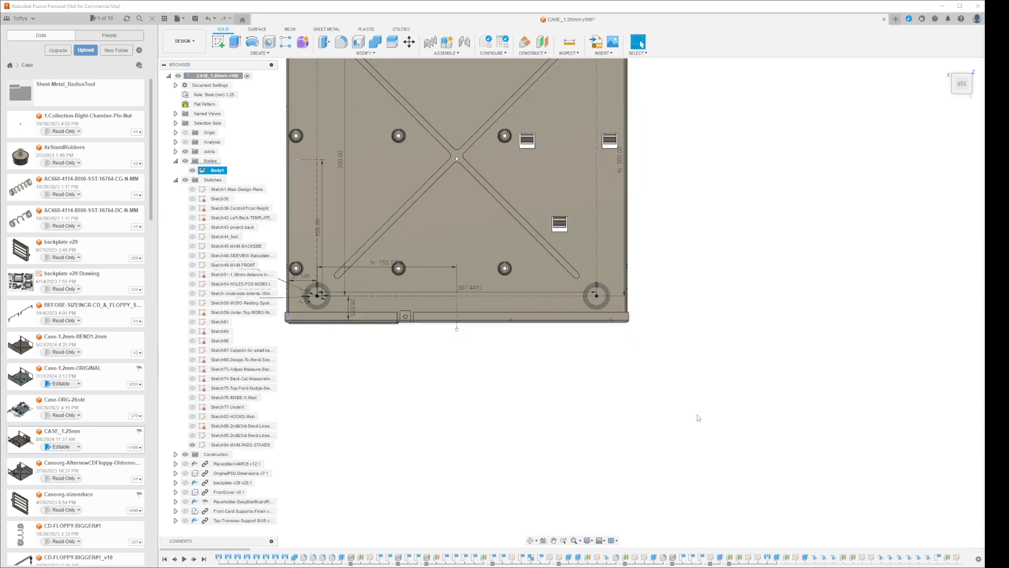
Open the Case-1.2mm-ORIGINAL design and expand its MainCase component
{"action": "scroll", "coordinate": [832, 476], "scroll_direction": "down", "scroll_amount": 4}
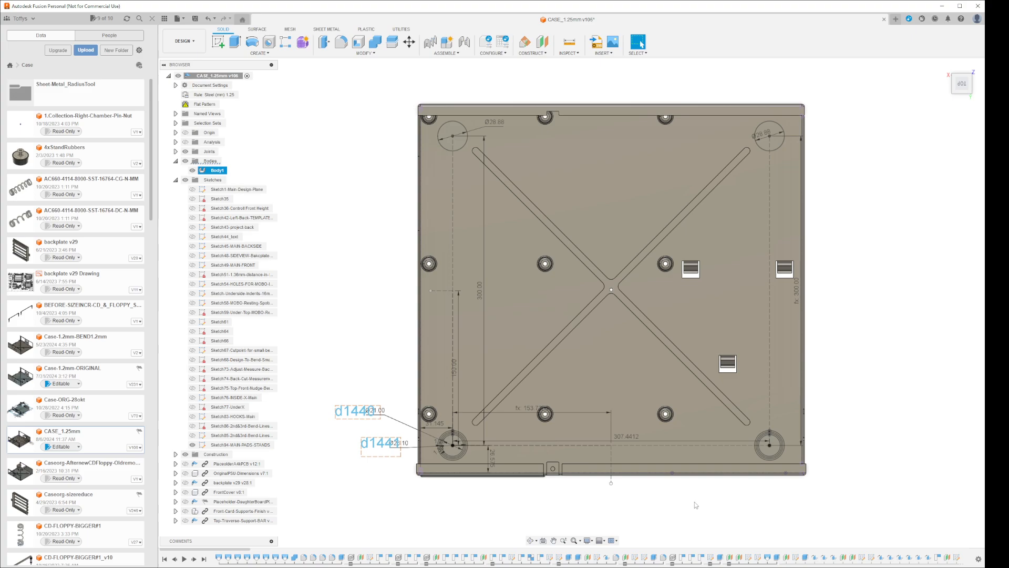
{"action": "middle_click_drag", "start_coordinate": [642, 493], "coordinate": [684, 478]}
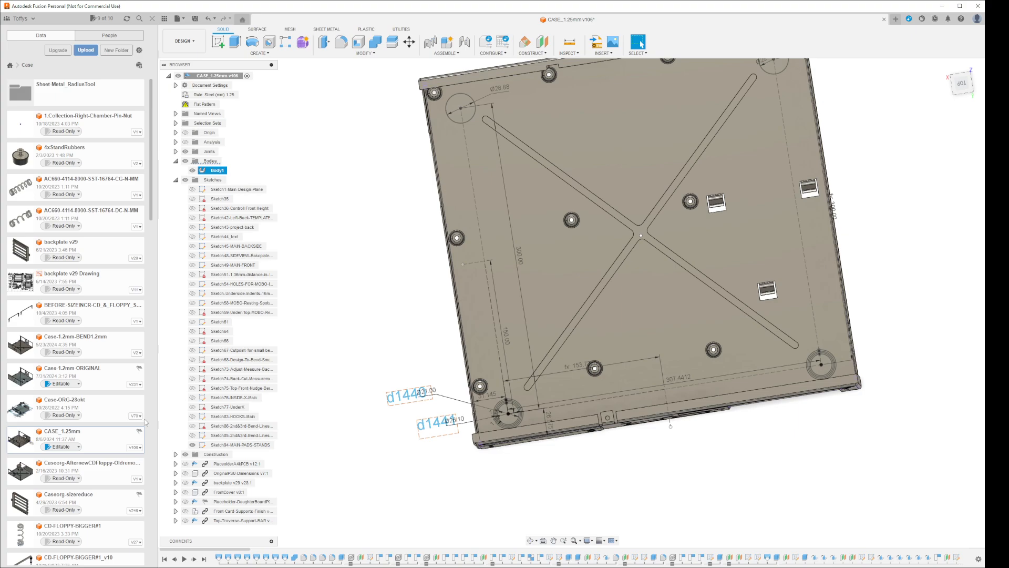
{"action": "left_click", "coordinate": [102, 377]}
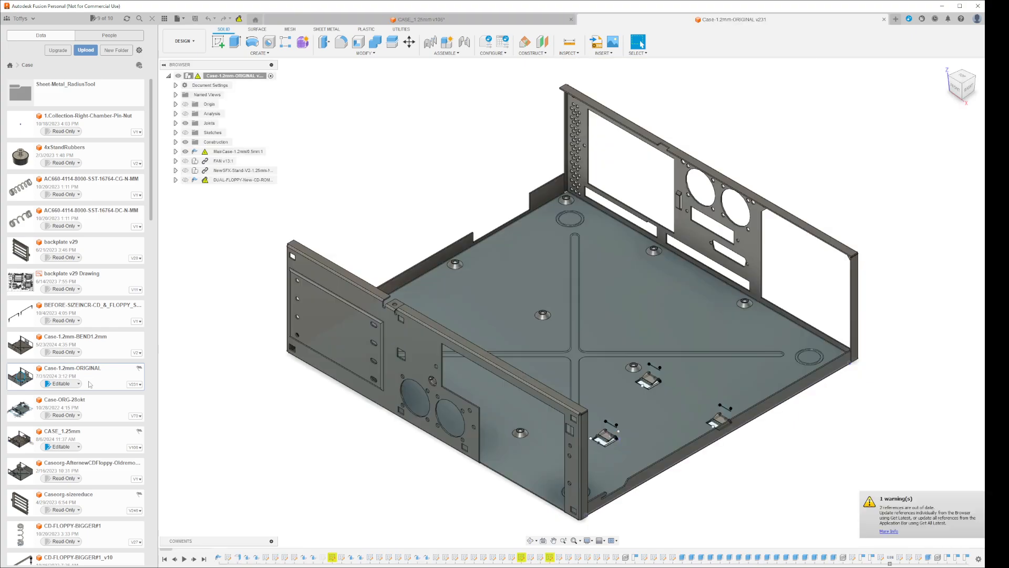
{"action": "middle_click_drag", "start_coordinate": [638, 462], "coordinate": [836, 447], "text": "shift"}
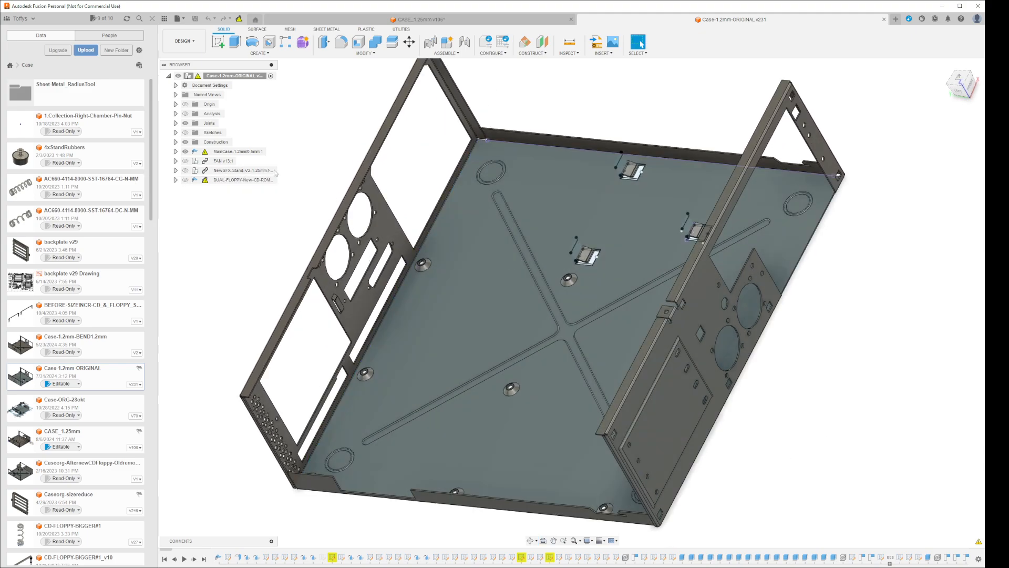
{"action": "left_click", "coordinate": [176, 152]}
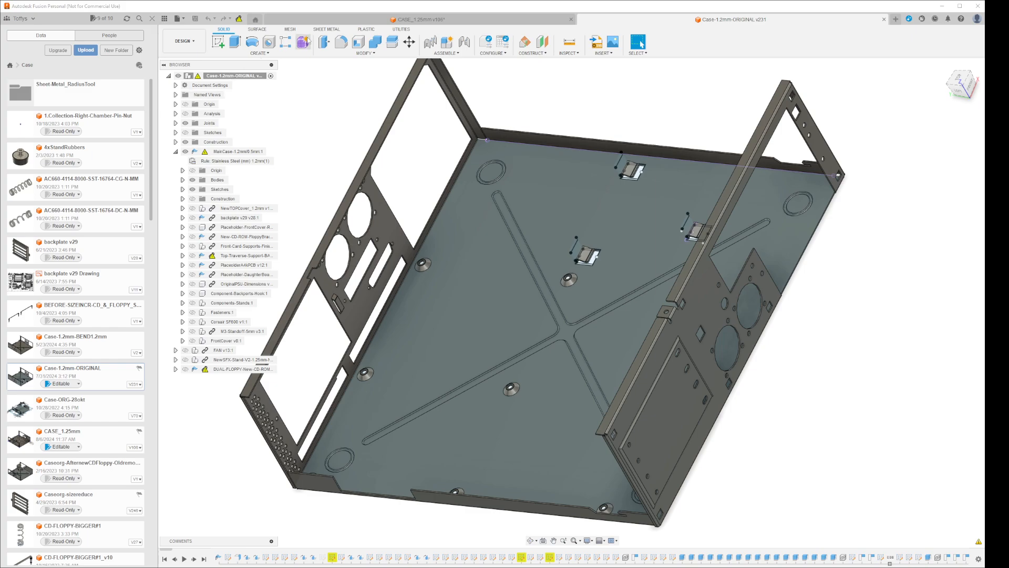
Create a flat pattern of the original case, using the underside of its floor as the stationary face
{"action": "left_click", "coordinate": [330, 29]}
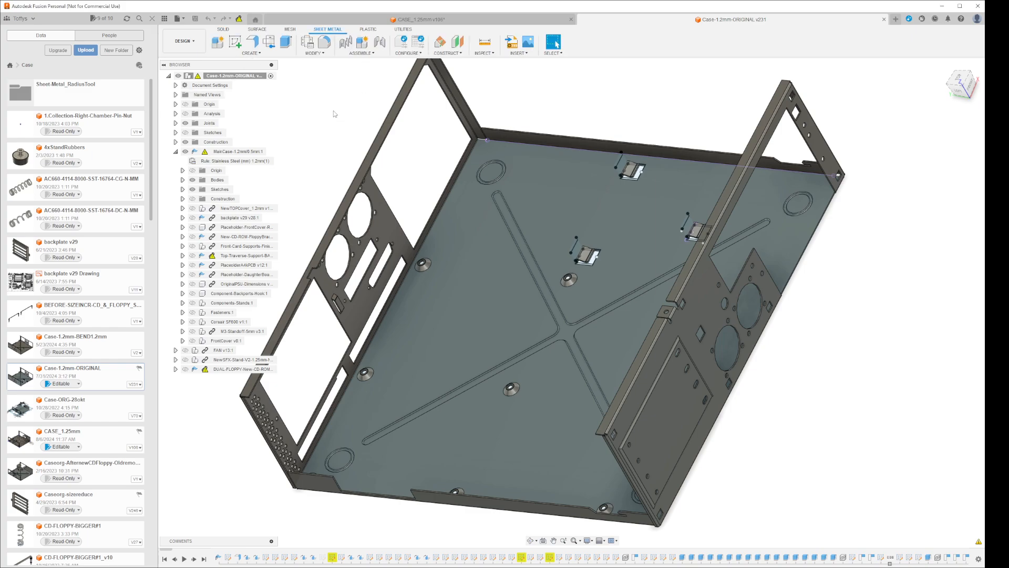
{"action": "left_click", "coordinate": [269, 42]}
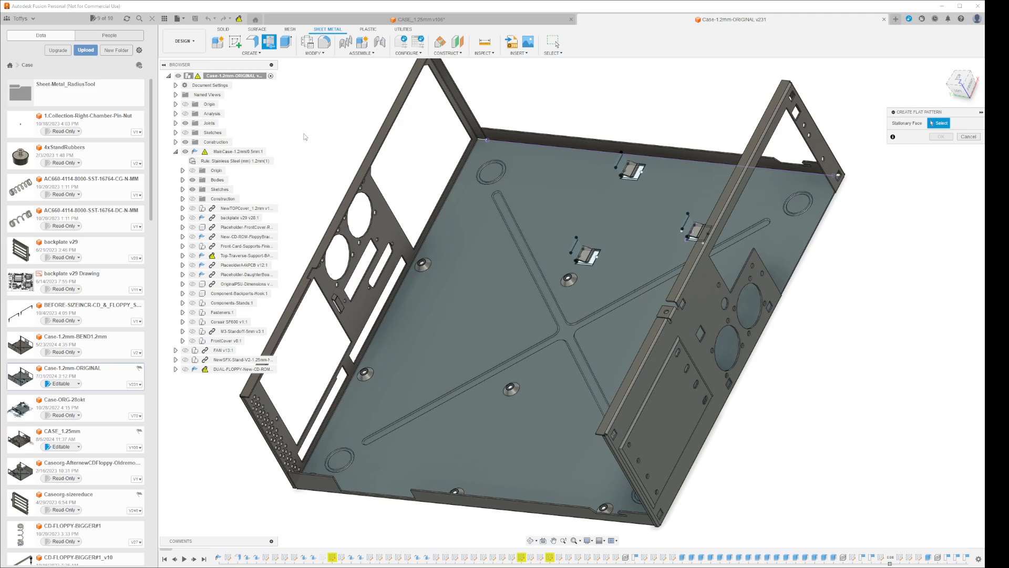
{"action": "middle_click_drag", "start_coordinate": [904, 316], "coordinate": [855, 275], "text": "shift"}
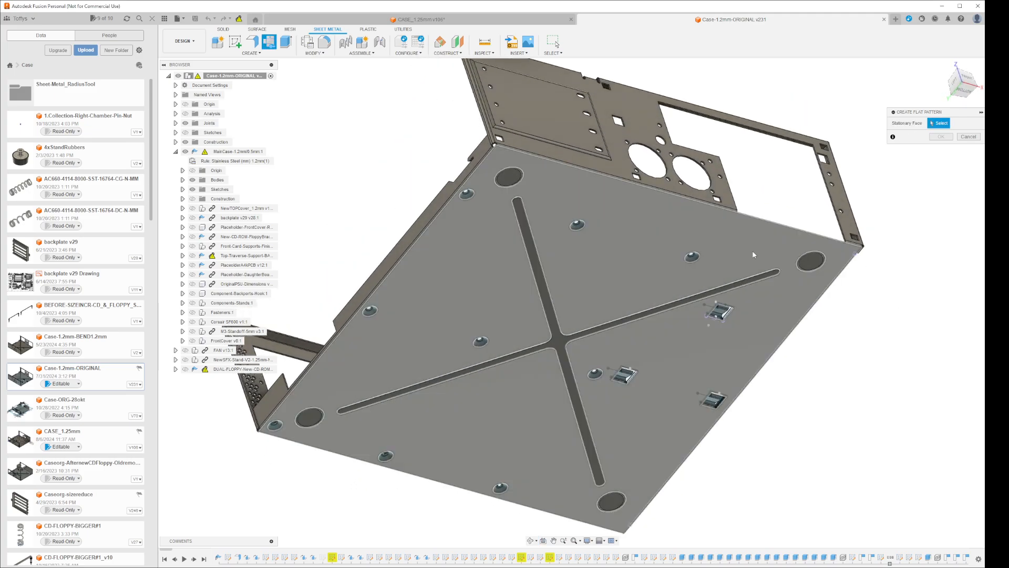
{"action": "left_click", "coordinate": [752, 253]}
{"action": "left_click", "coordinate": [941, 137]}
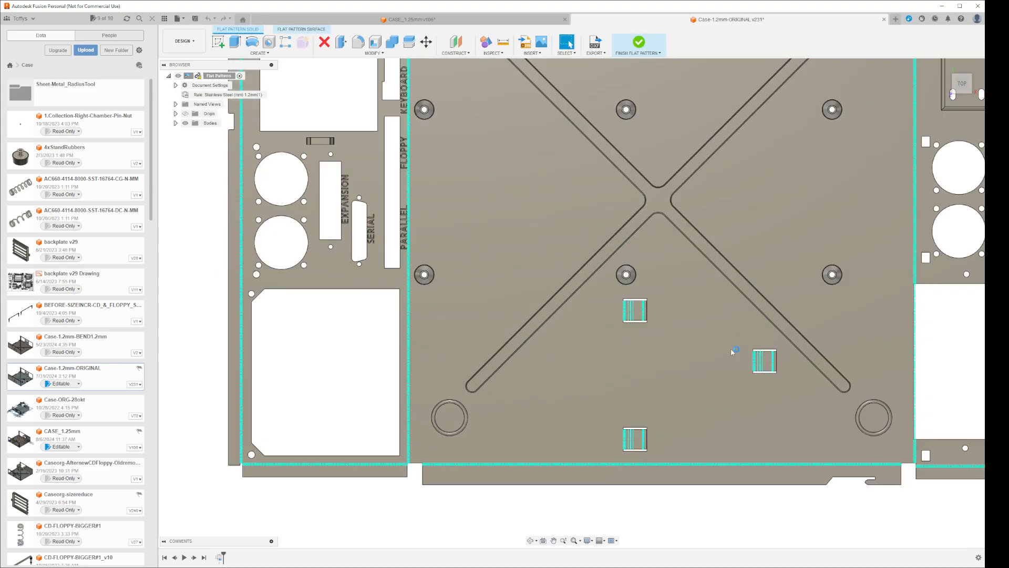
Examine the round corner pad indent in the original's flat pattern and close that design without saving
{"action": "scroll", "coordinate": [726, 263], "scroll_direction": "up", "scroll_amount": 10}
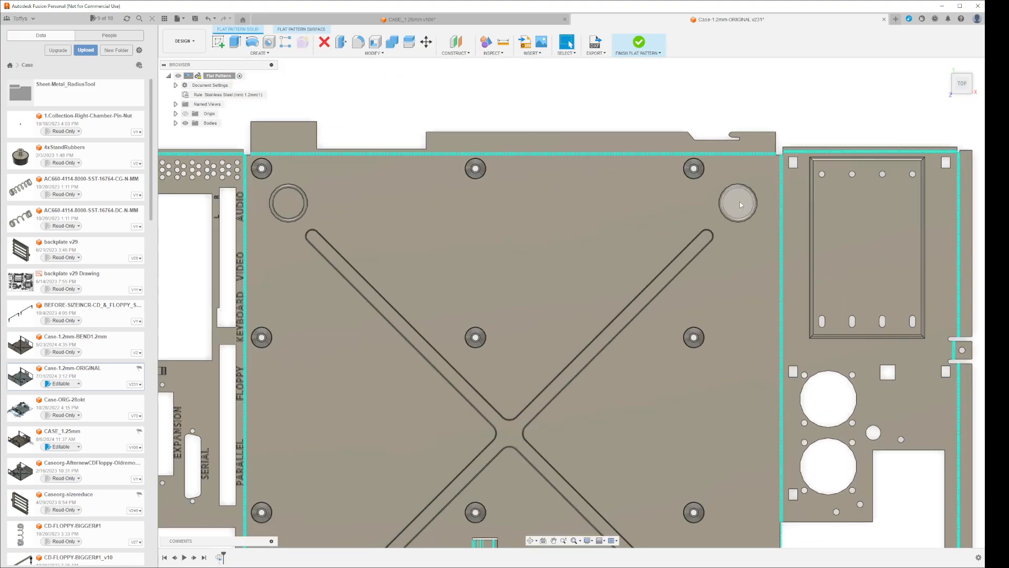
{"action": "scroll", "coordinate": [758, 231], "scroll_direction": "down", "scroll_amount": 15}
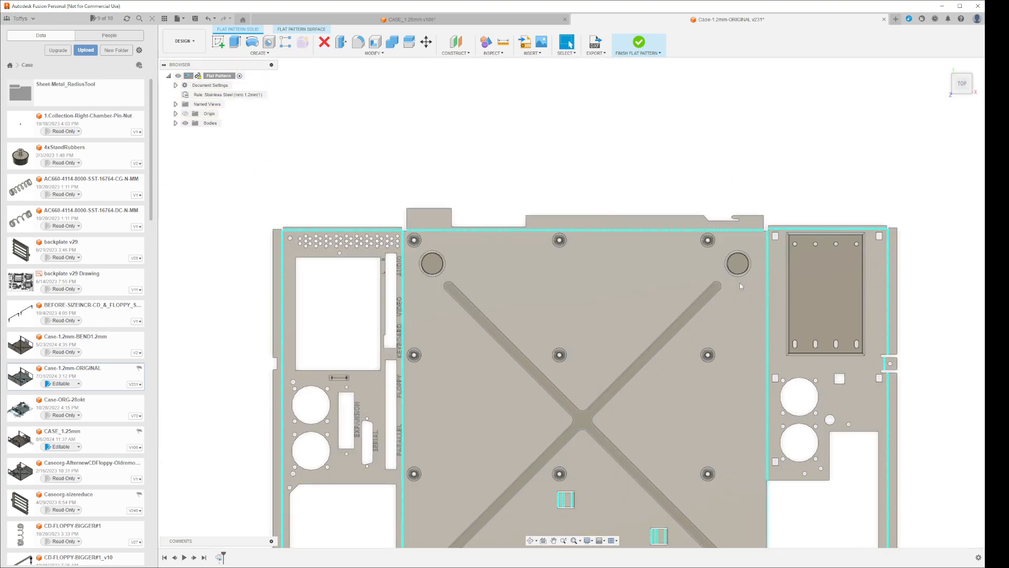
{"action": "middle_click_drag", "start_coordinate": [732, 424], "coordinate": [713, 370], "text": "shift"}
{"action": "scroll", "coordinate": [687, 372], "scroll_direction": "up", "scroll_amount": 12}
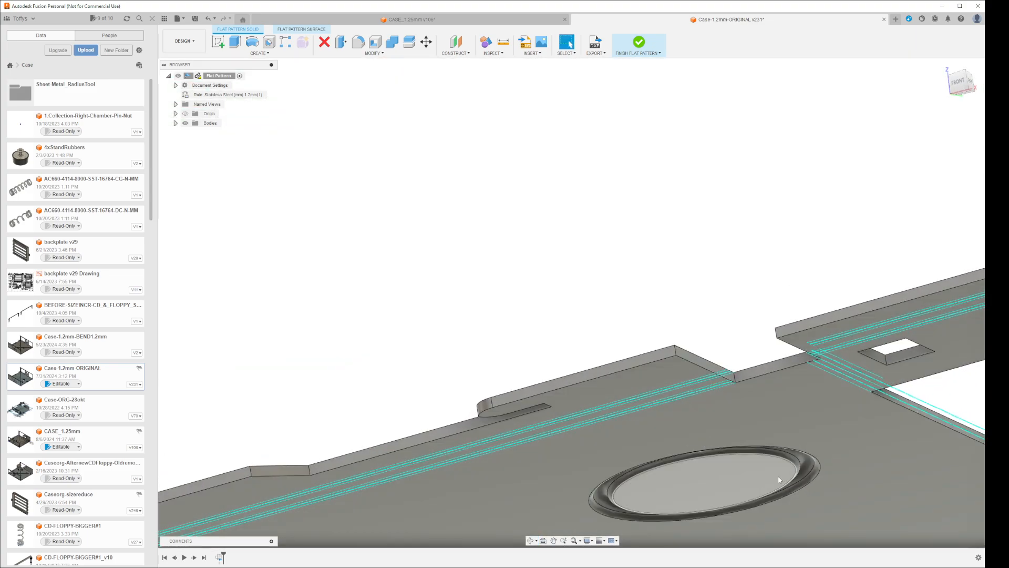
{"action": "middle_click_drag", "start_coordinate": [781, 400], "coordinate": [786, 432], "text": "shift"}
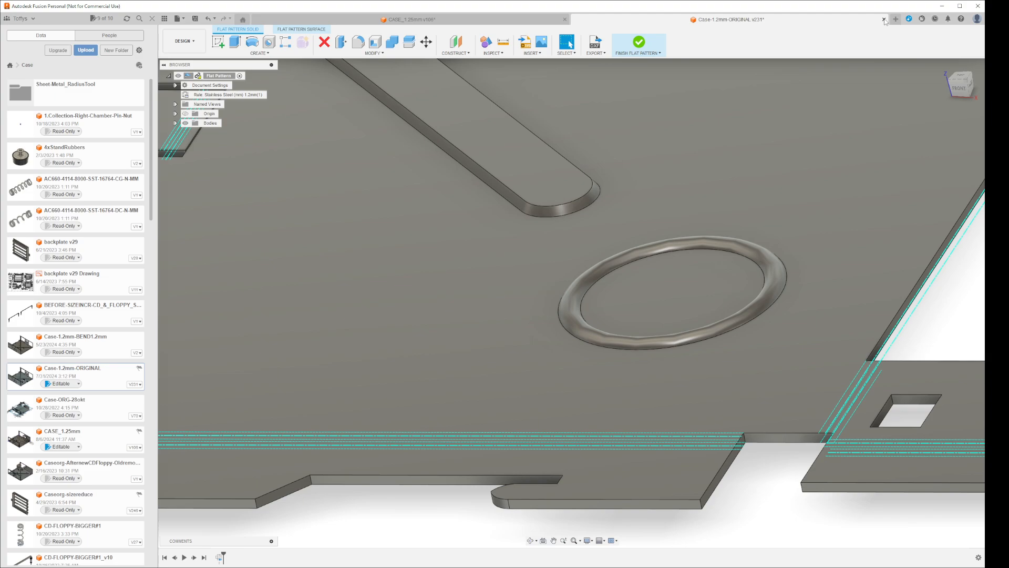
{"action": "left_click", "coordinate": [884, 20]}
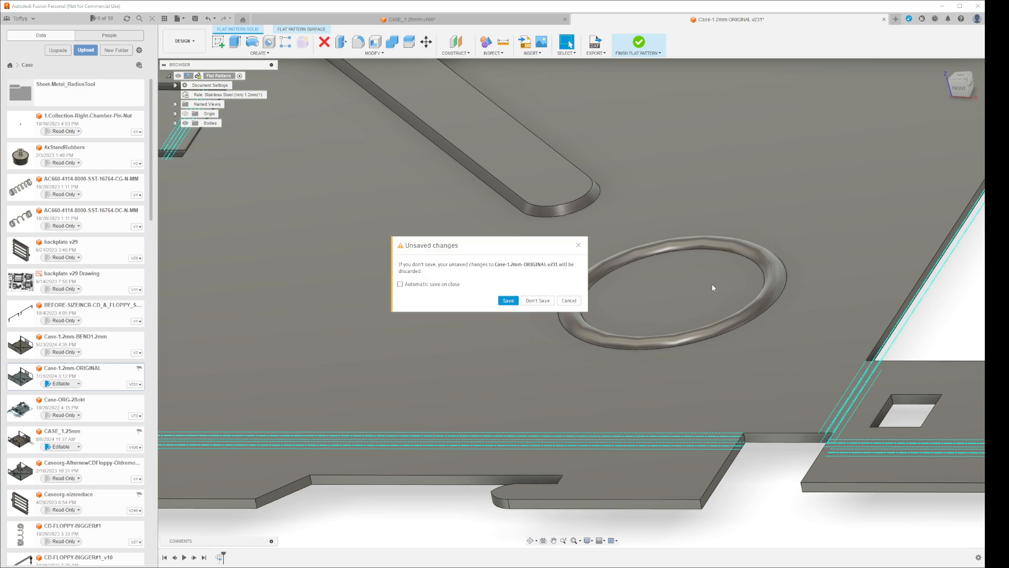
{"action": "left_click", "coordinate": [542, 301]}
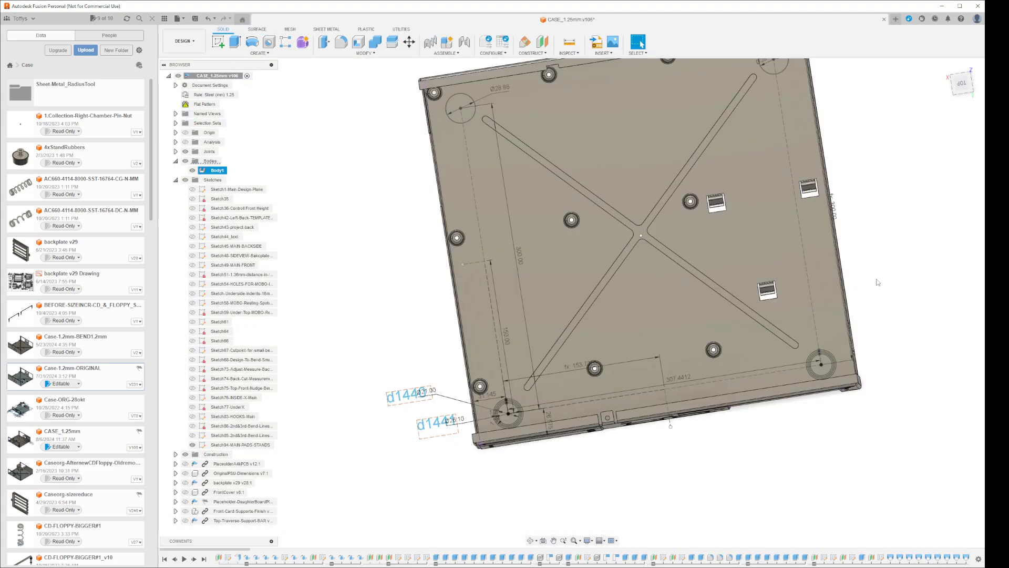
Open the sketch holding the 21 mm corner pad circle on the CASE_1.25mm floor for editing
{"action": "middle_click_drag", "start_coordinate": [885, 333], "coordinate": [899, 348], "text": "shift"}
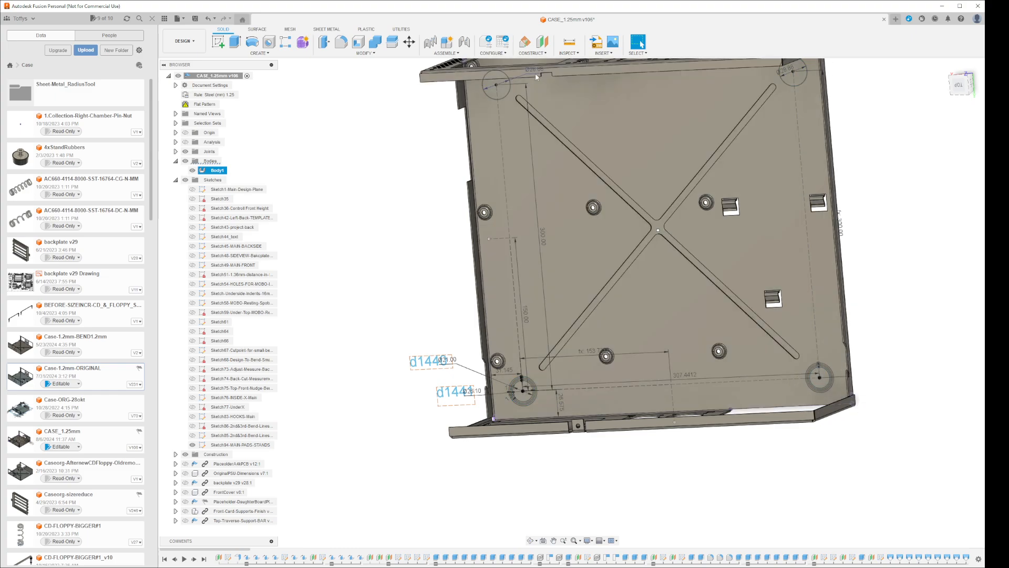
{"action": "middle_click_drag", "start_coordinate": [869, 322], "coordinate": [905, 353], "text": "shift"}
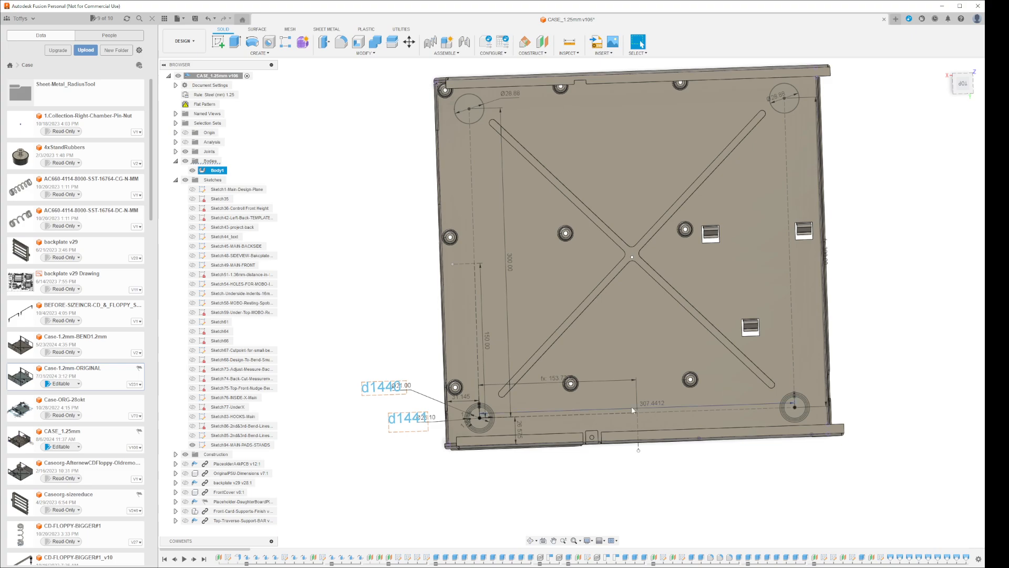
{"action": "scroll", "coordinate": [468, 425], "scroll_direction": "up", "scroll_amount": 5}
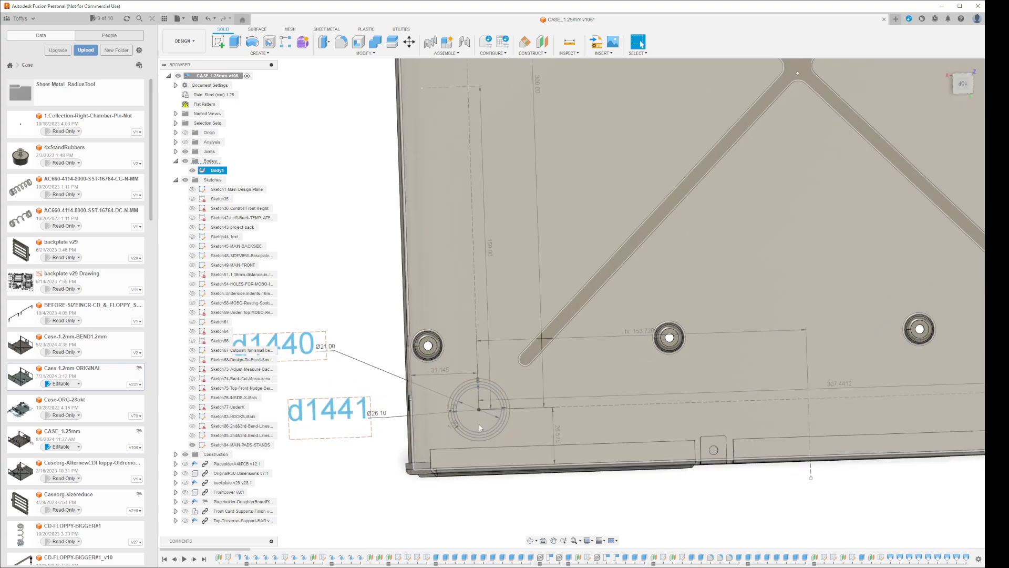
{"action": "scroll", "coordinate": [480, 427], "scroll_direction": "down", "scroll_amount": 2}
{"action": "right_click", "coordinate": [478, 430]}
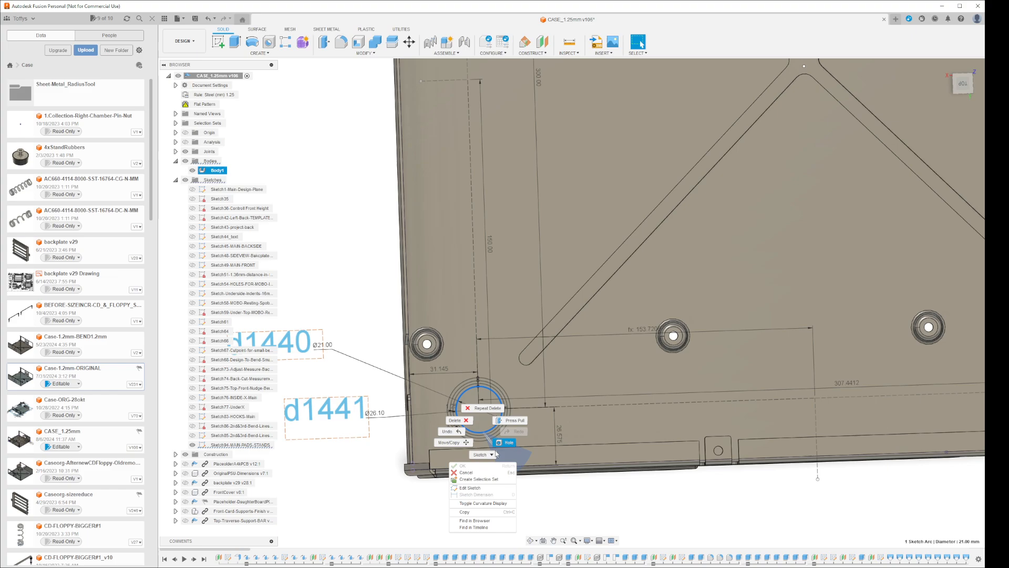
{"action": "left_click", "coordinate": [483, 488]}
{"action": "scroll", "coordinate": [470, 443], "scroll_direction": "up", "scroll_amount": 4}
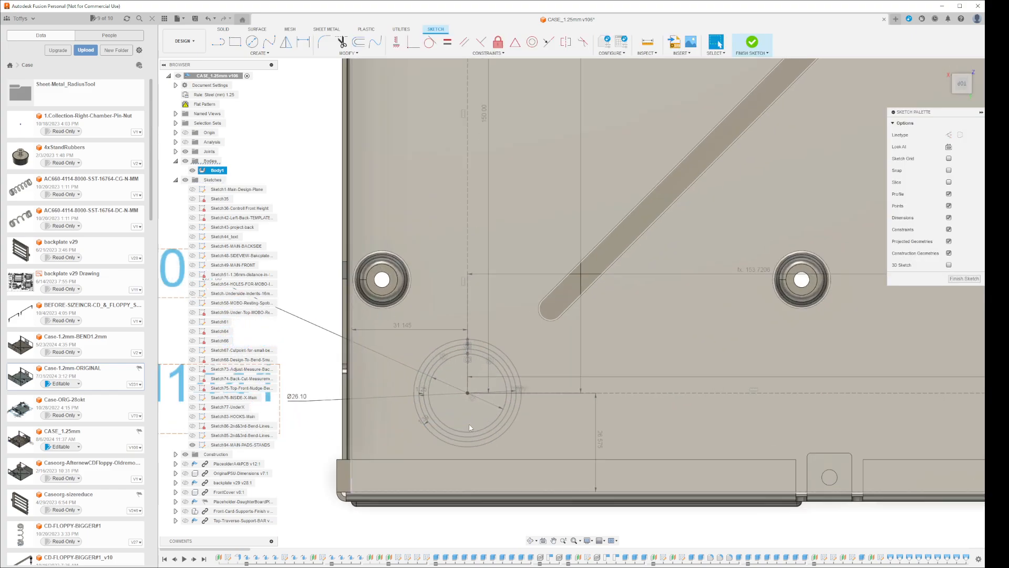
{"action": "mouse_move", "coordinate": [570, 438]}
{"action": "middle_mouse_down"}
{"action": "mouse_move", "coordinate": [713, 418]}
{"action": "mouse_move", "coordinate": [722, 431]}
{"action": "middle_mouse_up"}
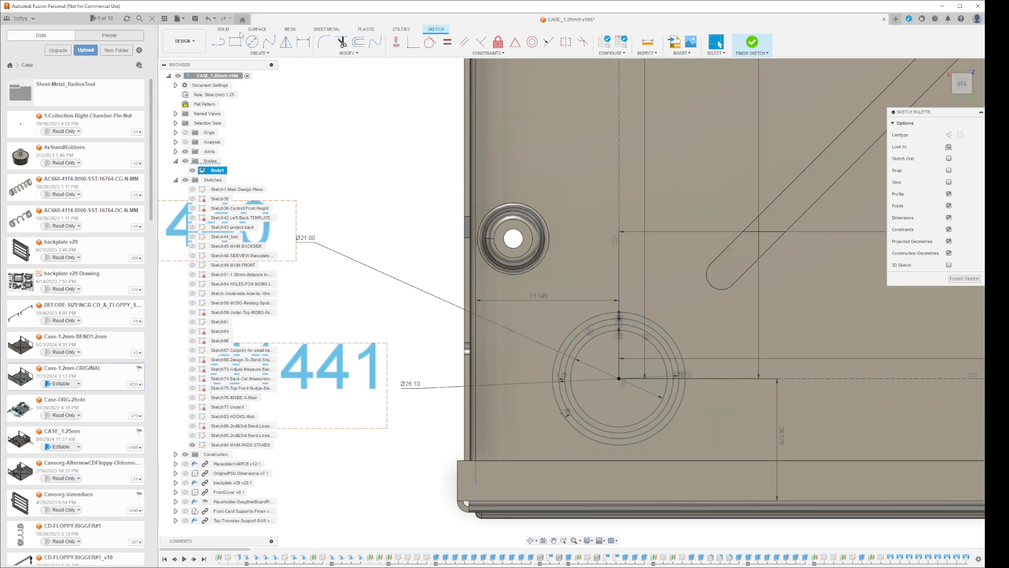
Create a torus centred on the corner pad circles, sized to the outermost circle, using the copied torus diameter expression and the Join operation
{"action": "left_click", "coordinate": [224, 29]}
{"action": "left_click", "coordinate": [254, 53]}
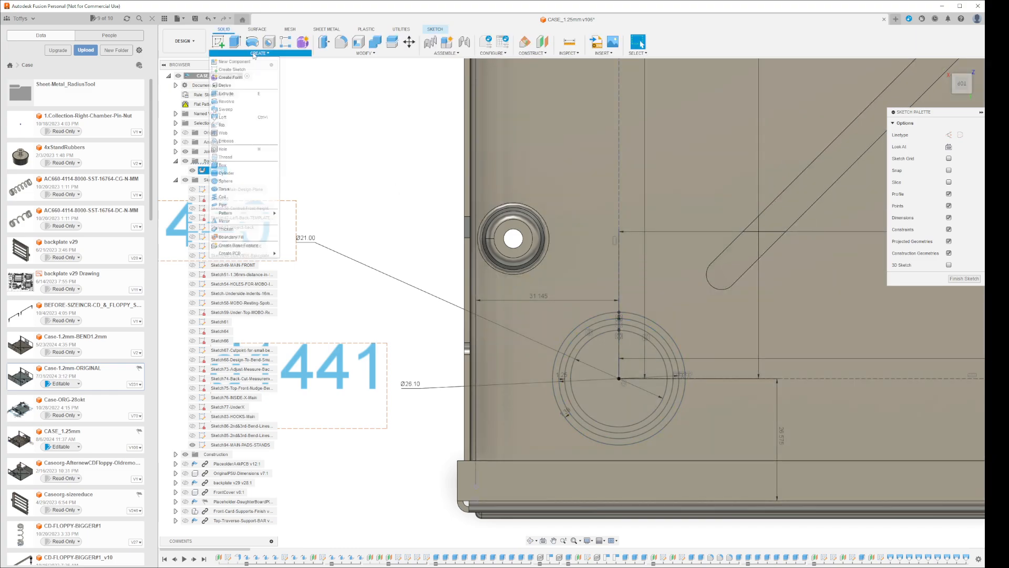
{"action": "left_click", "coordinate": [230, 189]}
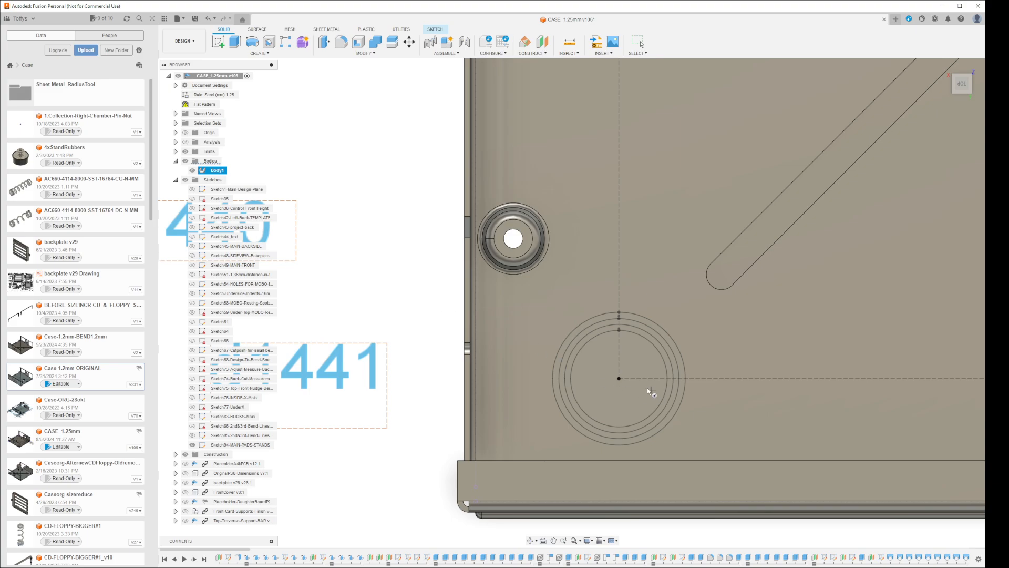
{"action": "left_click", "coordinate": [618, 379]}
{"action": "left_click", "coordinate": [672, 340]}
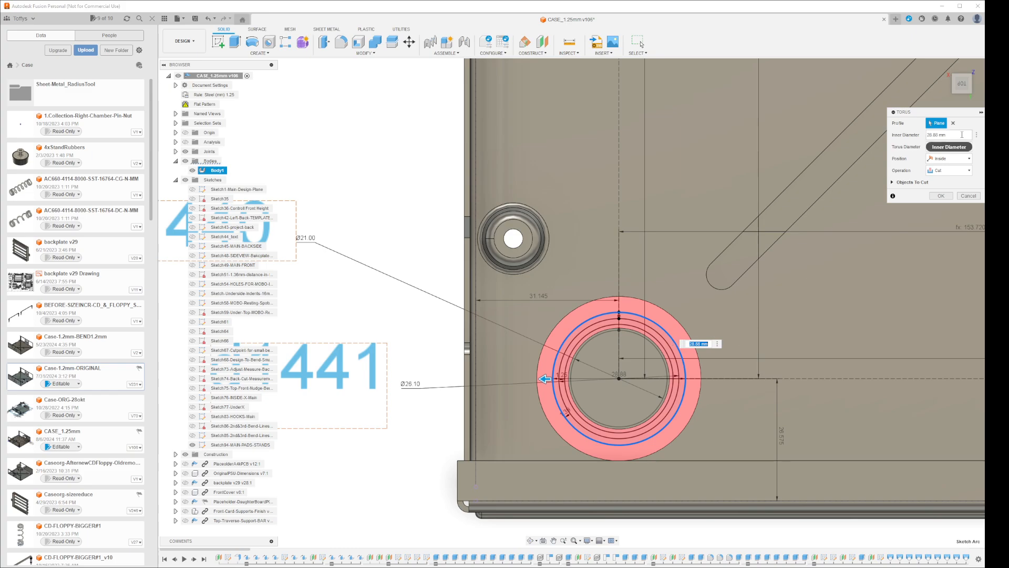
{"action": "double_click", "coordinate": [950, 147]}
{"action": "key", "text": "ctrl+v"}
{"action": "left_click", "coordinate": [969, 171]}
{"action": "left_click", "coordinate": [946, 180]}
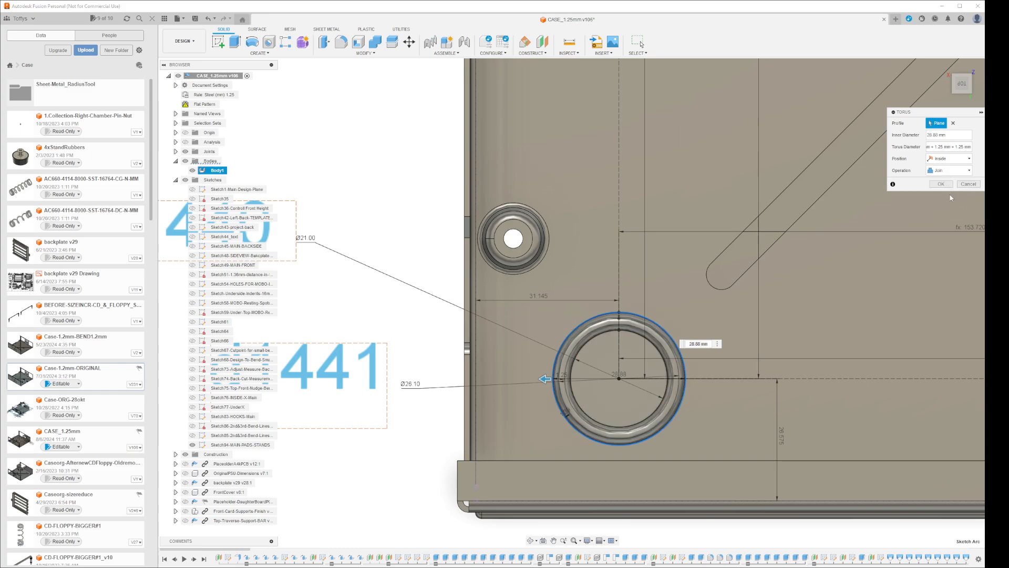
{"action": "left_click", "coordinate": [940, 184]}
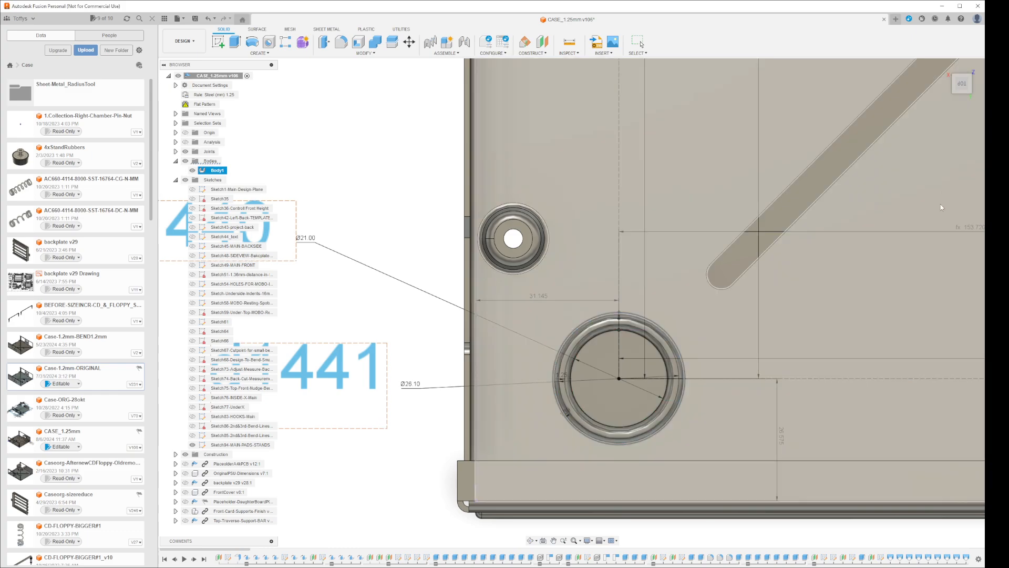
Activate the flat pattern of the CASE_1.25mm body
{"action": "scroll", "coordinate": [779, 366], "scroll_direction": "down", "scroll_amount": 4}
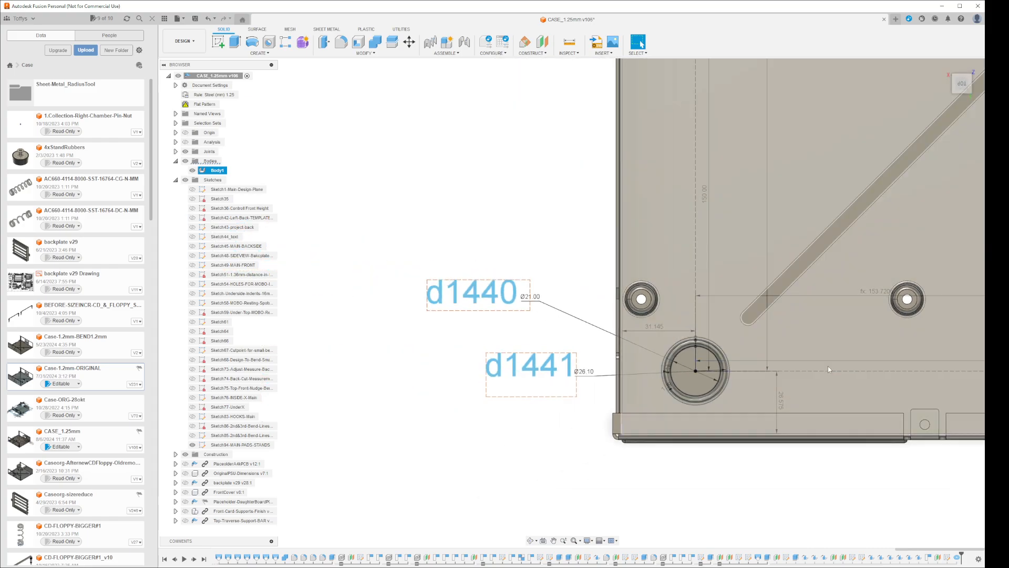
{"action": "middle_click_drag", "start_coordinate": [827, 366], "coordinate": [702, 329], "text": "shift"}
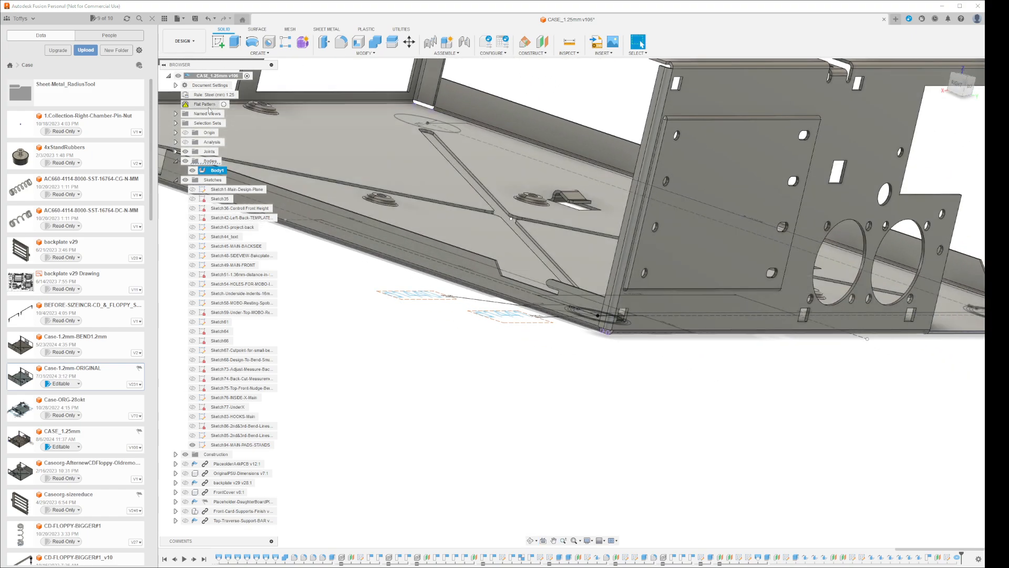
{"action": "right_click", "coordinate": [207, 104]}
{"action": "left_click", "coordinate": [231, 124]}
{"action": "double_click", "coordinate": [207, 106]}
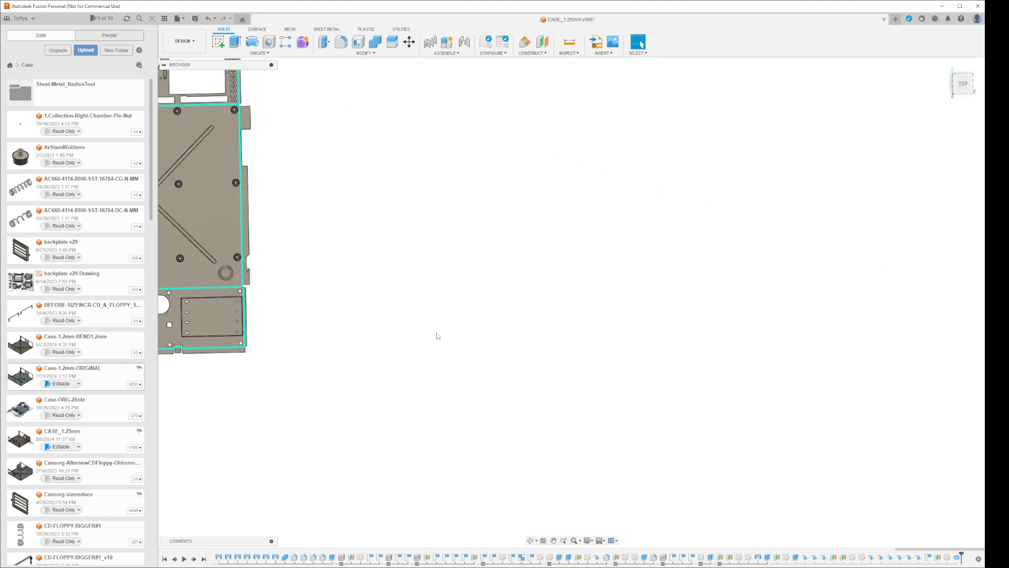
Examine how the torus ring at the corner pad appears in the unfolded case
{"action": "scroll", "coordinate": [416, 336], "scroll_direction": "down", "scroll_amount": 3}
{"action": "middle_click_drag", "start_coordinate": [385, 339], "coordinate": [671, 349]}
{"action": "scroll", "coordinate": [677, 370], "scroll_direction": "up", "scroll_amount": 4}
{"action": "scroll", "coordinate": [593, 318], "scroll_direction": "up", "scroll_amount": 8}
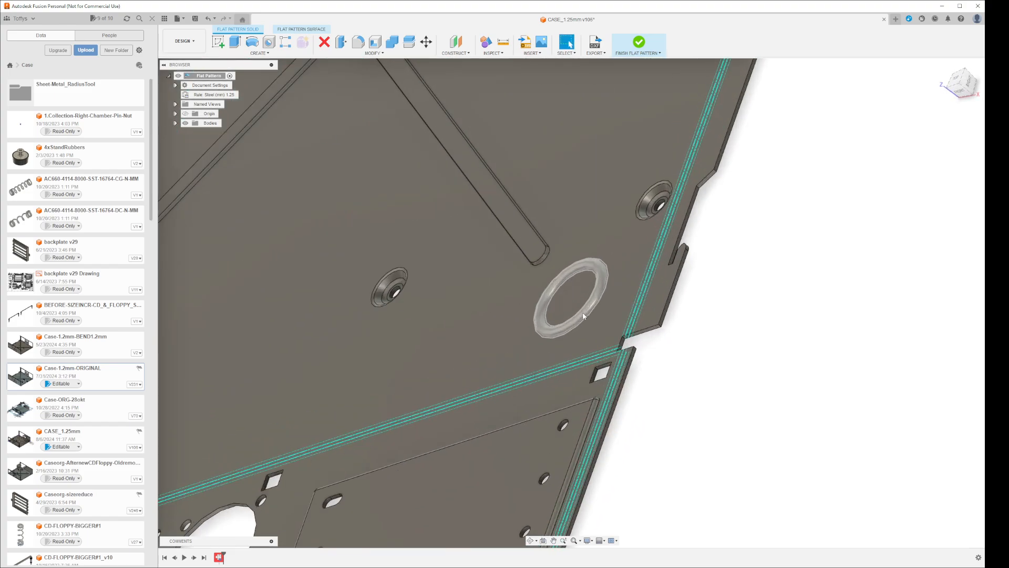
{"action": "scroll", "coordinate": [592, 318], "scroll_direction": "up", "scroll_amount": 2}
{"action": "mouse_move", "coordinate": [815, 383]}
{"action": "middle_mouse_down", "text": "shift"}
{"action": "mouse_move", "coordinate": [787, 368]}
{"action": "mouse_move", "coordinate": [817, 381]}
{"action": "middle_mouse_up", "text": "shift"}
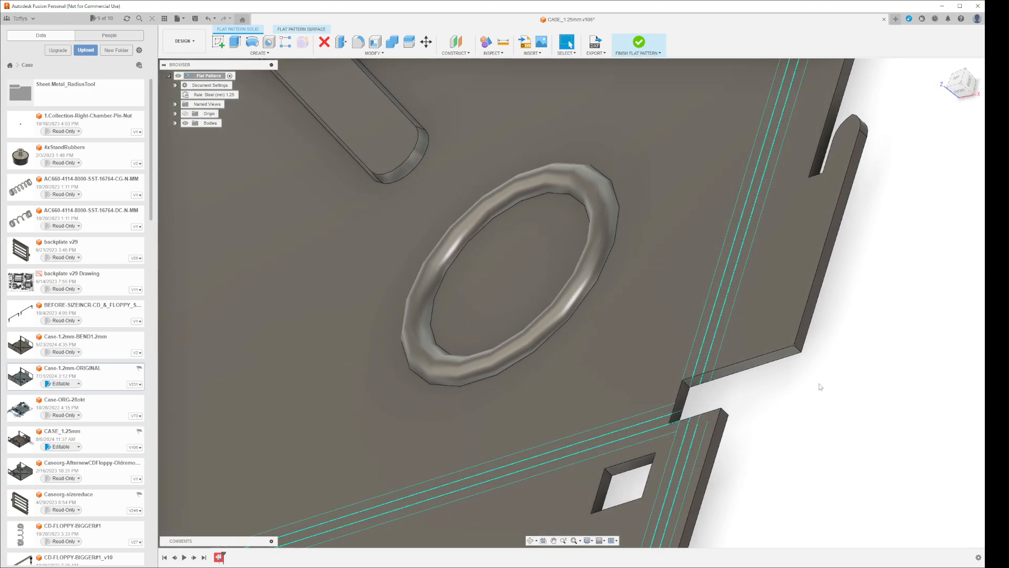
{"action": "scroll", "coordinate": [814, 386], "scroll_direction": "up", "scroll_amount": 2}
{"action": "scroll", "coordinate": [810, 391], "scroll_direction": "down", "scroll_amount": 6}
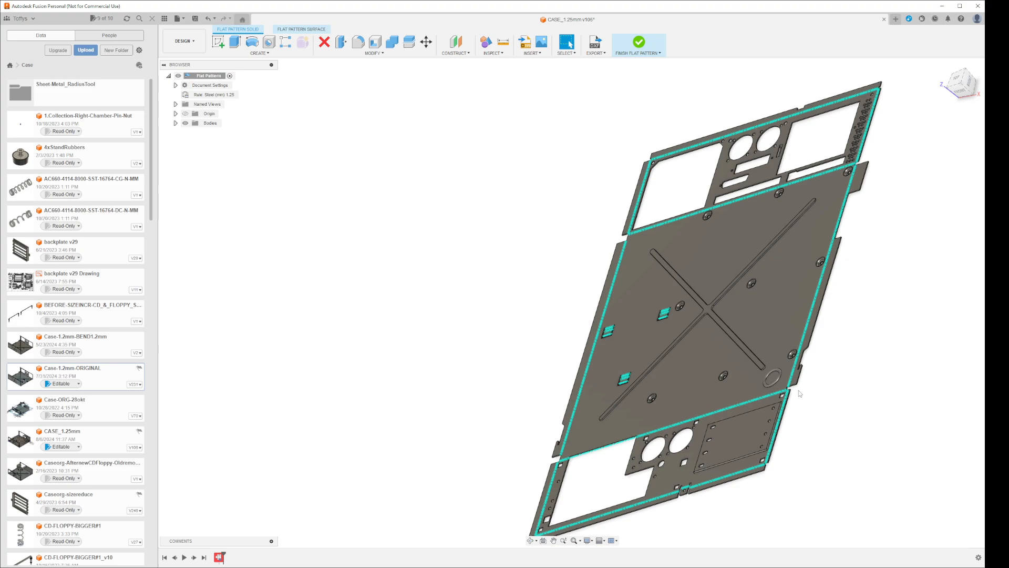
Finish the flat pattern and orient the folded case to the straight top view
{"action": "left_click", "coordinate": [638, 43]}
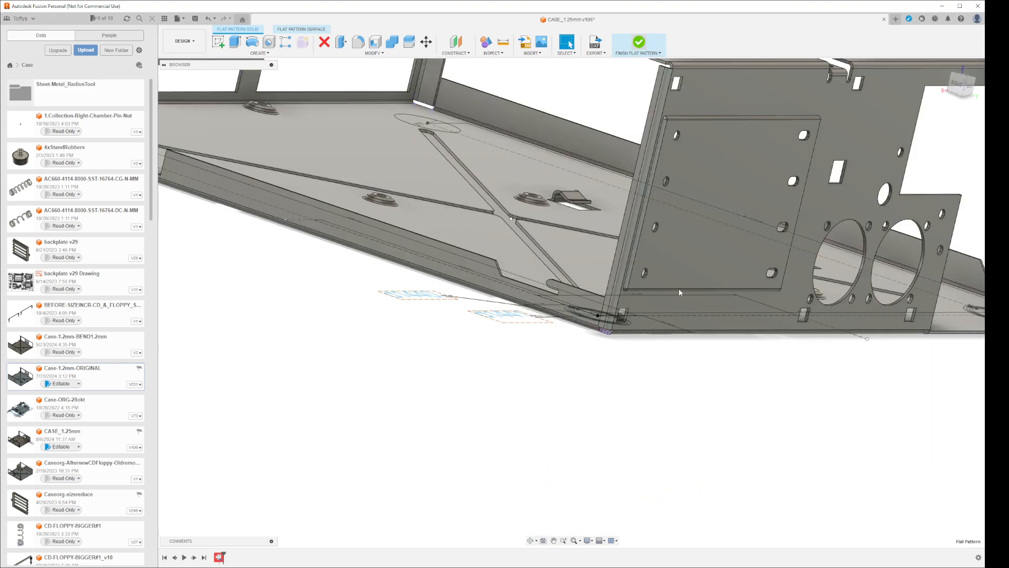
{"action": "scroll", "coordinate": [705, 376], "scroll_direction": "down", "scroll_amount": 3}
{"action": "middle_click_drag", "start_coordinate": [712, 384], "coordinate": [683, 433], "text": "shift"}
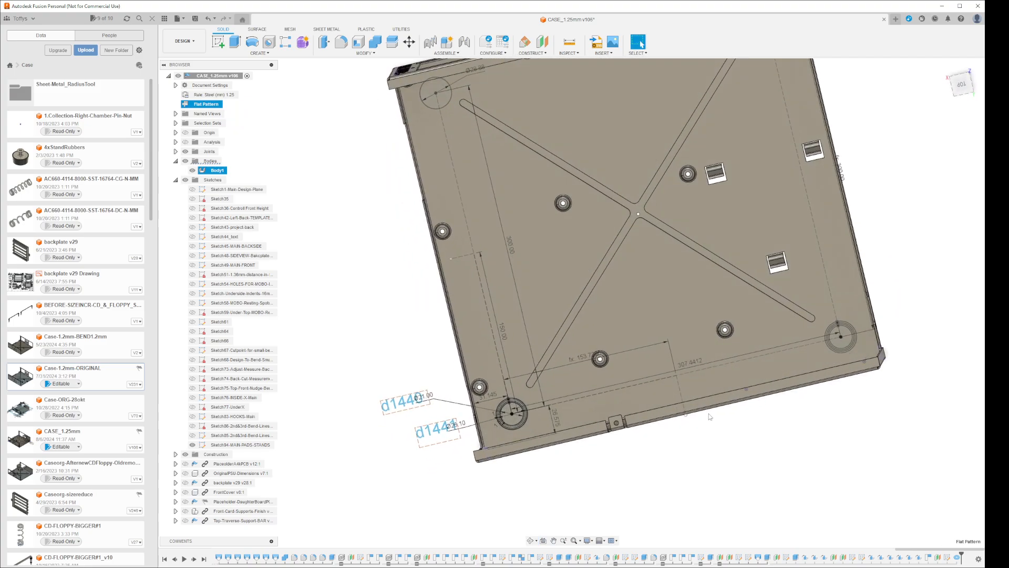
{"action": "left_click", "coordinate": [962, 84]}
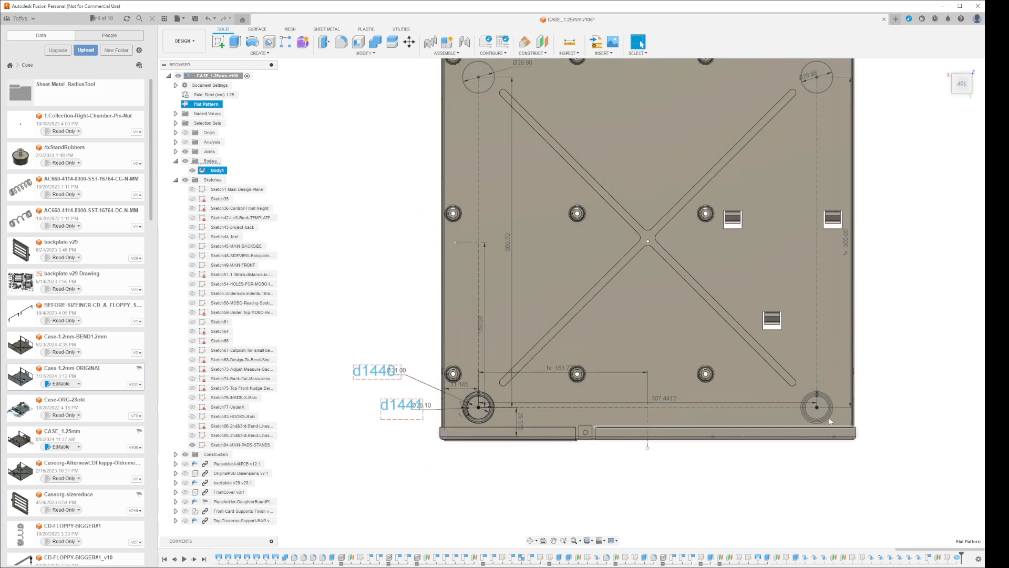
Open the MAIN-PADS-STANDS sketch for editing at the second corner pad, beside the front edge
{"action": "scroll", "coordinate": [829, 420], "scroll_direction": "up", "scroll_amount": 5}
{"action": "right_click", "coordinate": [810, 406]}
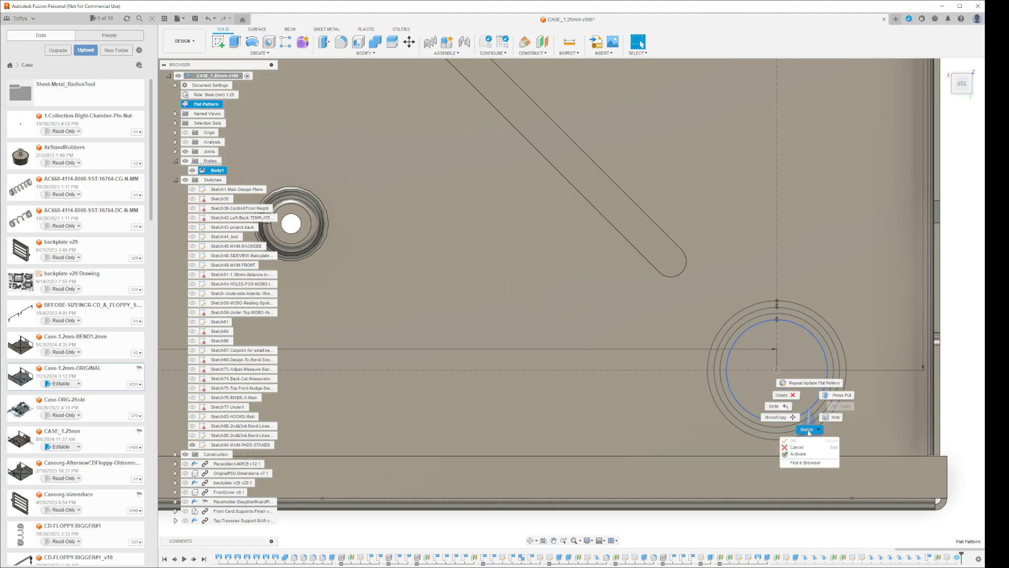
{"action": "left_click", "coordinate": [953, 388]}
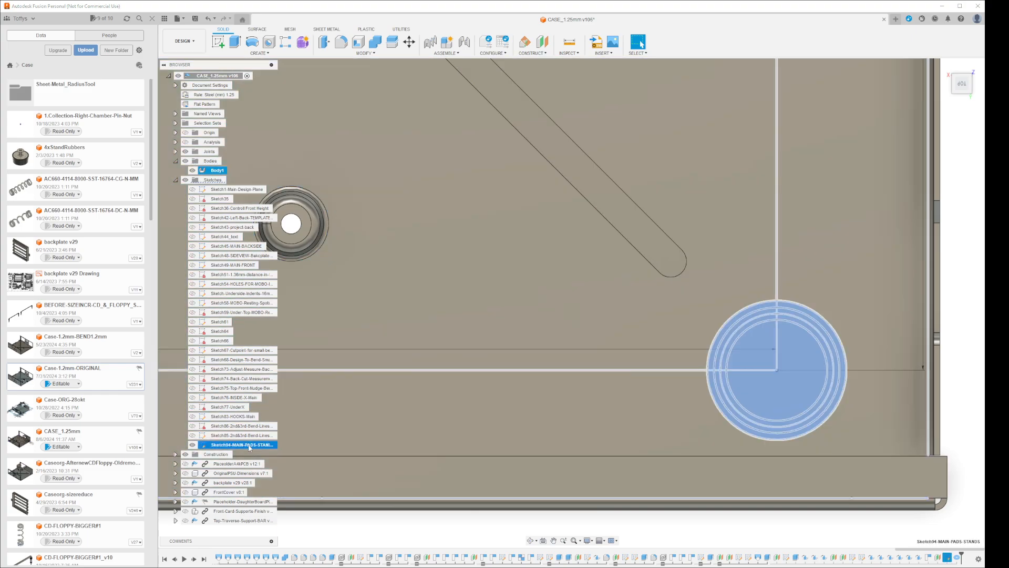
{"action": "right_click", "coordinate": [251, 445]}
{"action": "left_click", "coordinate": [285, 310]}
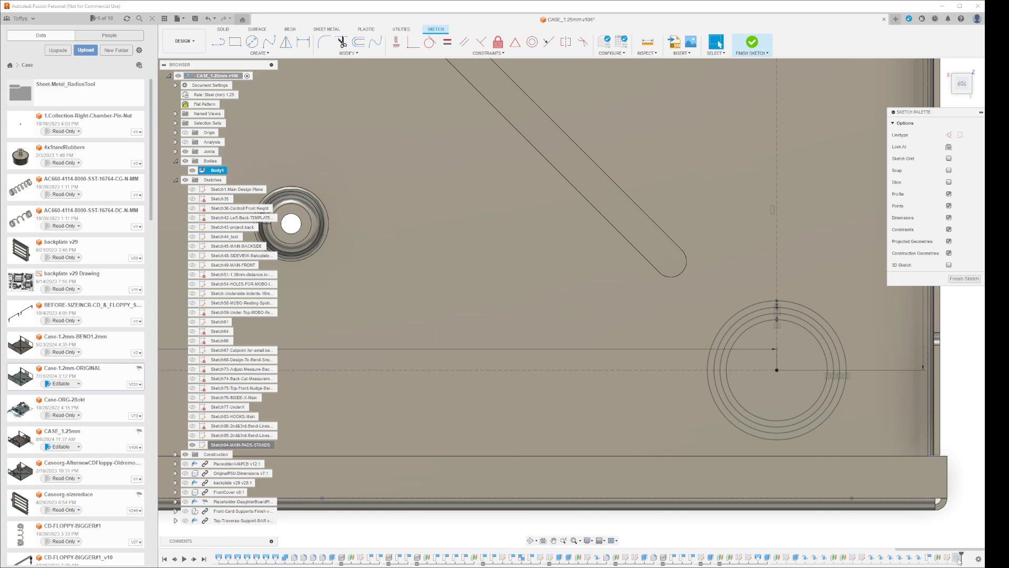
{"action": "right_click", "coordinate": [957, 558]}
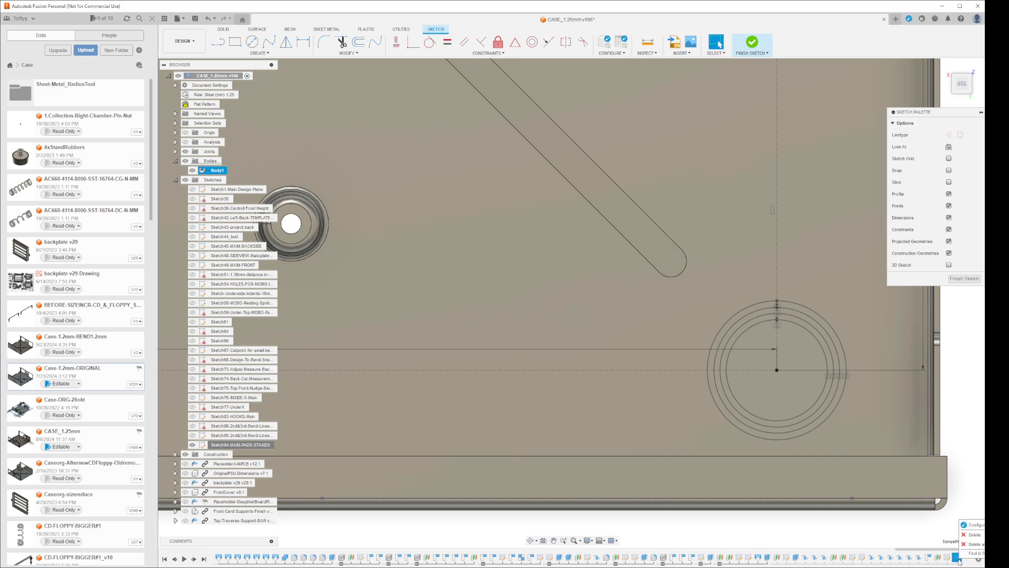
{"action": "left_click", "coordinate": [969, 567]}
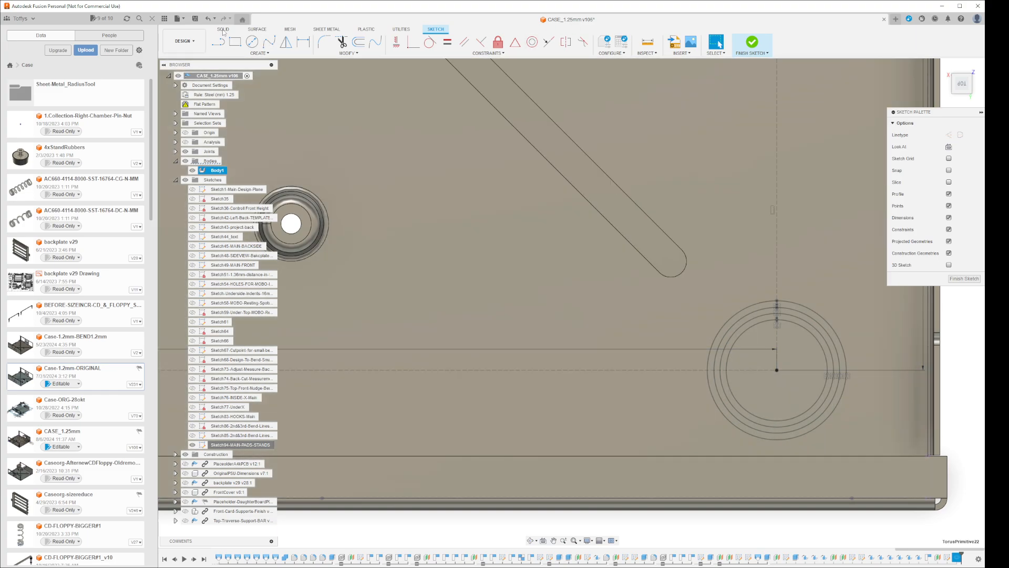
Create a torus on the second front corner pad, sized to its outermost circle, using the copied torus diameter expression and the Join operation
{"action": "left_click", "coordinate": [752, 42]}
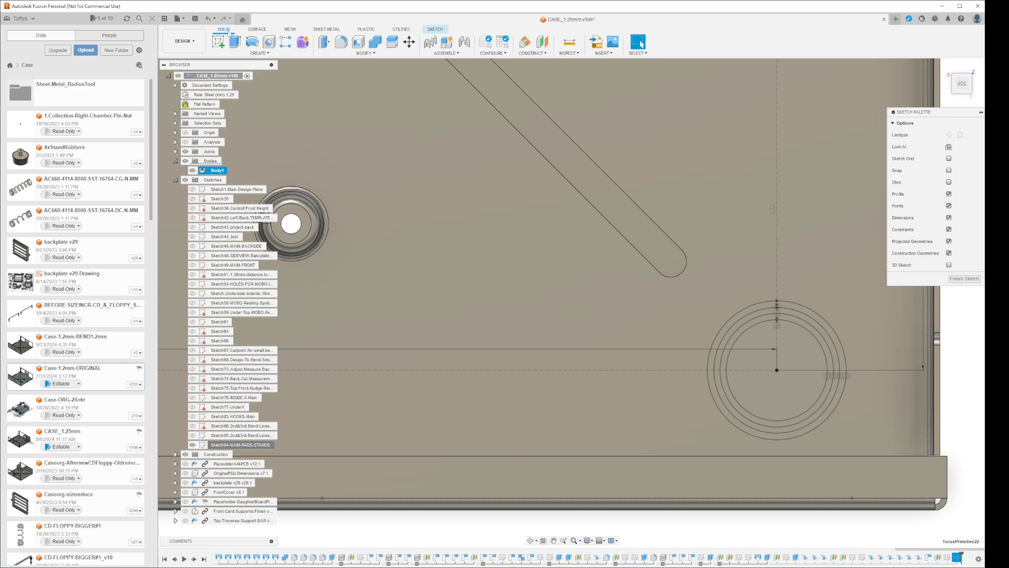
{"action": "left_click", "coordinate": [265, 54]}
{"action": "left_click", "coordinate": [239, 190]}
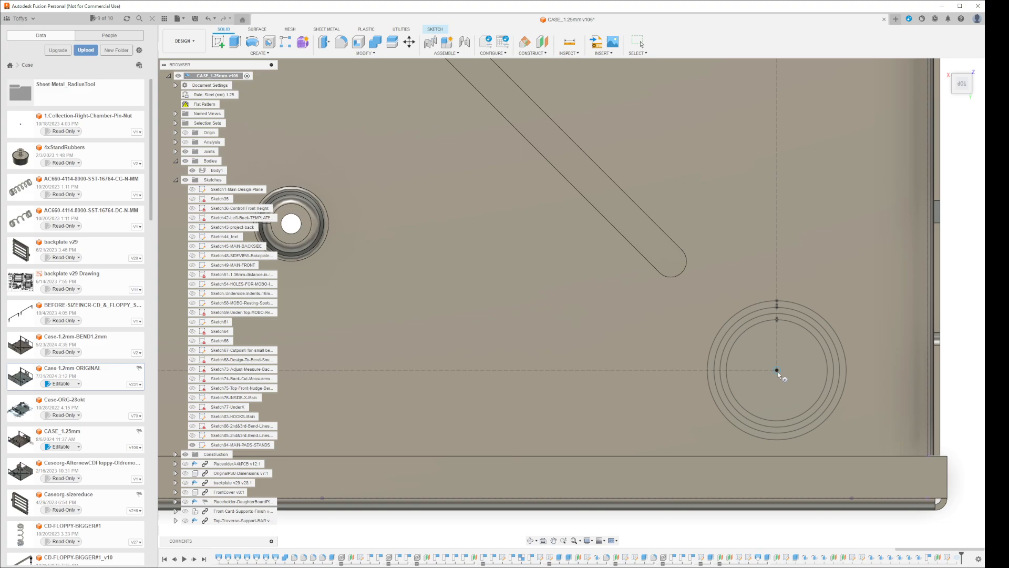
{"action": "left_click", "coordinate": [777, 370]}
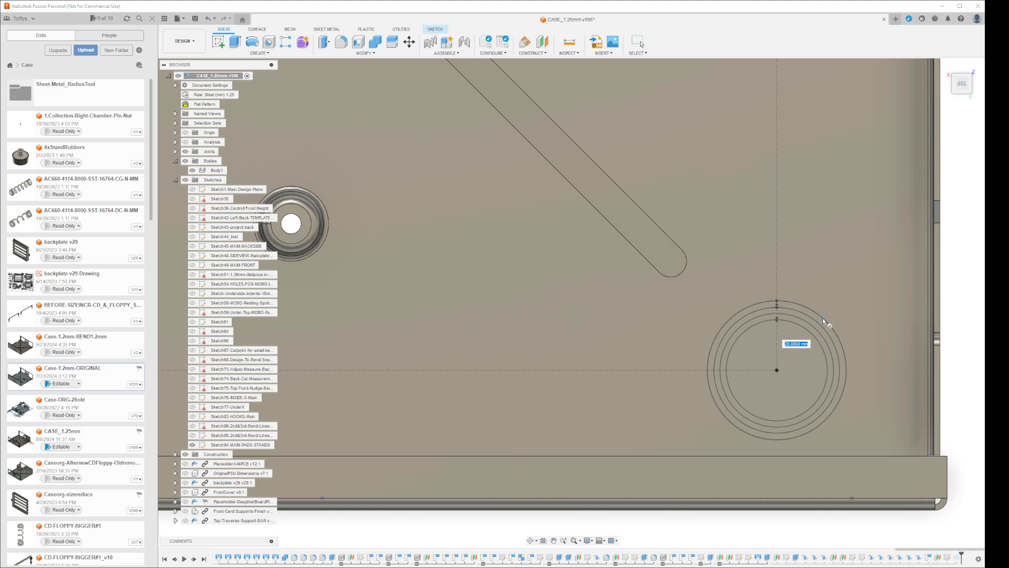
{"action": "left_click", "coordinate": [823, 320]}
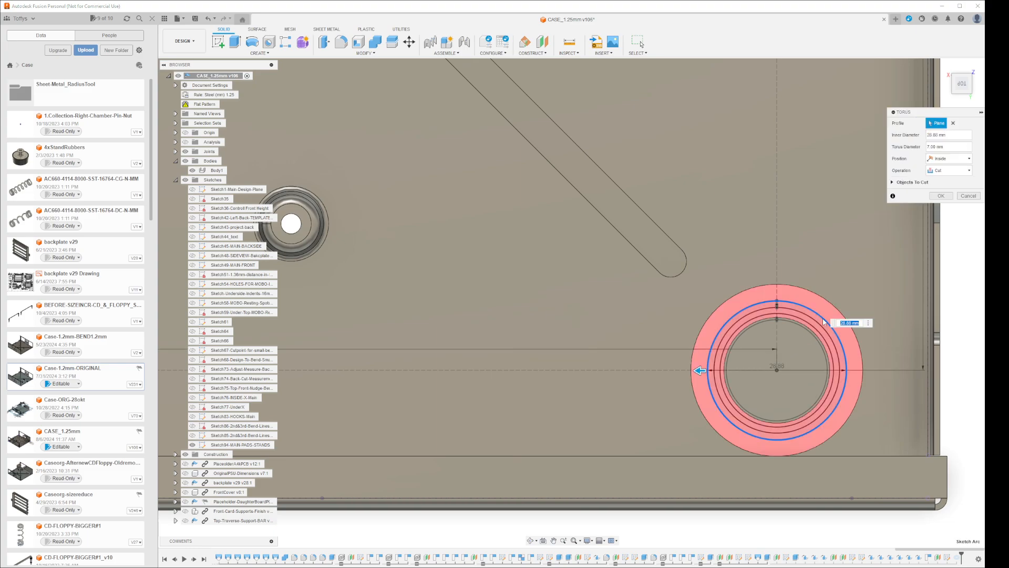
{"action": "key", "text": "Tab"}
{"action": "key", "text": "ctrl+v"}
{"action": "left_click", "coordinate": [949, 170]}
{"action": "left_click", "coordinate": [941, 180]}
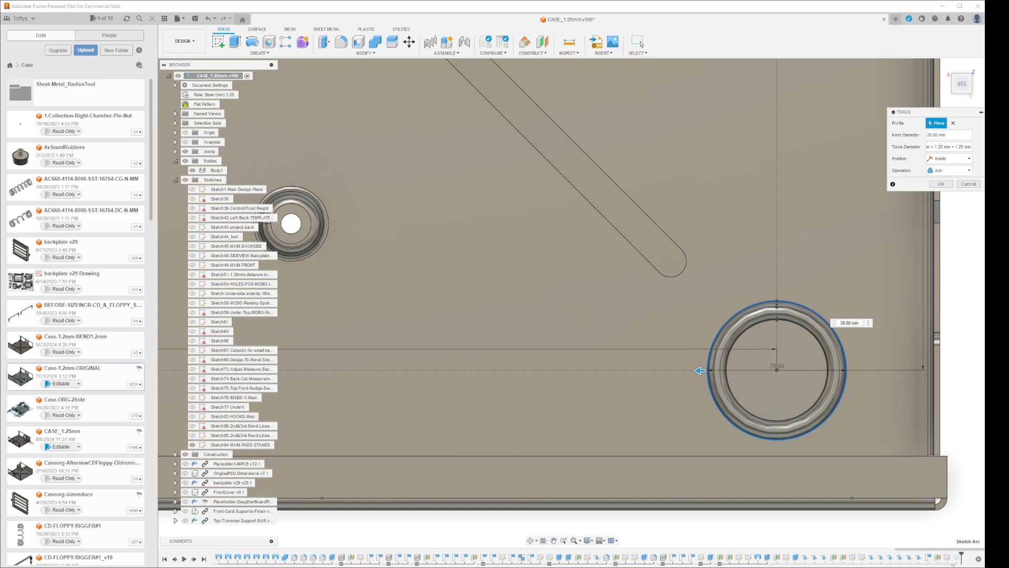
{"action": "left_click", "coordinate": [941, 184]}
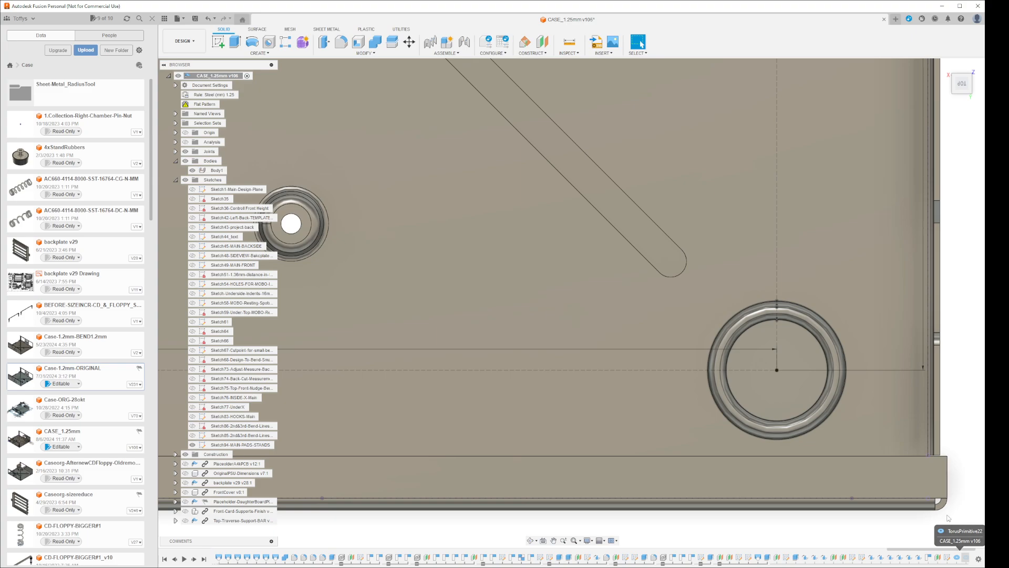
Roll the timeline history marker to the newly created torus feature
{"action": "scroll", "coordinate": [955, 497], "scroll_direction": "down", "scroll_amount": 3}
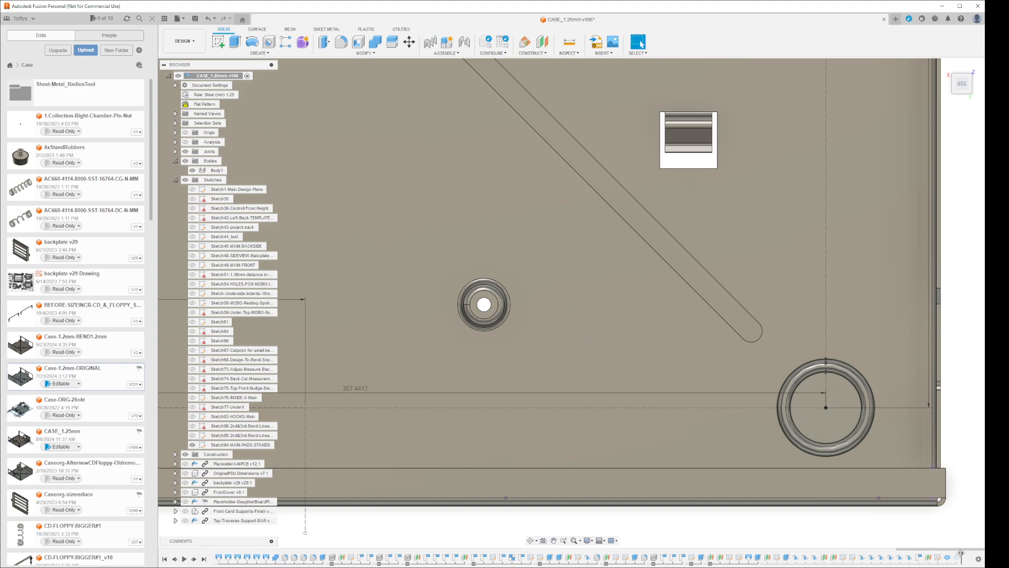
{"action": "right_click", "coordinate": [957, 558]}
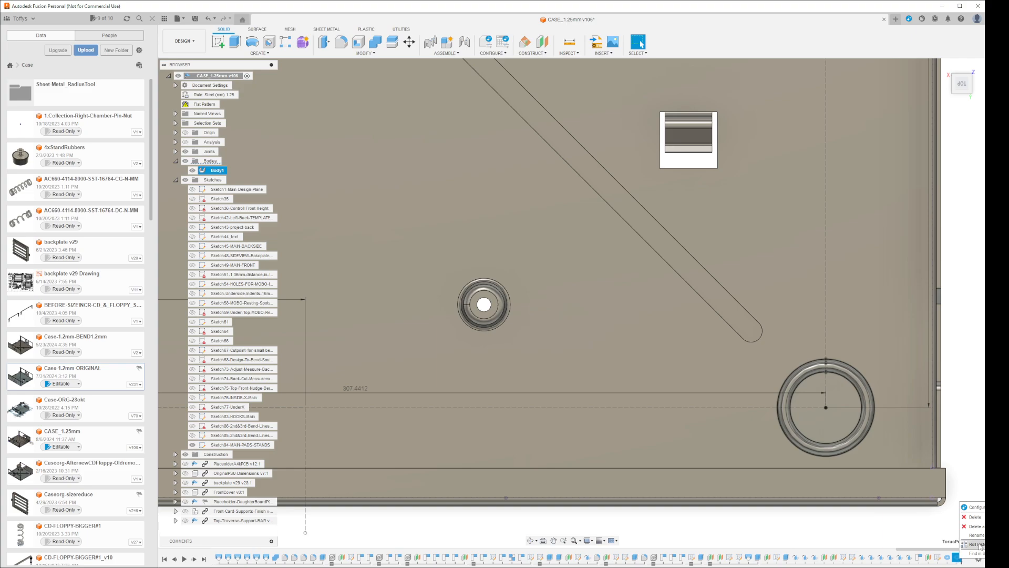
{"action": "left_click", "coordinate": [979, 544]}
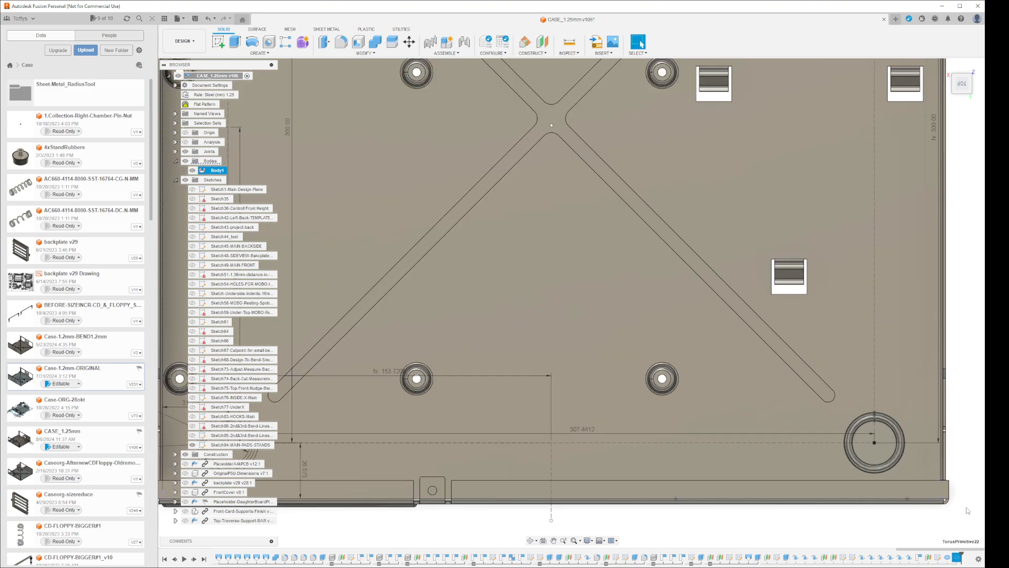
{"action": "scroll", "coordinate": [968, 510], "scroll_direction": "down", "scroll_amount": 4}
{"action": "scroll", "coordinate": [968, 513], "scroll_direction": "up", "scroll_amount": 1}
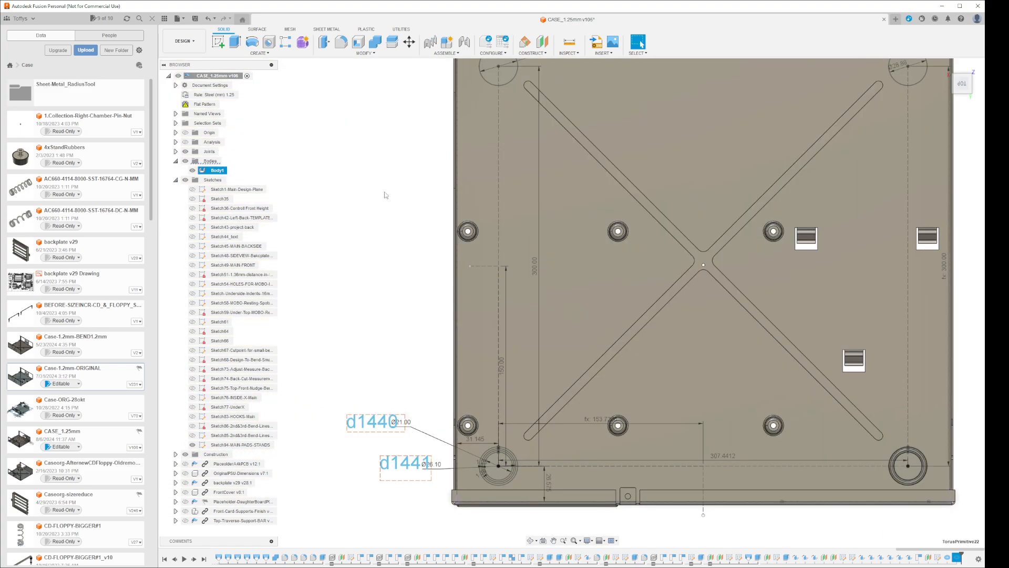
Update and activate the flat pattern, examine the new pad ring in the unfolded case, and finish the flat pattern
{"action": "right_click", "coordinate": [203, 104]}
{"action": "left_click", "coordinate": [229, 119]}
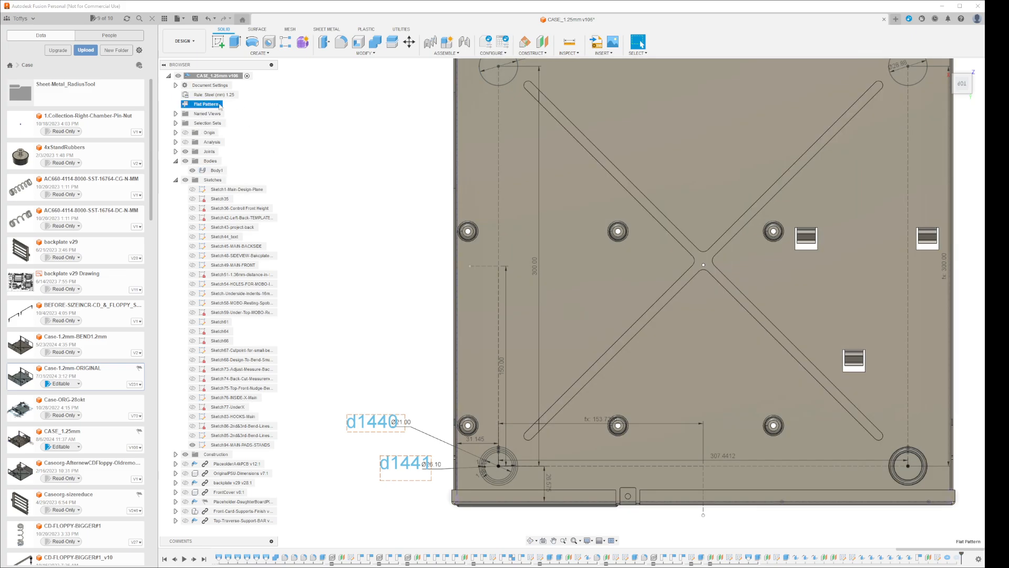
{"action": "right_click", "coordinate": [216, 105]}
{"action": "left_click", "coordinate": [235, 111]}
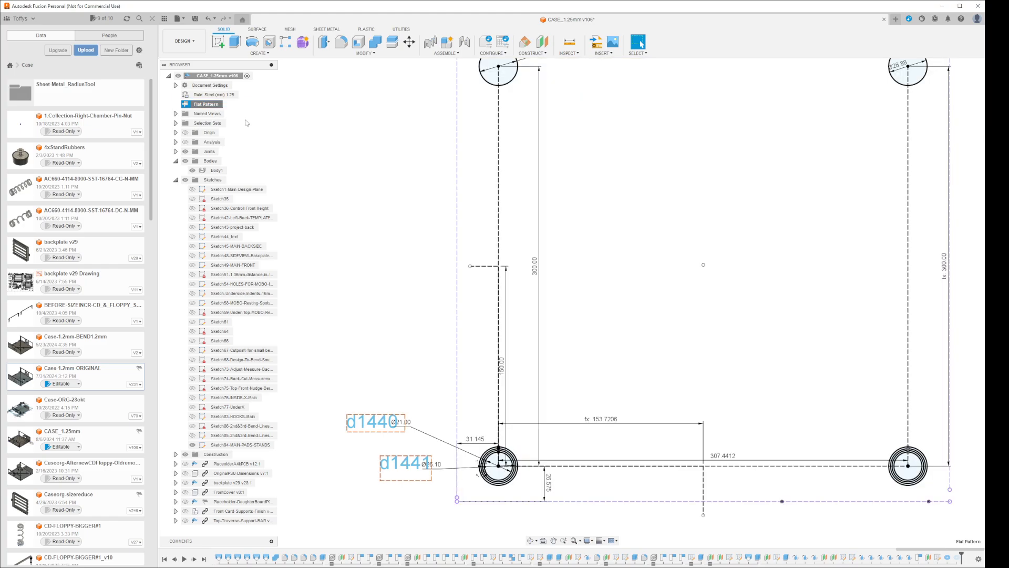
{"action": "mouse_move", "coordinate": [477, 327]}
{"action": "middle_mouse_down", "text": "shift"}
{"action": "mouse_move", "coordinate": [515, 348]}
{"action": "mouse_move", "coordinate": [414, 268]}
{"action": "mouse_move", "coordinate": [495, 293]}
{"action": "mouse_move", "coordinate": [495, 333]}
{"action": "middle_mouse_up", "text": "shift"}
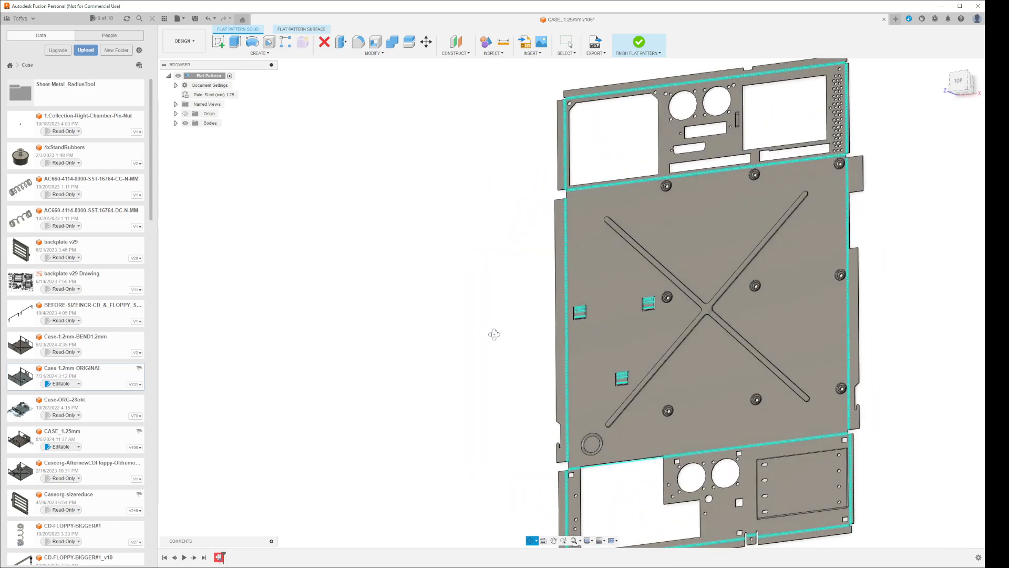
{"action": "left_click", "coordinate": [638, 43]}
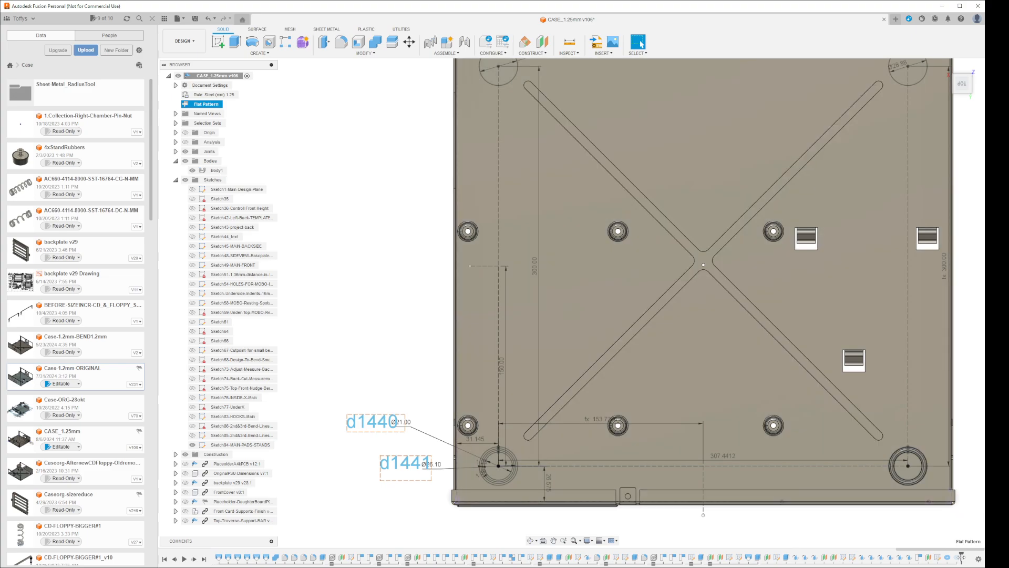
Roll the timeline history marker forward past the remaining torus feature
{"action": "right_click", "coordinate": [956, 557]}
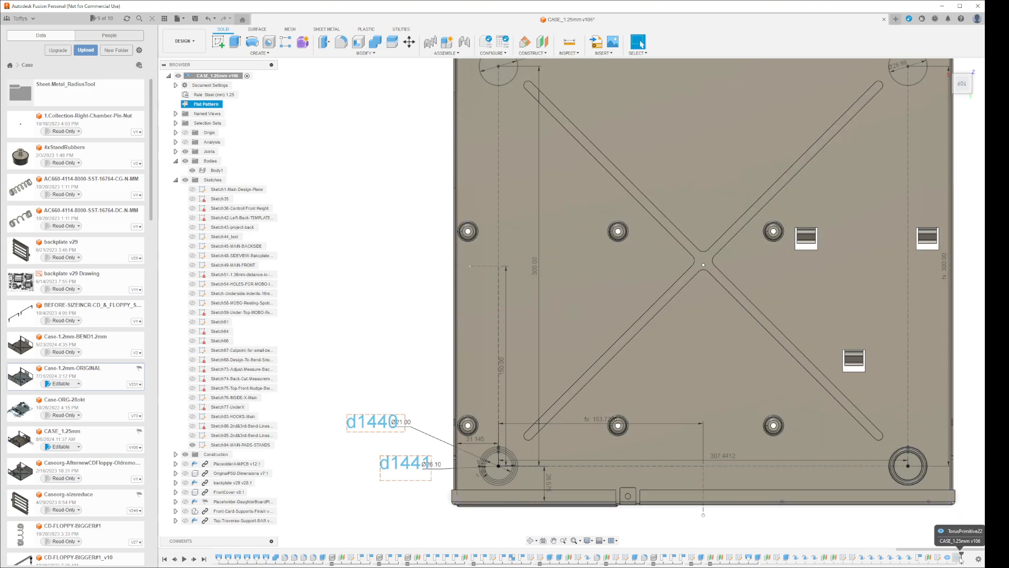
{"action": "left_click", "coordinate": [978, 543]}
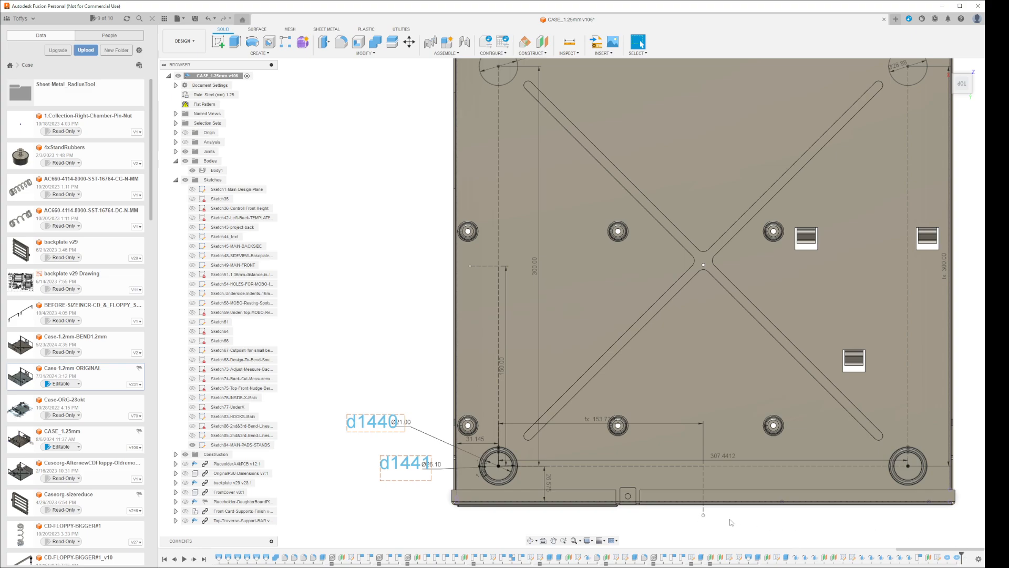
{"action": "left_click", "coordinate": [575, 345]}
Update the flat pattern again, inspect both front corner rings in the unfolded case, and return to the folded model
{"action": "left_click", "coordinate": [202, 104]}
{"action": "right_click", "coordinate": [210, 104]}
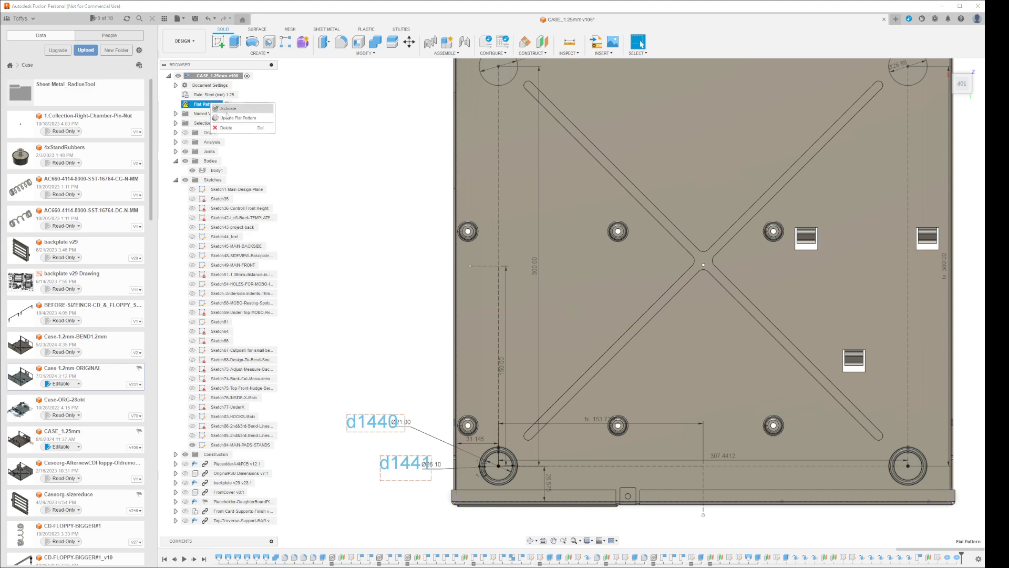
{"action": "left_click", "coordinate": [228, 119]}
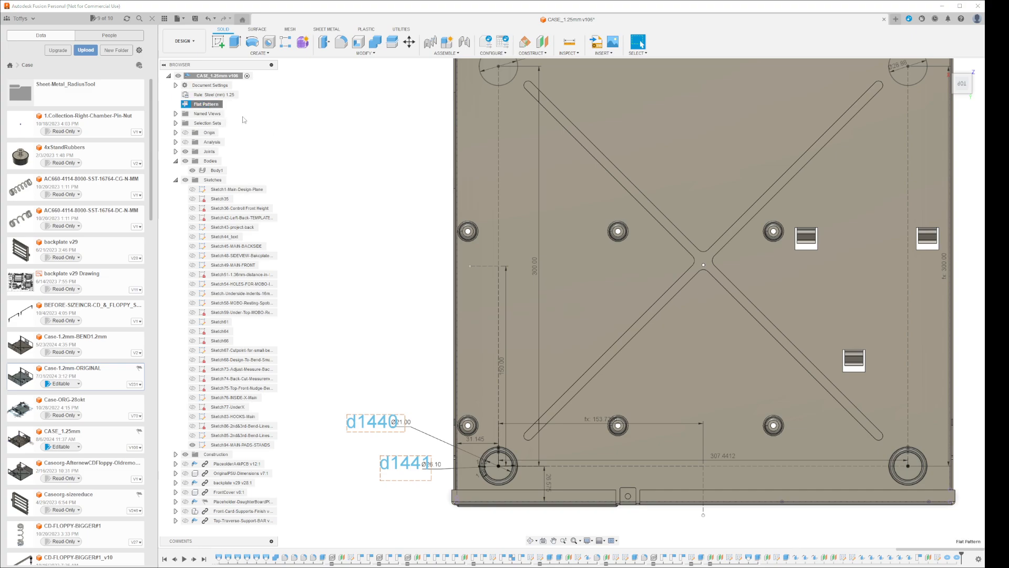
{"action": "left_click", "coordinate": [228, 104]}
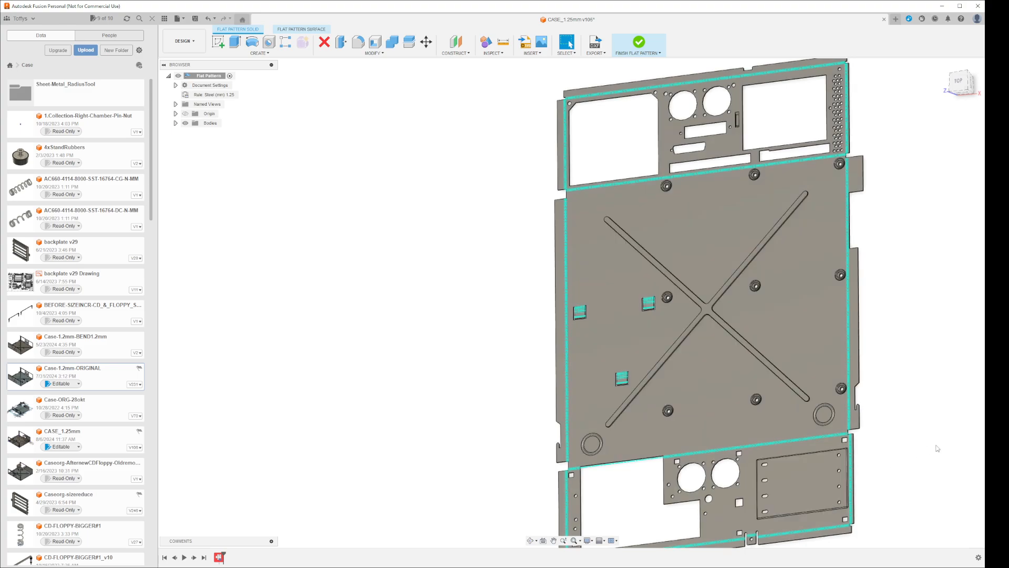
{"action": "mouse_move", "coordinate": [921, 418]}
{"action": "middle_mouse_down", "text": "shift"}
{"action": "mouse_move", "coordinate": [939, 406]}
{"action": "mouse_move", "coordinate": [926, 411]}
{"action": "middle_mouse_up", "text": "shift"}
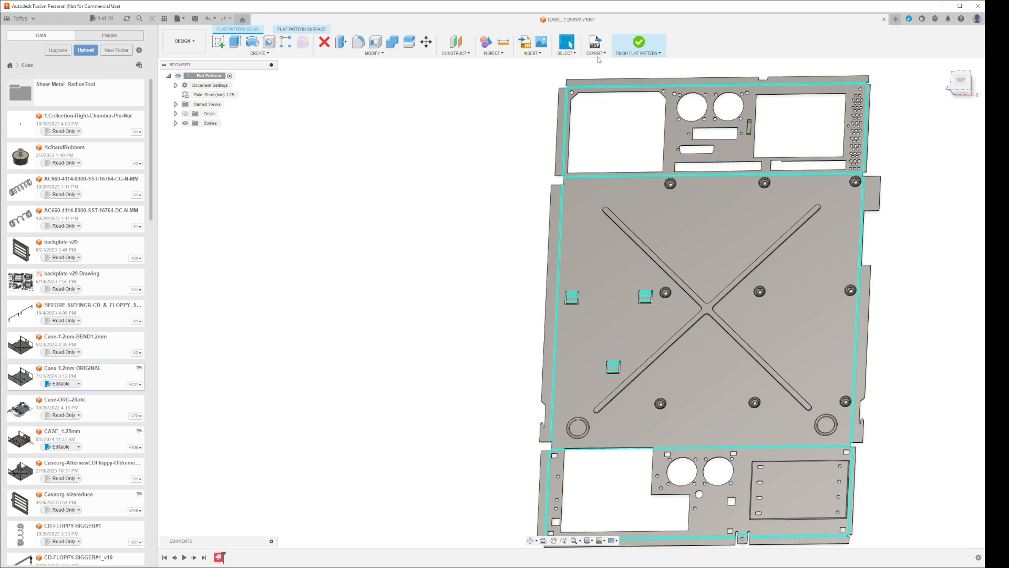
{"action": "left_click", "coordinate": [639, 43]}
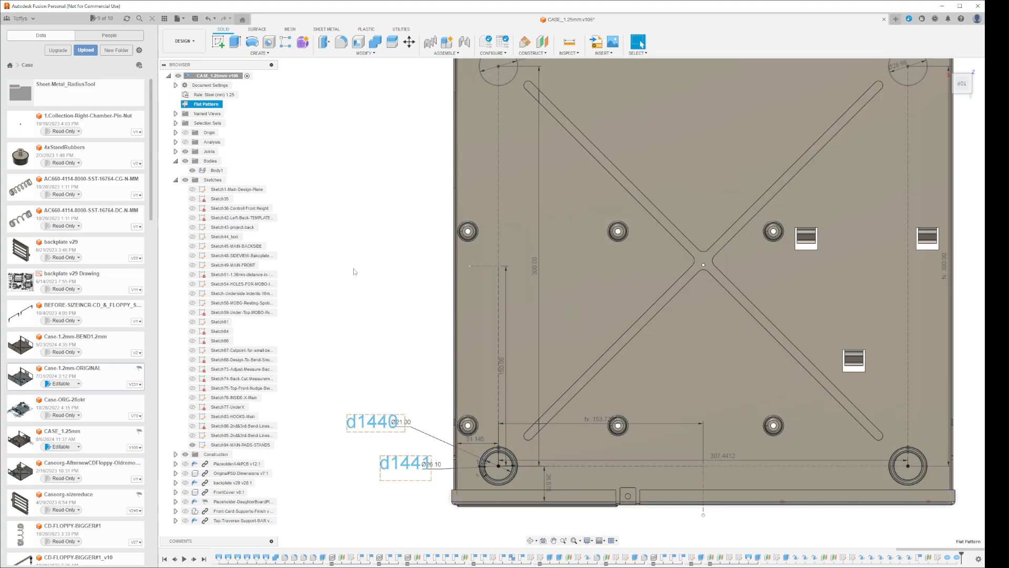
Open the MAIN-PADS-STANDS sketch for editing at the single-circle pad in the rear corner
{"action": "left_click", "coordinate": [353, 271]}
{"action": "right_click", "coordinate": [263, 449]}
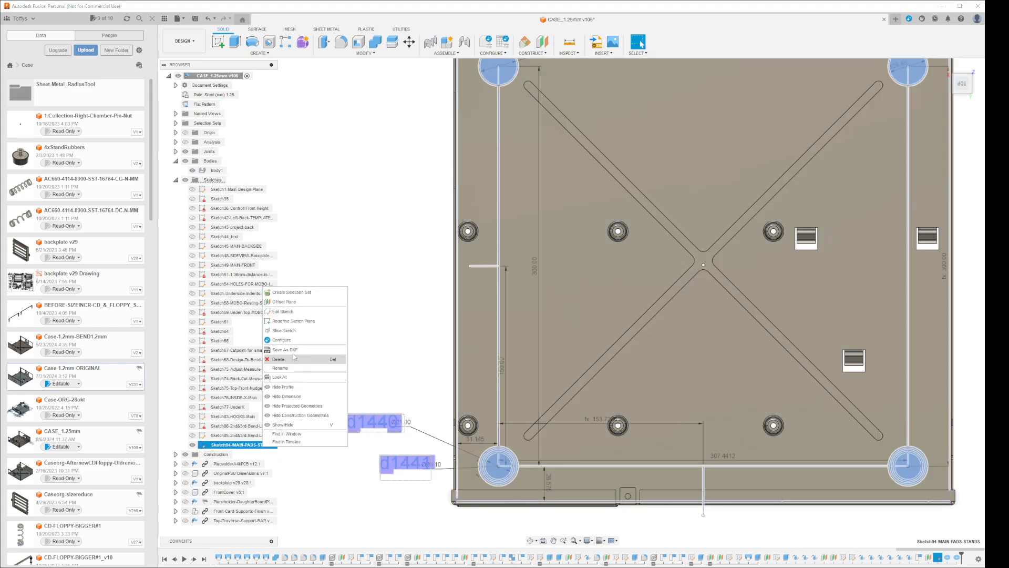
{"action": "left_click", "coordinate": [305, 315]}
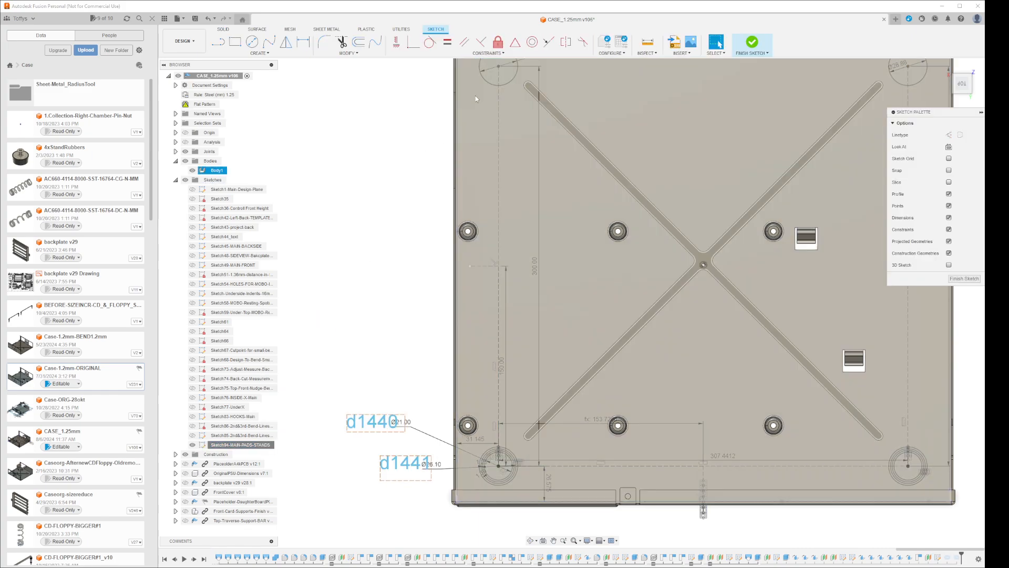
{"action": "scroll", "coordinate": [528, 185], "scroll_direction": "up", "scroll_amount": 8}
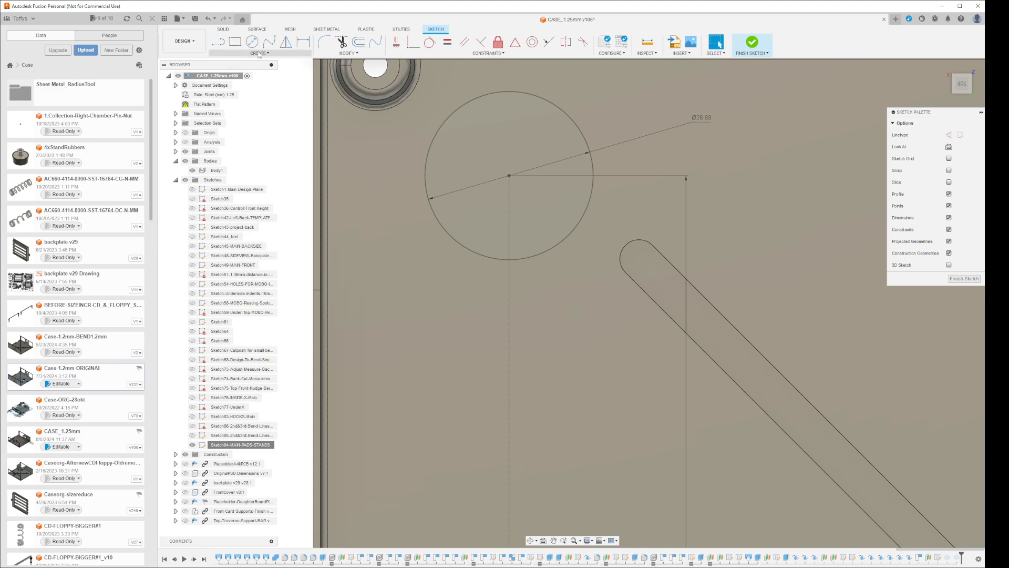
Place a solid torus centred on the rear corner pad's circle in the MAIN-PADS-STANDS sketch, with its inner diameter snapped to that circle
{"action": "left_click", "coordinate": [223, 29]}
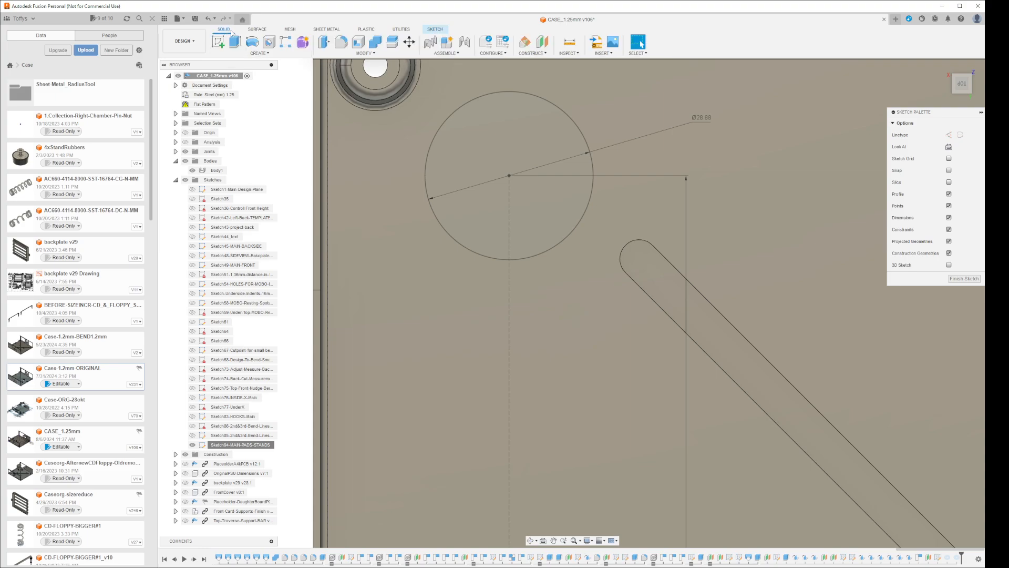
{"action": "left_click", "coordinate": [260, 53]}
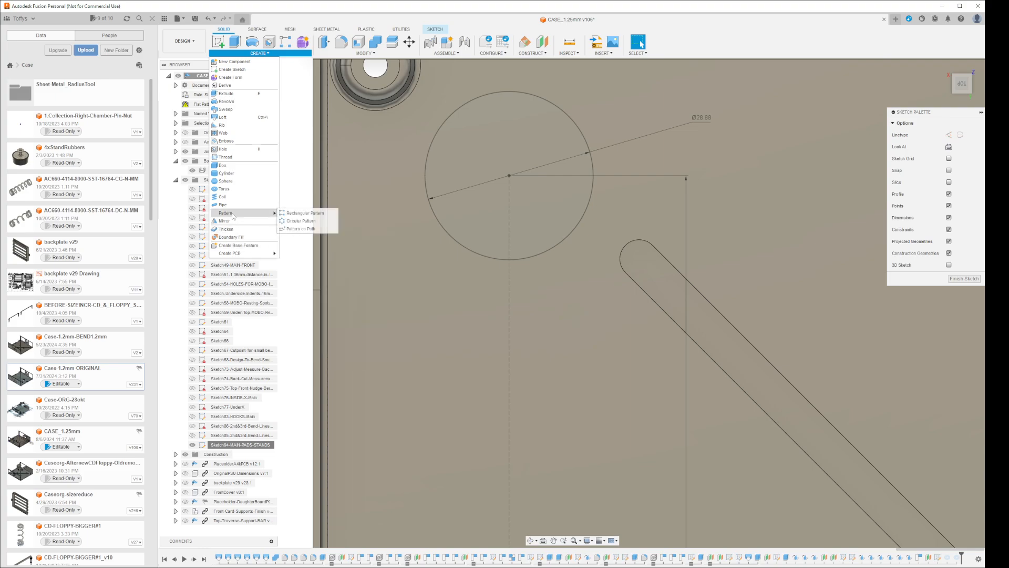
{"action": "left_click", "coordinate": [226, 189]}
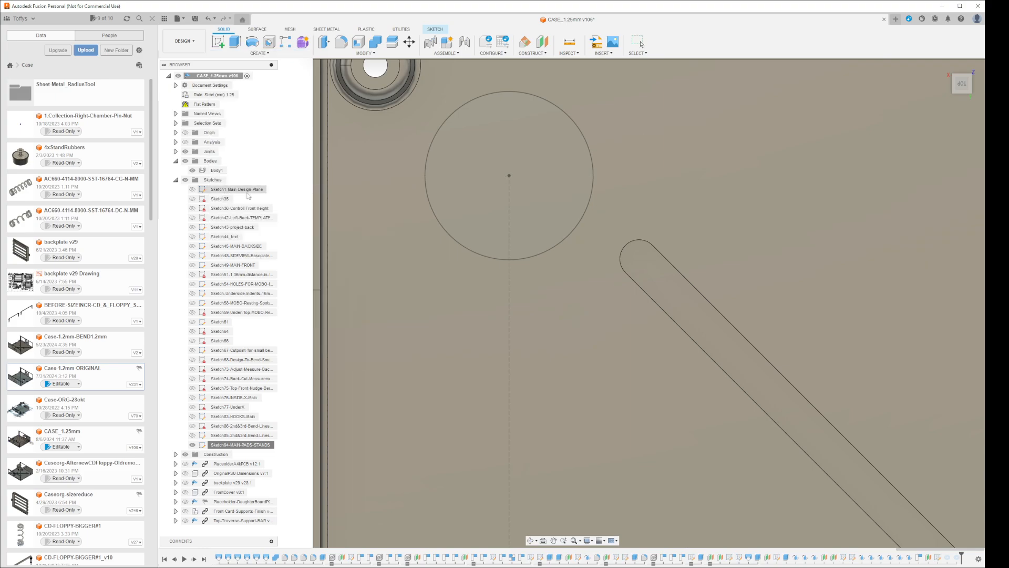
{"action": "left_click", "coordinate": [509, 175]}
{"action": "left_click", "coordinate": [582, 134]}
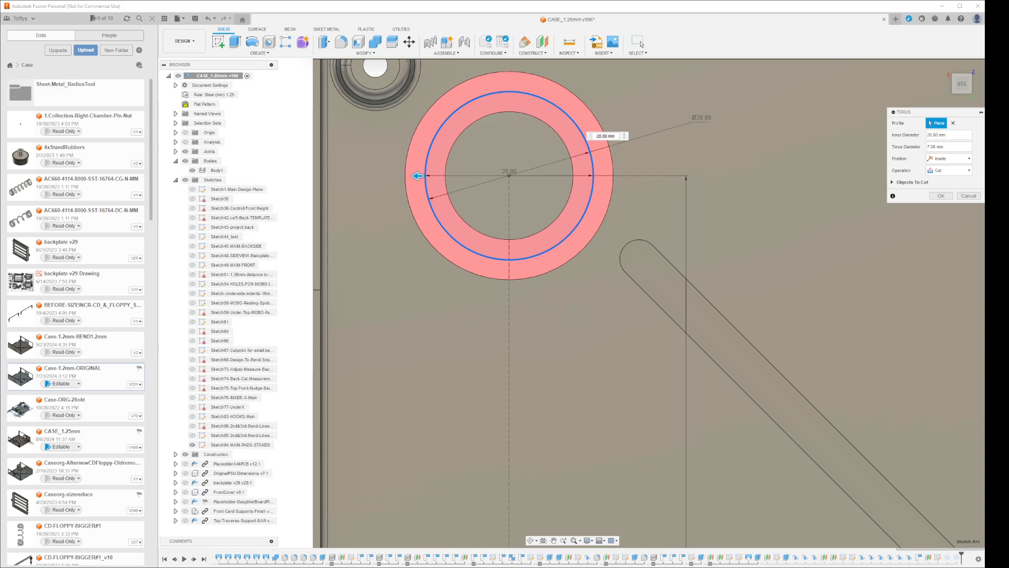
Paste the torus diameter expression ending in + 1.25 mm + 1.25 mm, set the operation to Join, and create the rear pad torus
{"action": "double_click", "coordinate": [946, 146]}
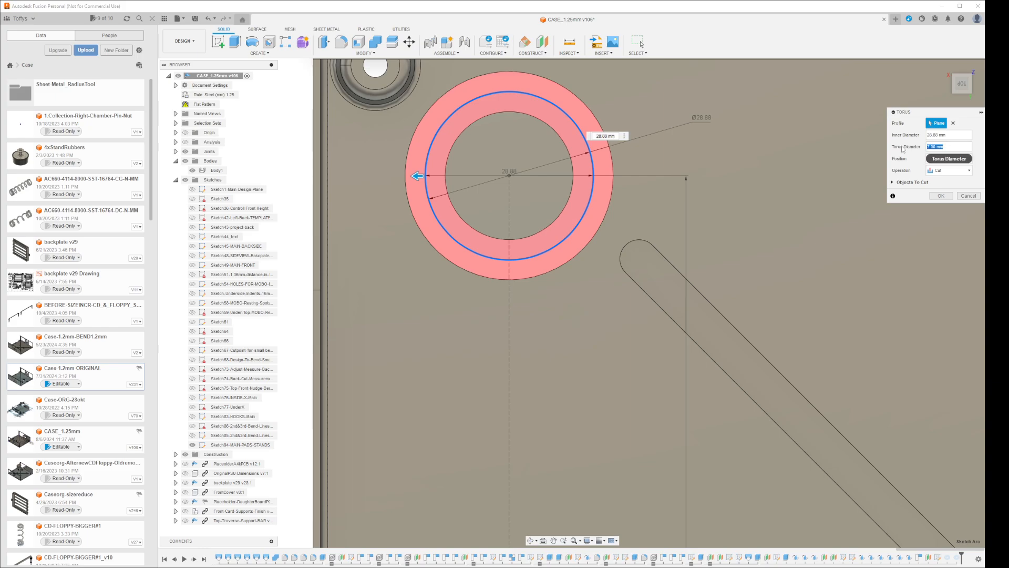
{"action": "key", "text": "ctrl+v"}
{"action": "left_click", "coordinate": [952, 171]}
{"action": "left_click", "coordinate": [947, 179]}
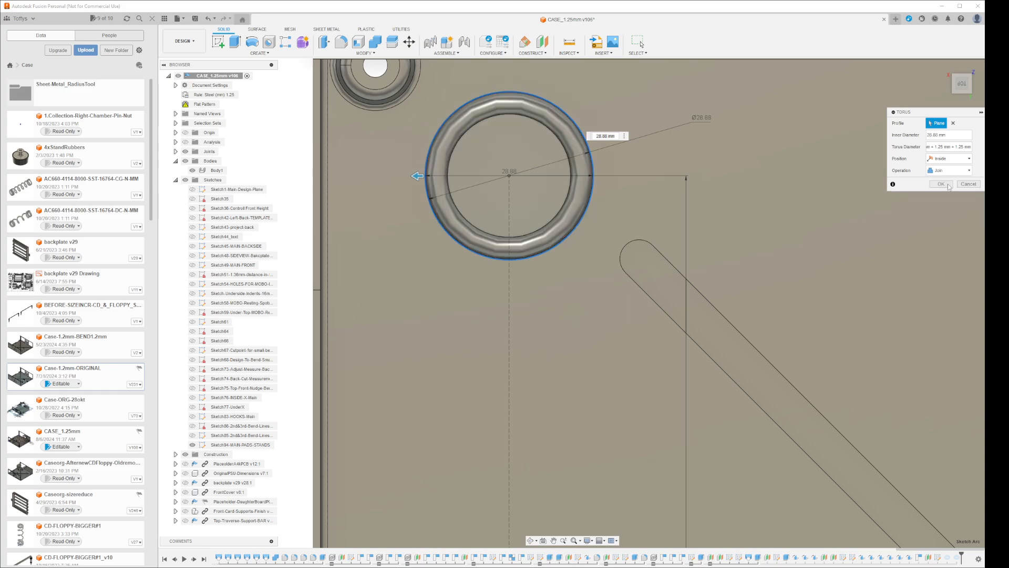
{"action": "left_click", "coordinate": [942, 184]}
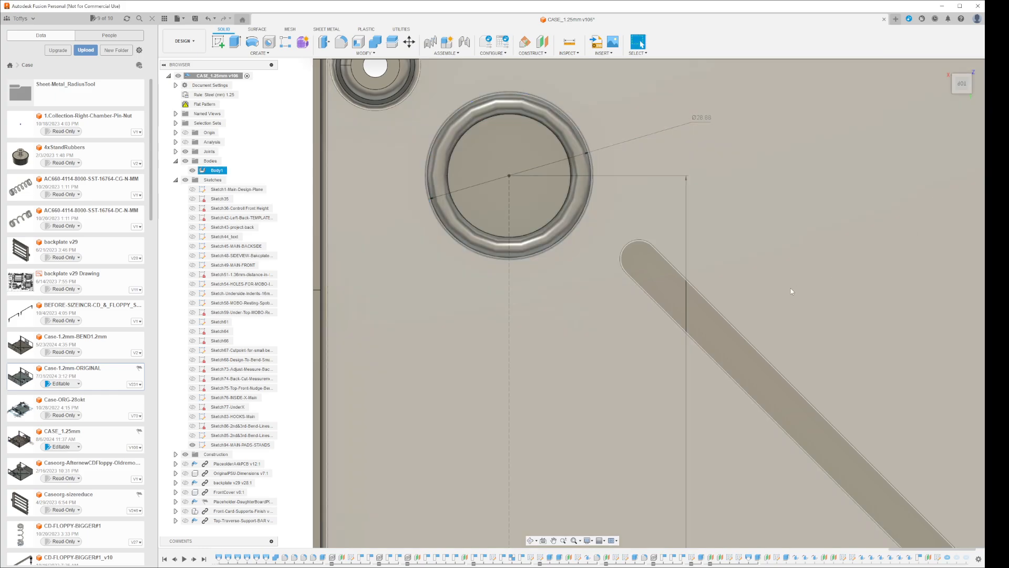
Examine the new rear corner ring and the other three pad positions across the whole case floor
{"action": "scroll", "coordinate": [769, 308], "scroll_direction": "down", "scroll_amount": 10}
{"action": "middle_click_drag", "start_coordinate": [820, 310], "coordinate": [643, 228]}
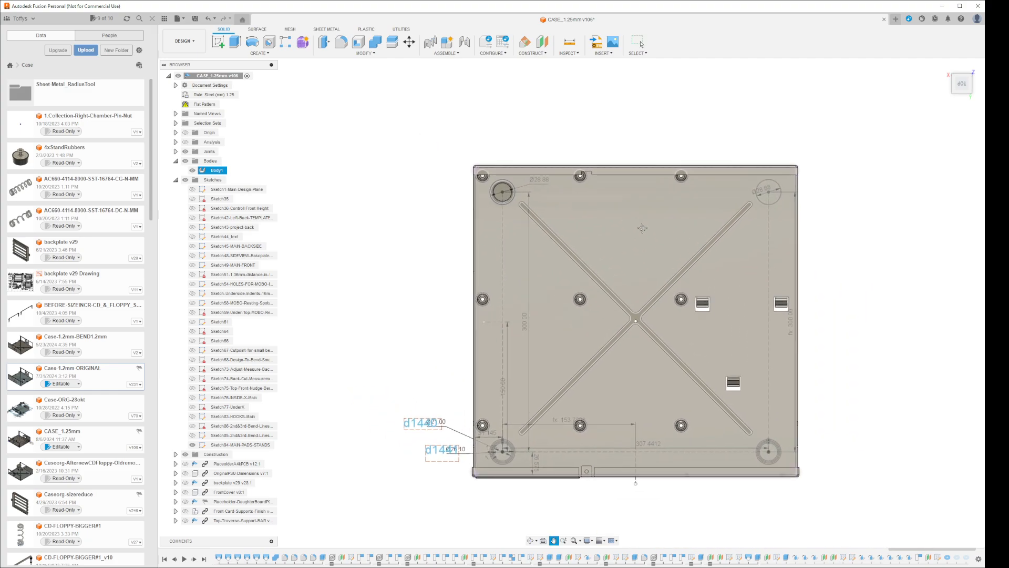
{"action": "key", "text": "Escape"}
{"action": "scroll", "coordinate": [695, 325], "scroll_direction": "up", "scroll_amount": 2}
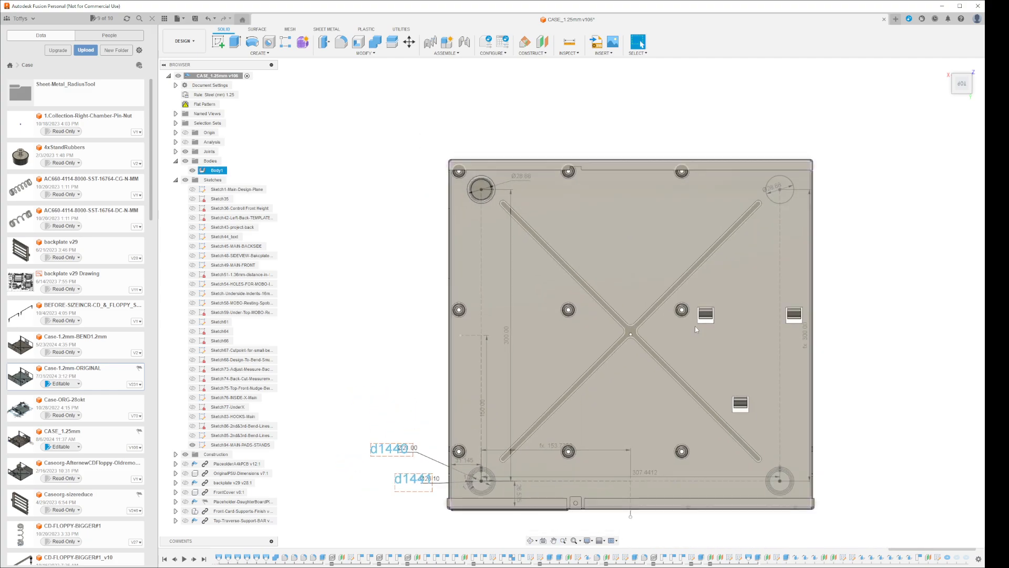
{"action": "scroll", "coordinate": [695, 329], "scroll_direction": "down", "scroll_amount": 1}
{"action": "left_click", "coordinate": [888, 261]}
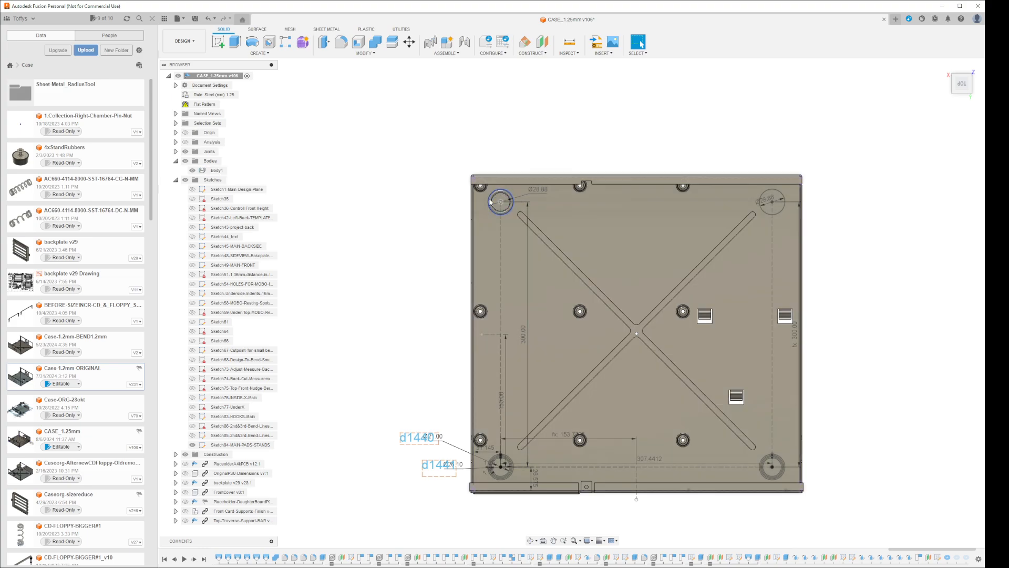
{"action": "left_click", "coordinate": [522, 241]}
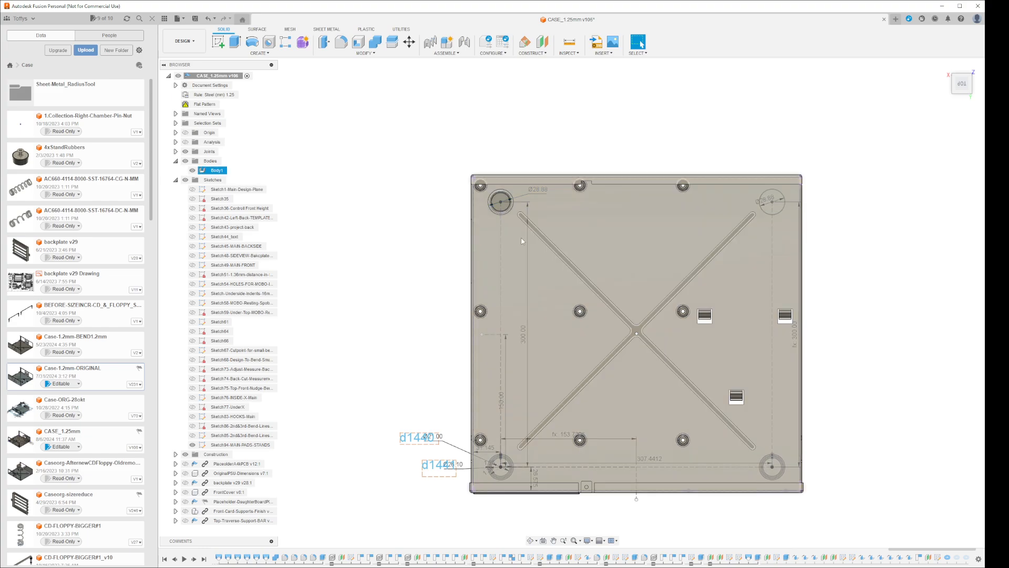
{"action": "mouse_move", "coordinate": [555, 241]}
{"action": "middle_mouse_down", "text": "shift"}
{"action": "mouse_move", "coordinate": [634, 244]}
{"action": "mouse_move", "coordinate": [557, 237]}
{"action": "middle_mouse_up", "text": "shift"}
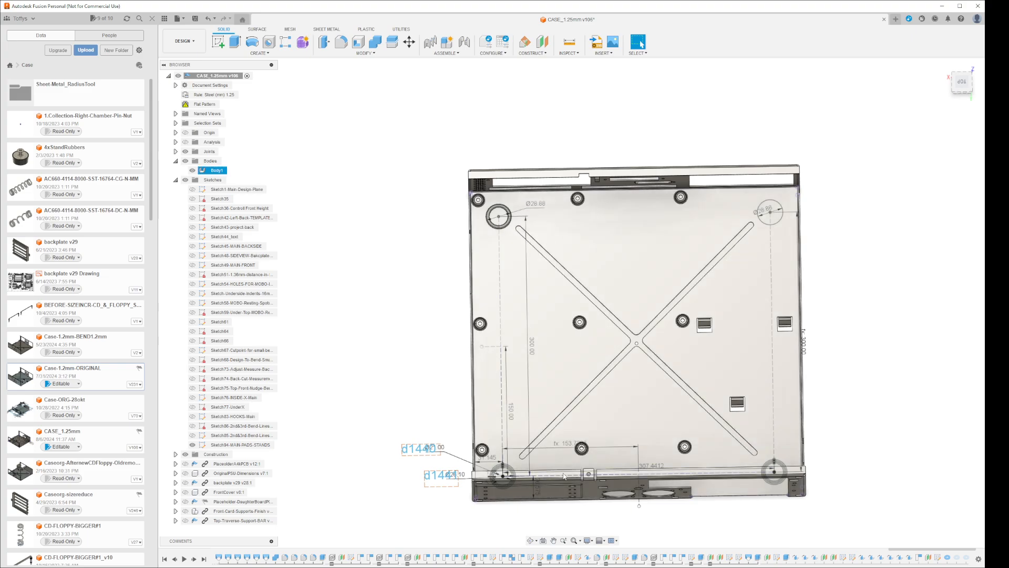
{"action": "left_click", "coordinate": [833, 459]}
Update and activate the flat pattern, examine the rear corner ring in the unfolded case, and return to the folded model
{"action": "right_click", "coordinate": [210, 104]}
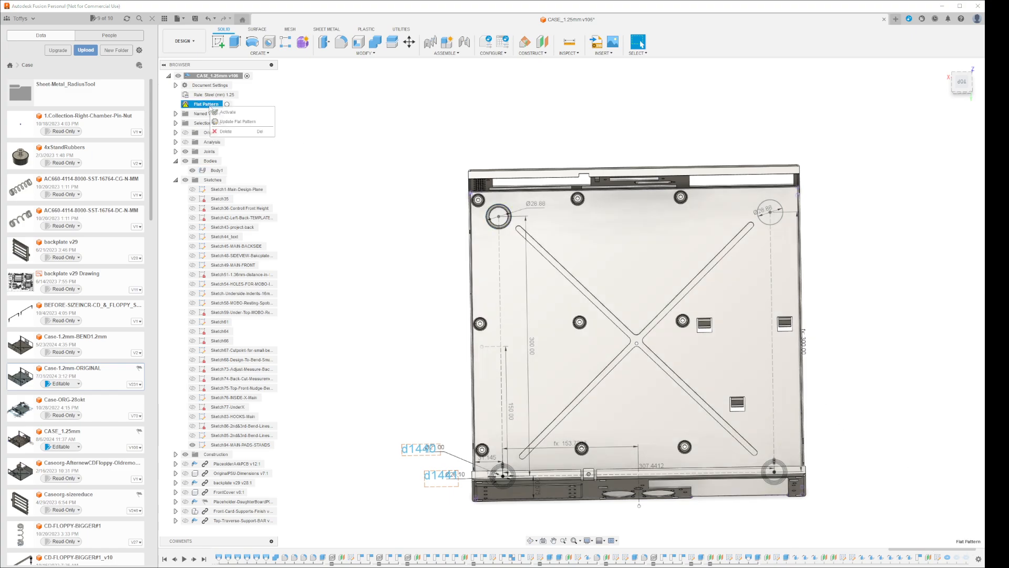
{"action": "left_click", "coordinate": [229, 122]}
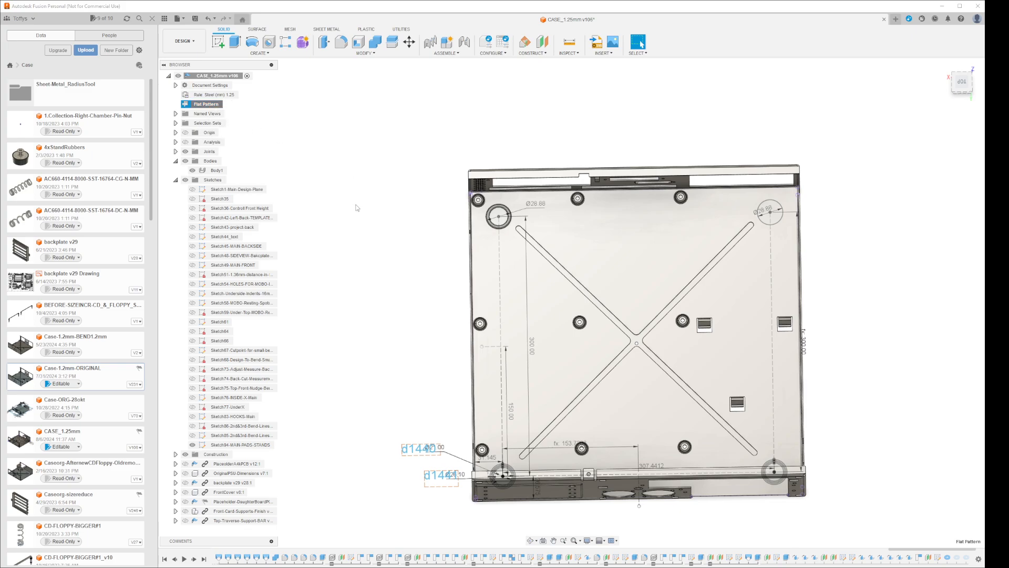
{"action": "right_click", "coordinate": [217, 104]}
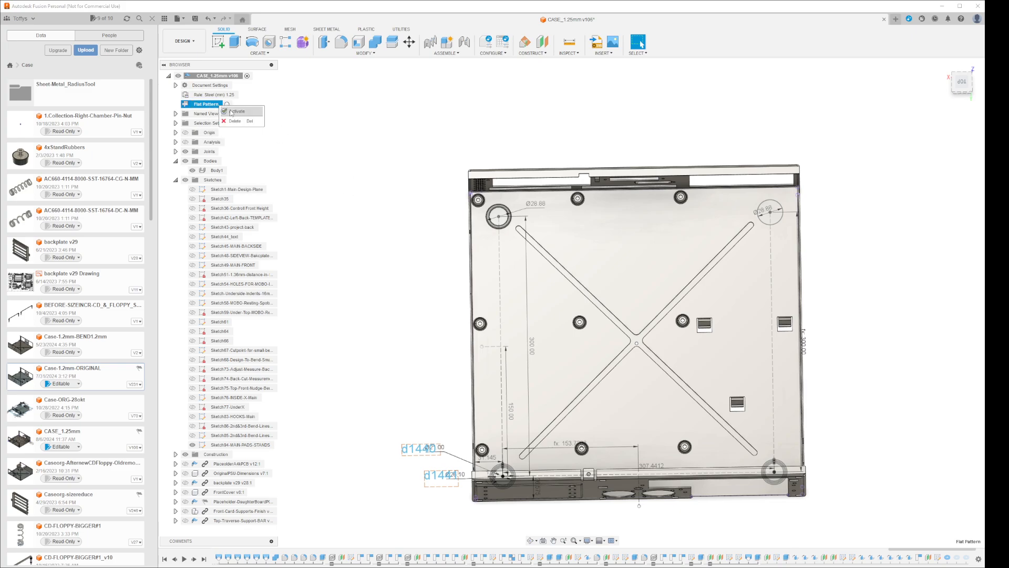
{"action": "left_click", "coordinate": [234, 111]}
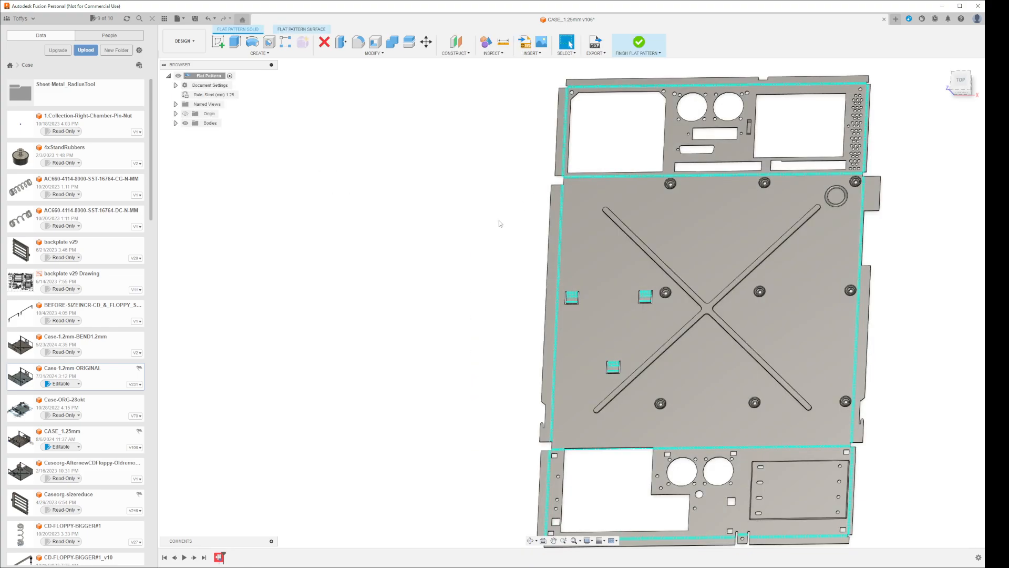
{"action": "left_click", "coordinate": [639, 43]}
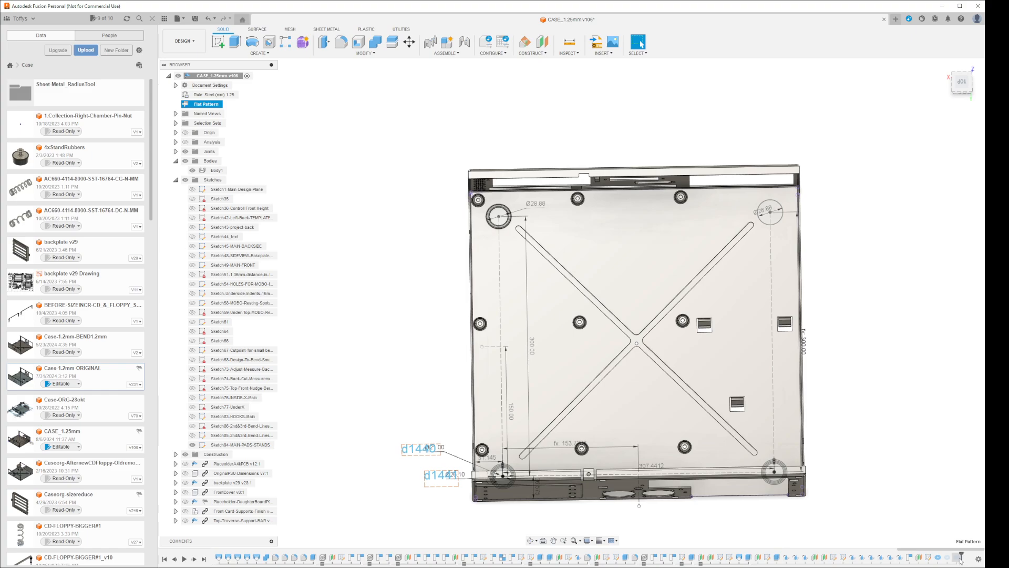
Roll the timeline history marker forward past the front corner torus features, and activate the flat pattern again
{"action": "right_click", "coordinate": [968, 561]}
{"action": "left_click", "coordinate": [974, 543]}
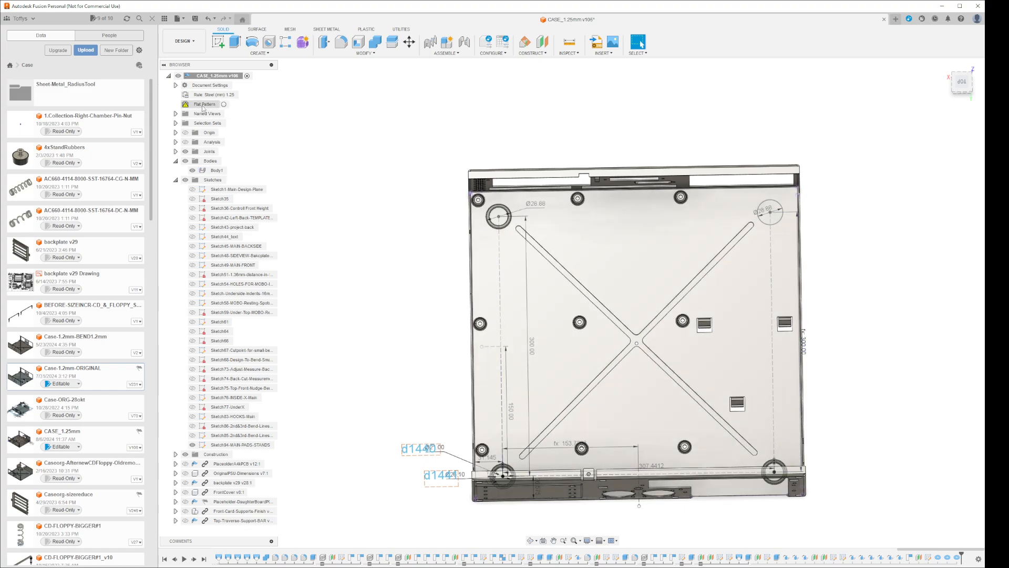
{"action": "left_click", "coordinate": [204, 105]}
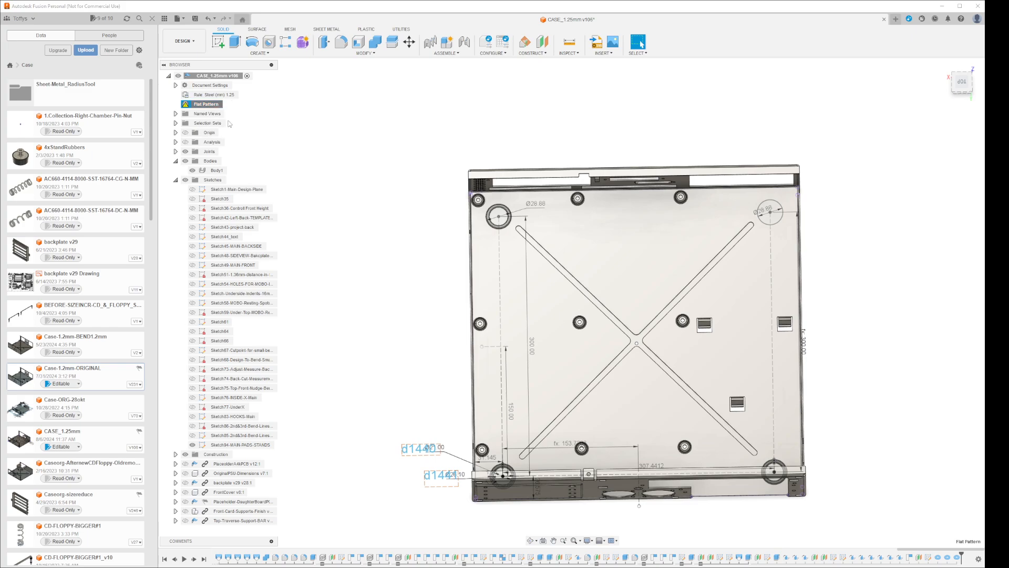
{"action": "double_click", "coordinate": [210, 105]}
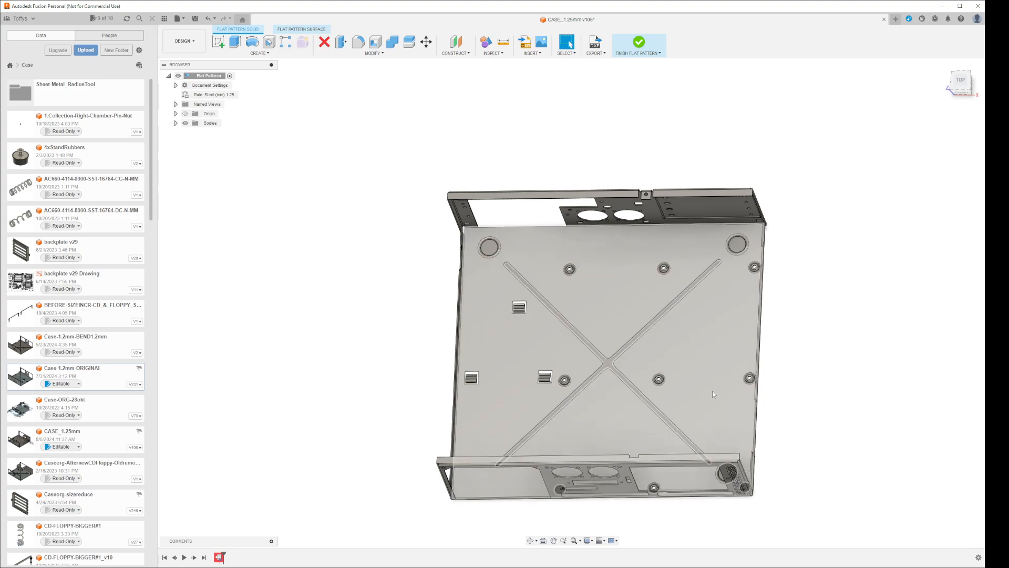
Review the warning details of the flat pattern's alignment feature and dismiss the error report
{"action": "right_click", "coordinate": [219, 558]}
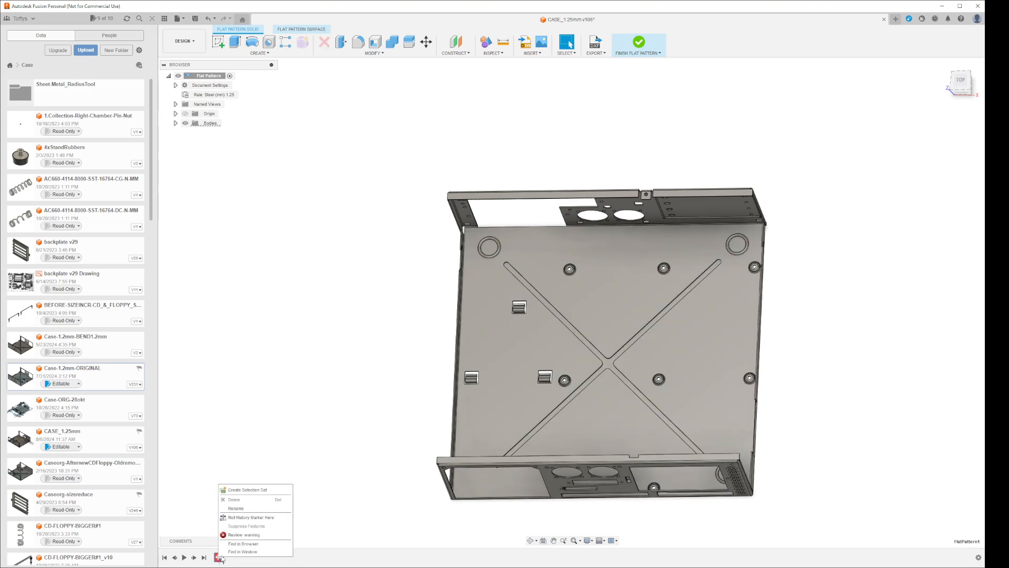
{"action": "left_click", "coordinate": [256, 535]}
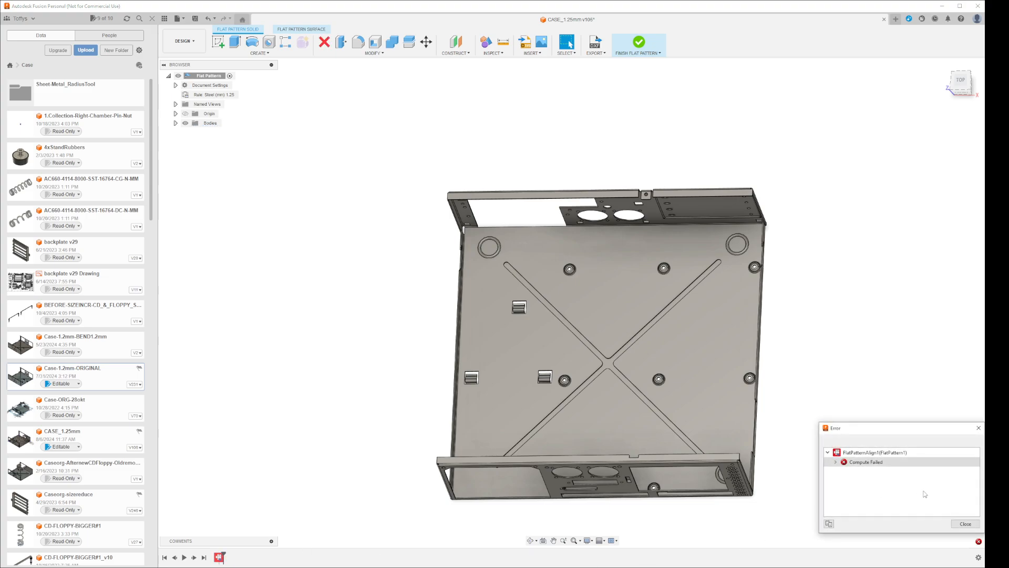
{"action": "left_click", "coordinate": [834, 462]}
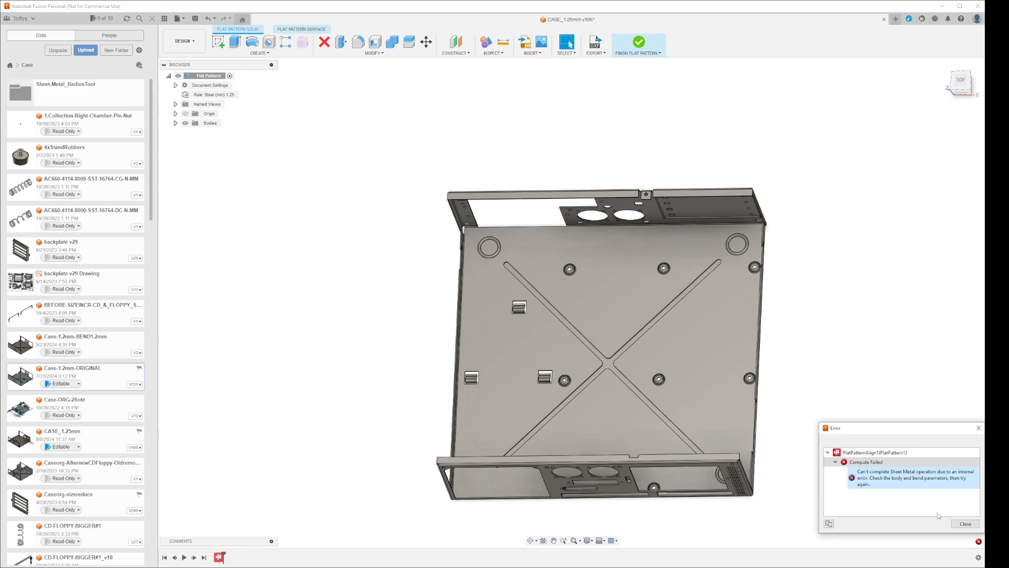
{"action": "left_click", "coordinate": [965, 523]}
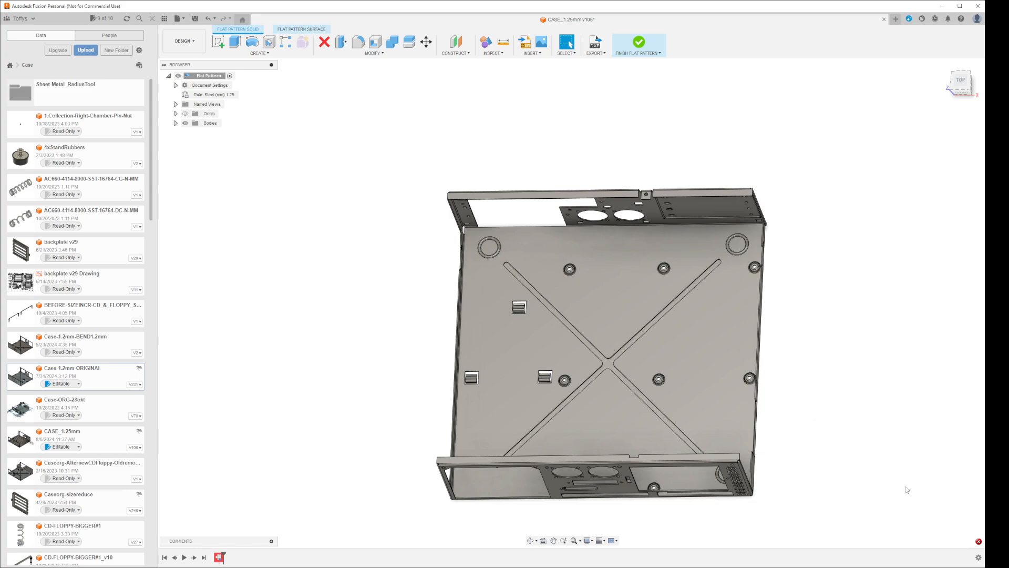
Finish the flat pattern and delete the corner pad torus features from the folded model's timeline
{"action": "left_click", "coordinate": [636, 46]}
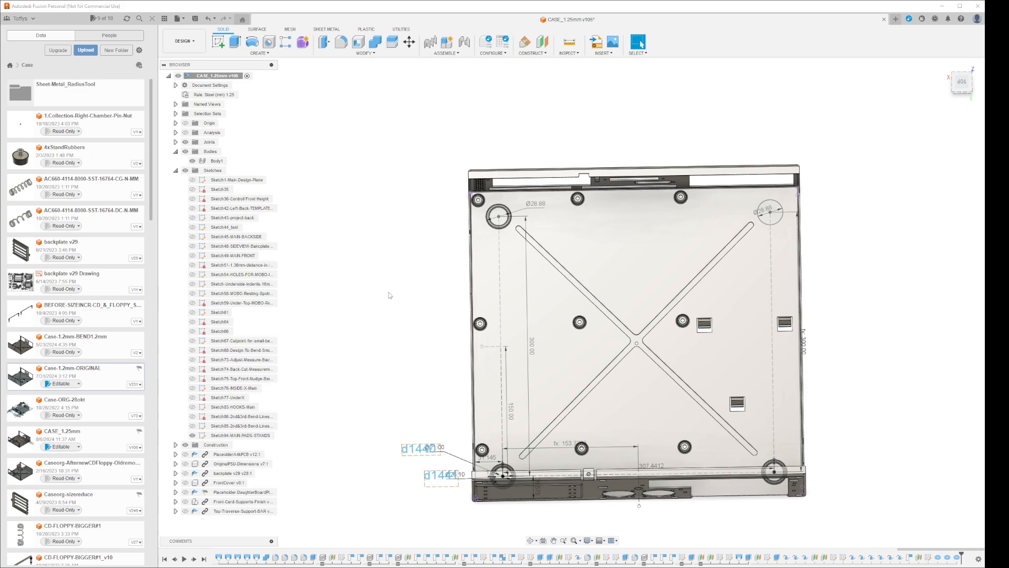
{"action": "left_click_drag", "start_coordinate": [965, 561], "coordinate": [933, 559]}
{"action": "left_click", "coordinate": [938, 505]}
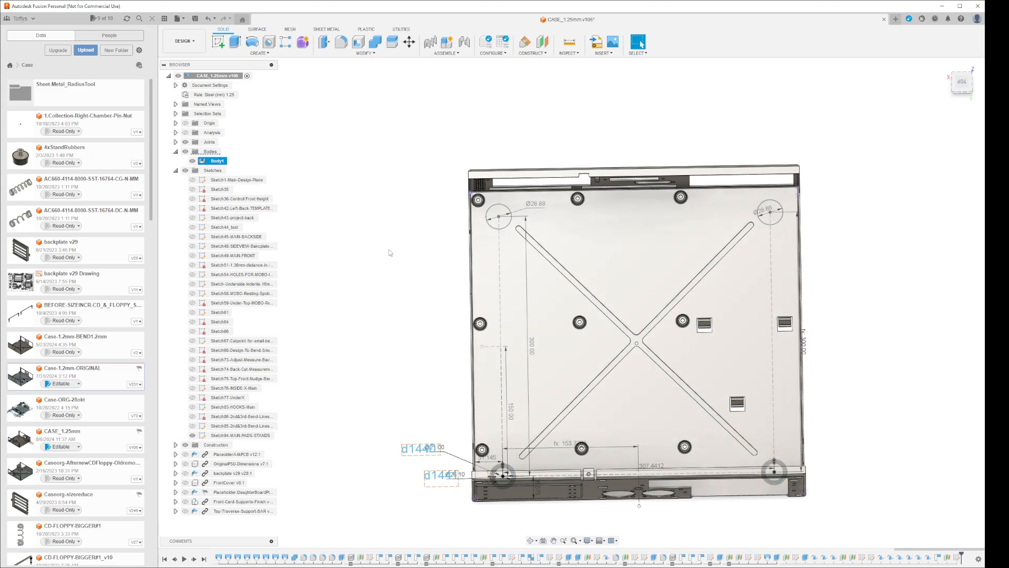
Create a new flat pattern using the case floor's underside as the stationary face, examine the unfolded case, and finish the flat pattern
{"action": "middle_click_drag", "start_coordinate": [852, 329], "coordinate": [768, 302], "text": "shift"}
{"action": "left_click", "coordinate": [735, 295]}
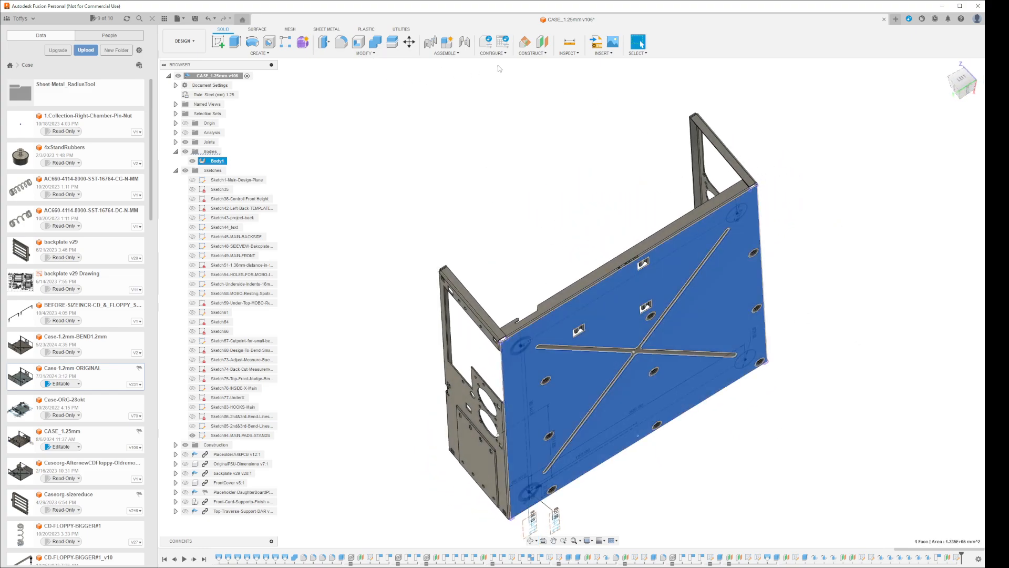
{"action": "left_click", "coordinate": [327, 29]}
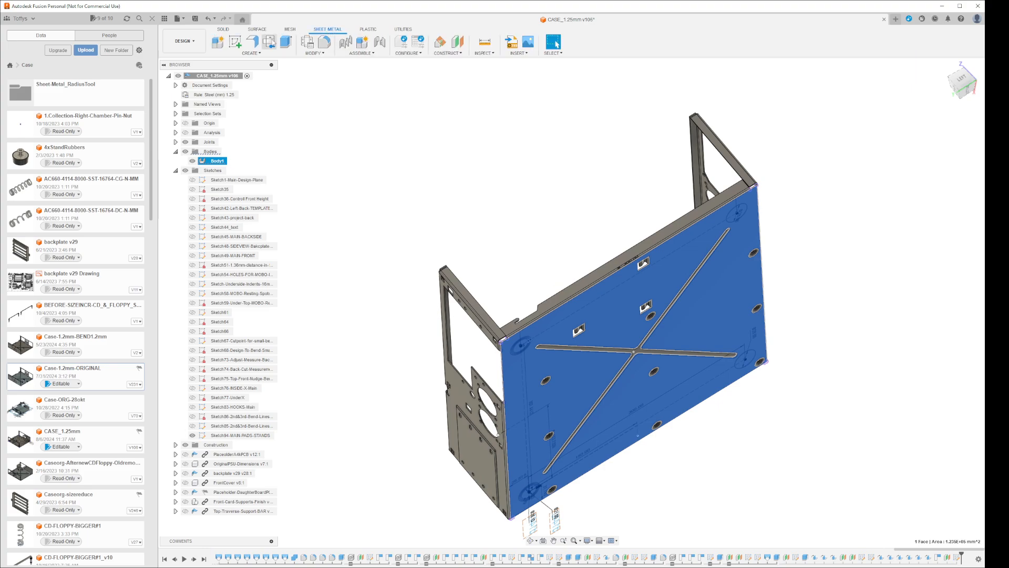
{"action": "left_click", "coordinate": [271, 41]}
{"action": "left_click", "coordinate": [942, 137]}
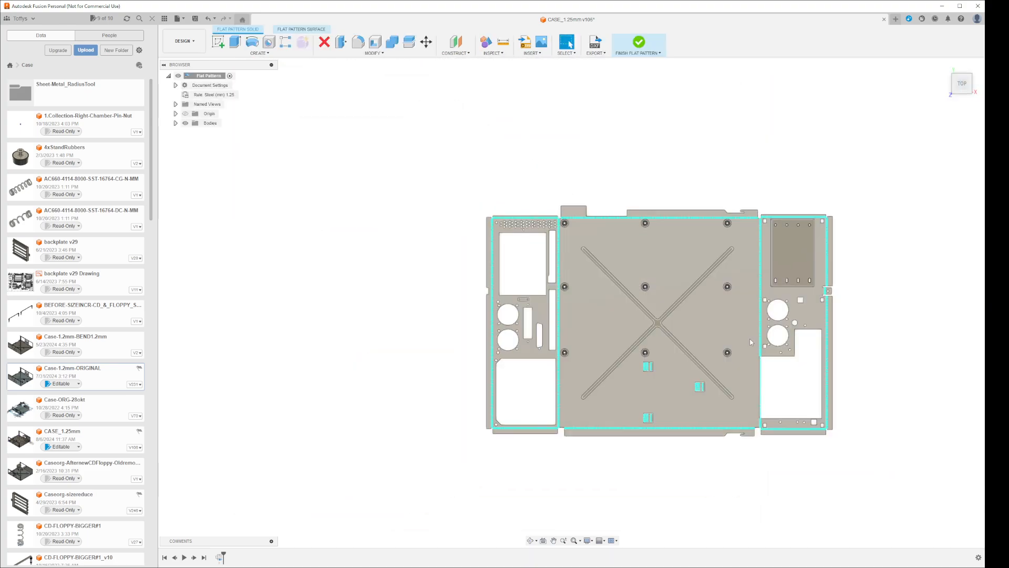
{"action": "scroll", "coordinate": [744, 344], "scroll_direction": "down", "scroll_amount": 2}
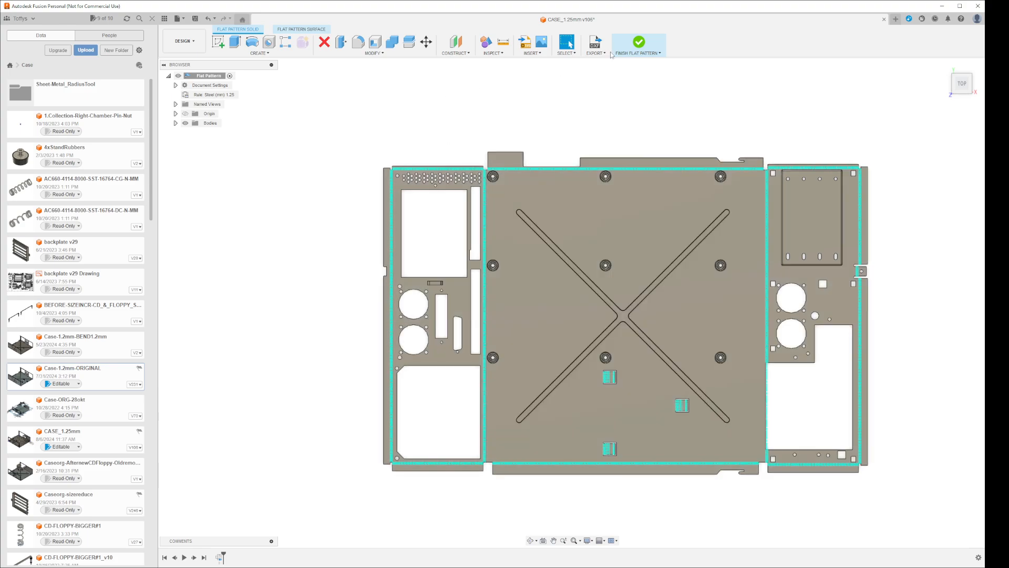
{"action": "left_click", "coordinate": [638, 42]}
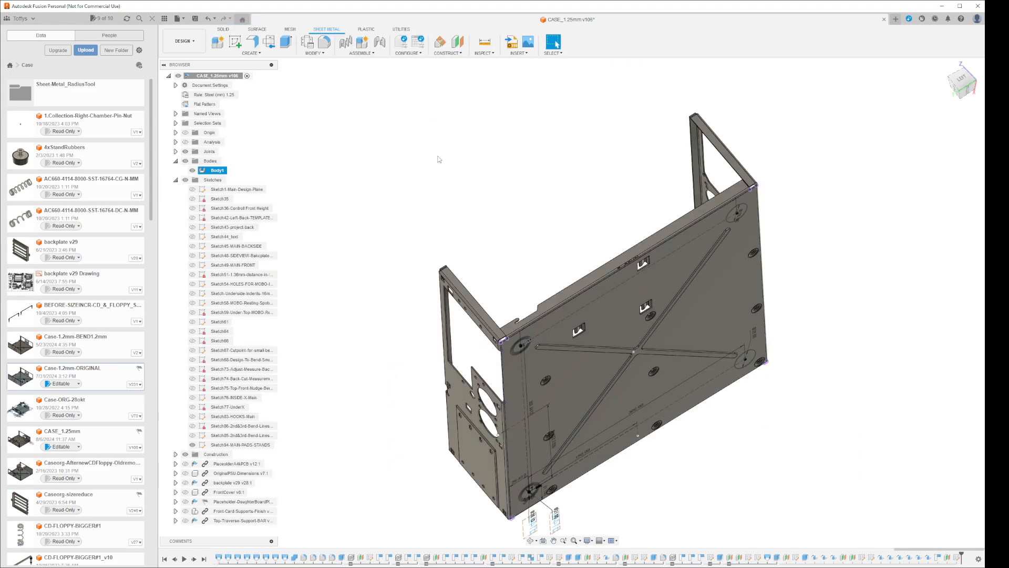
Open the Sketch94-MAIN-PADS-STANDS sketch for editing at the upper-left pad circle of the case floor
{"action": "middle_click_drag", "start_coordinate": [440, 159], "coordinate": [481, 192], "text": "shift"}
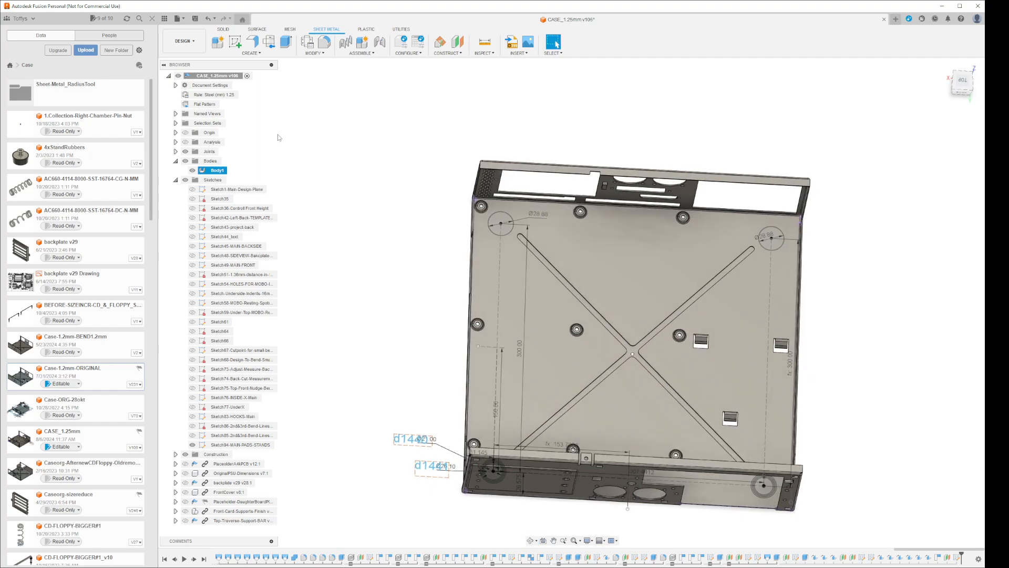
{"action": "right_click", "coordinate": [254, 445]}
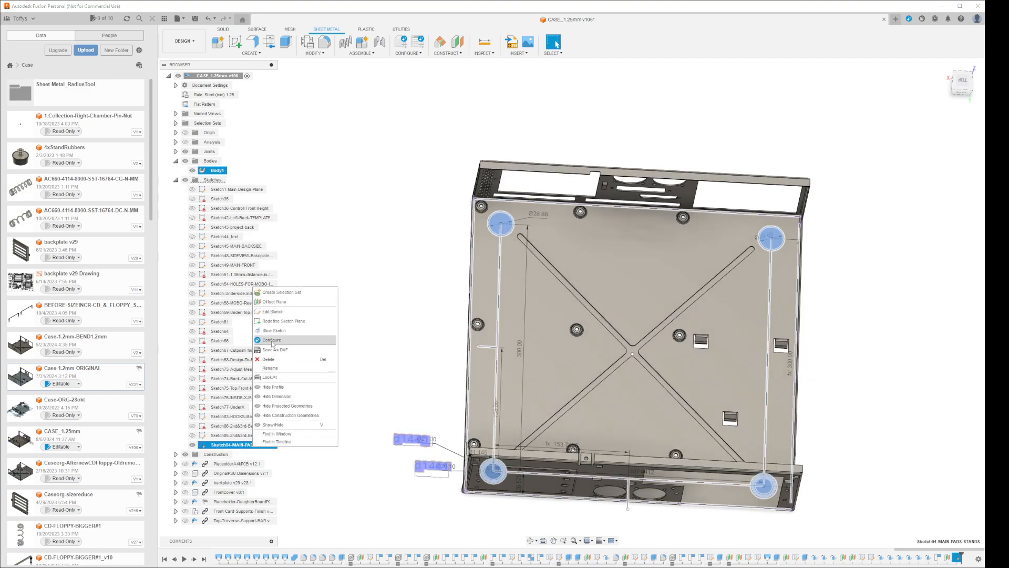
{"action": "left_click", "coordinate": [273, 312]}
{"action": "scroll", "coordinate": [523, 160], "scroll_direction": "up", "scroll_amount": 5}
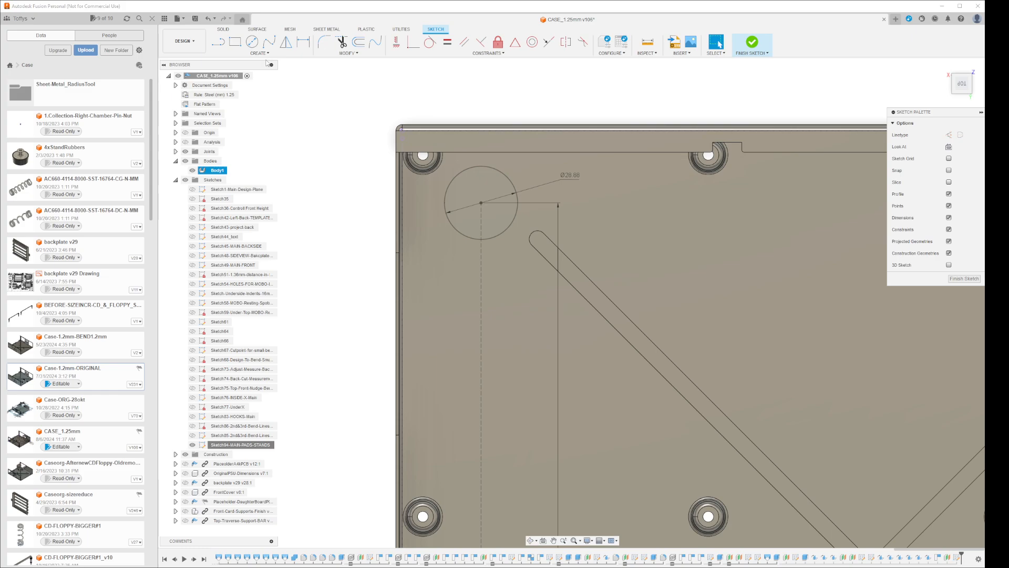
Create a torus on the floor's upper-left pad circle, using the diameter expression ending in 1.25 mm + 1.25 mm, Inside position and Join operation
{"action": "left_click", "coordinate": [238, 32]}
{"action": "left_click", "coordinate": [264, 52]}
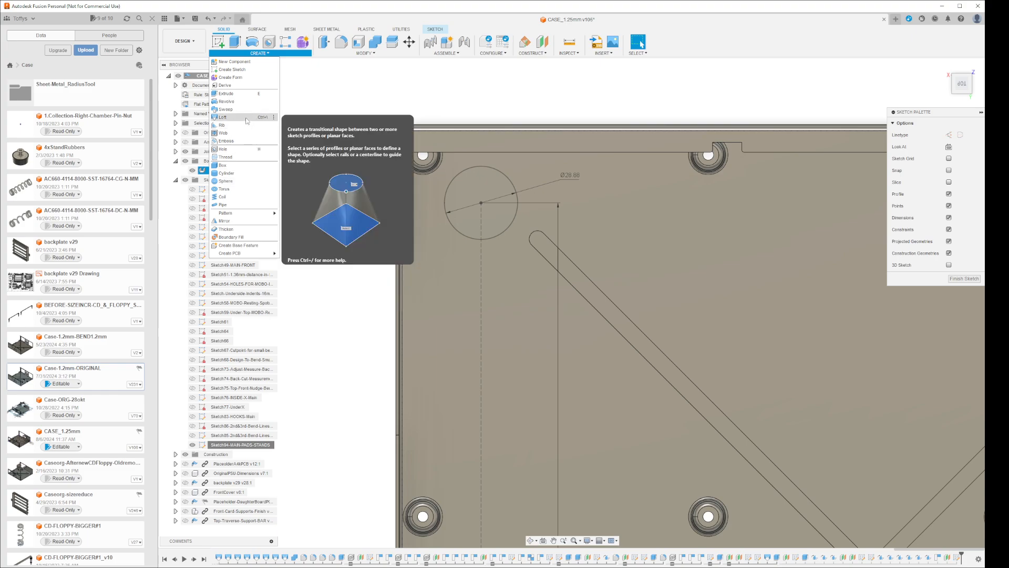
{"action": "left_click", "coordinate": [222, 196]}
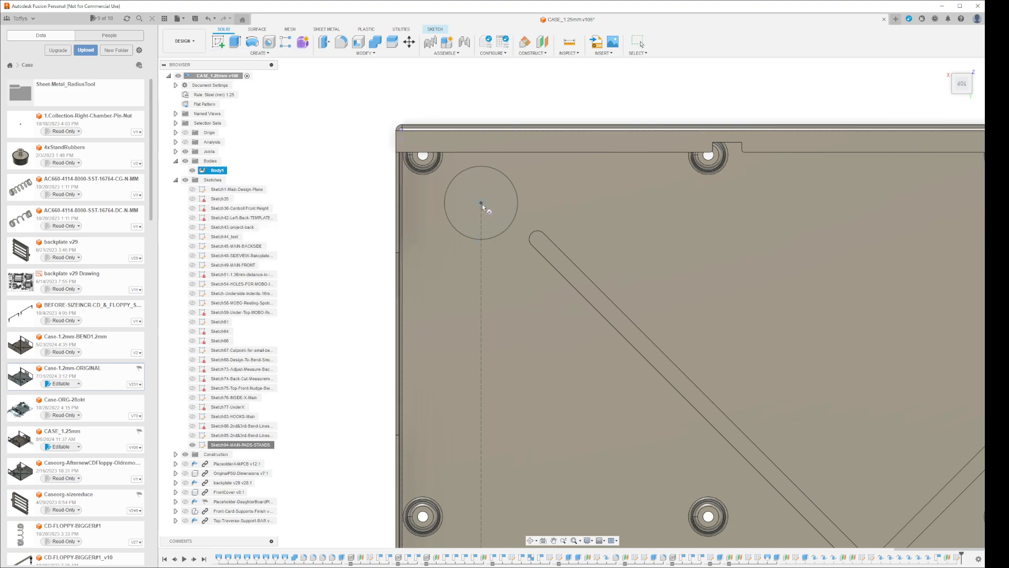
{"action": "left_click", "coordinate": [518, 203]}
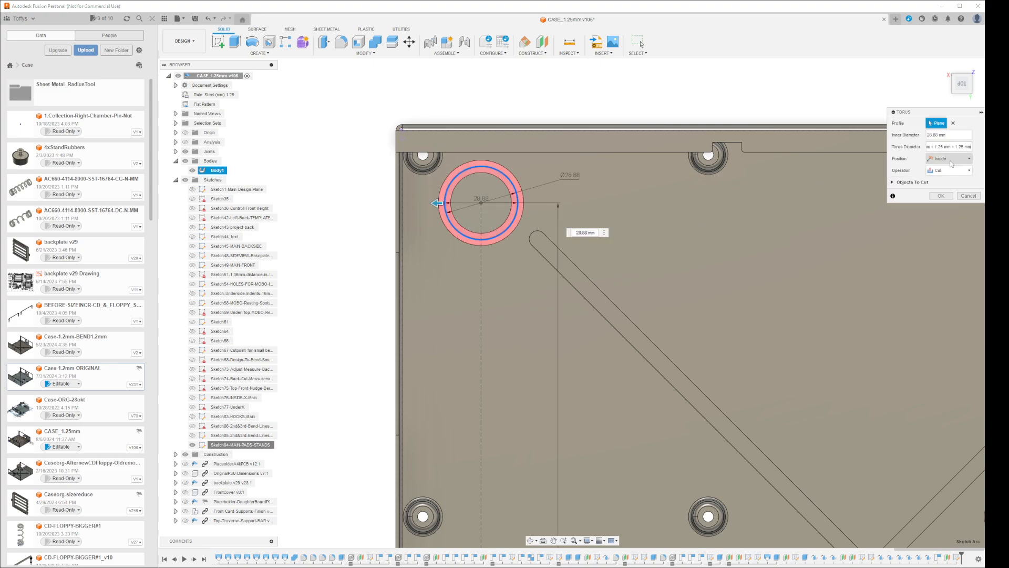
{"action": "left_click", "coordinate": [950, 159]}
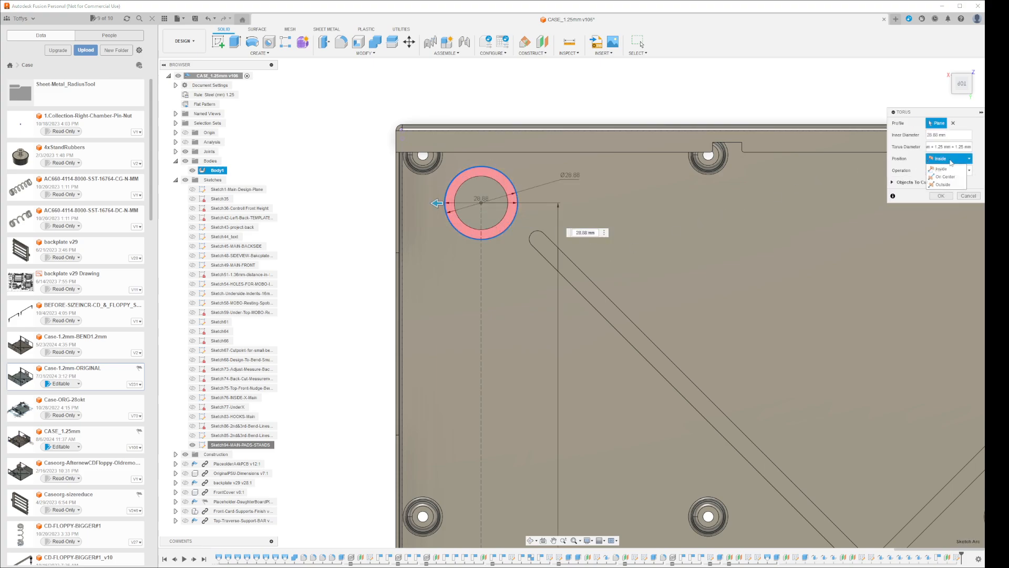
{"action": "left_click", "coordinate": [949, 161]}
{"action": "left_click", "coordinate": [947, 173]}
{"action": "left_click", "coordinate": [949, 181]}
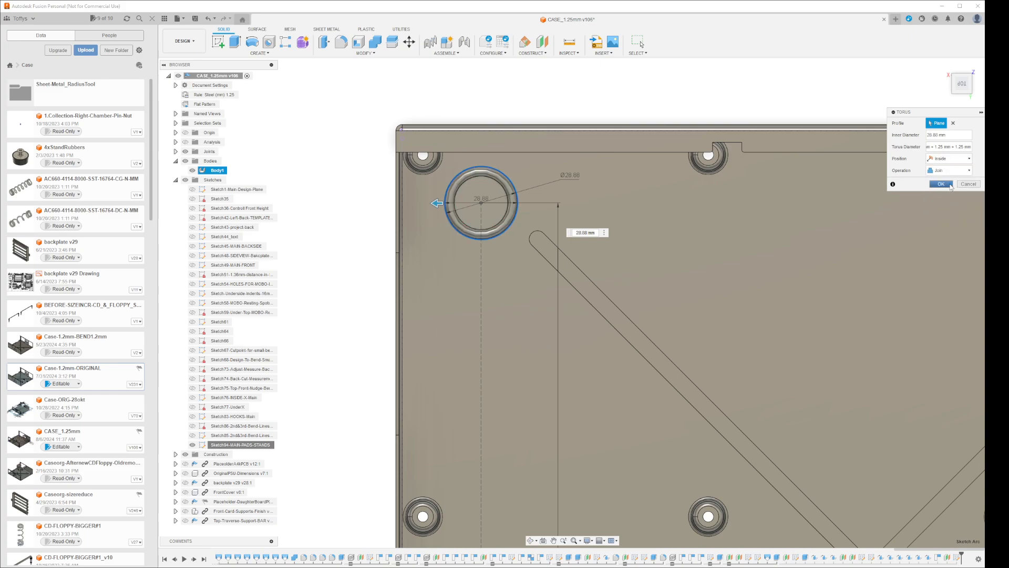
{"action": "left_click", "coordinate": [946, 185]}
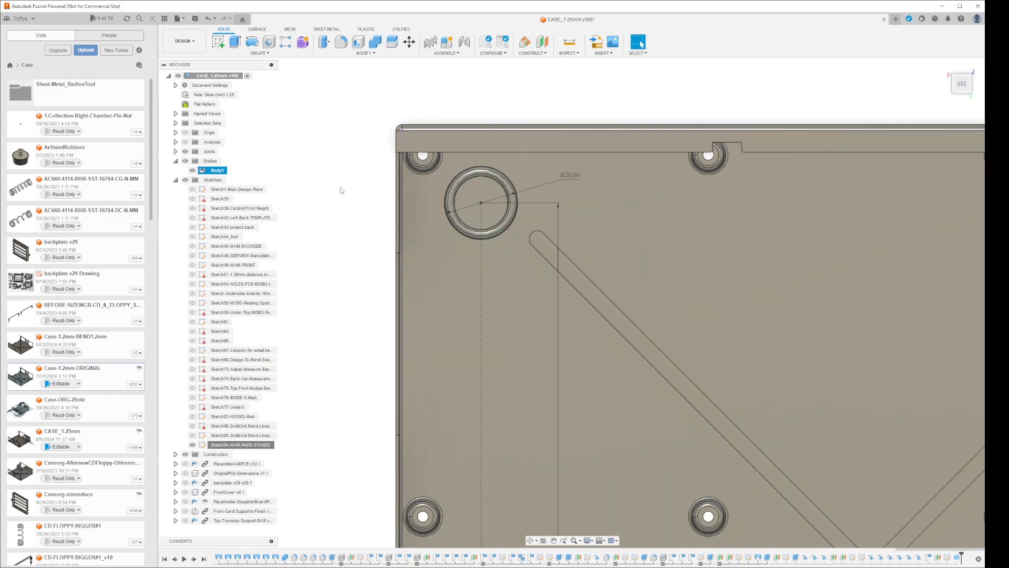
Check the new ring indent in the flat pattern, and reopen the MAIN-PADS-STANDS sketch for editing at the upper-right pad circle
{"action": "double_click", "coordinate": [205, 104]}
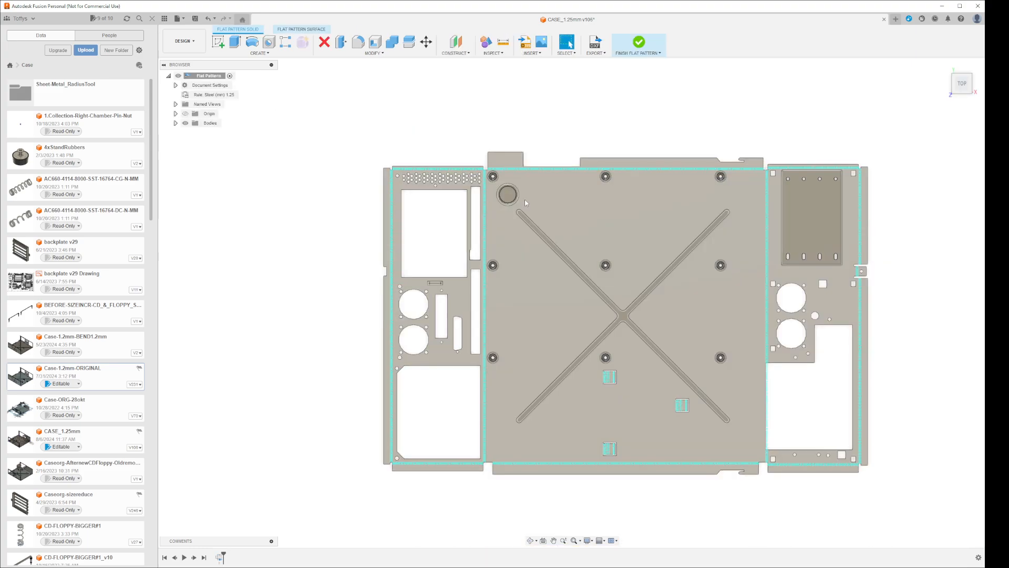
{"action": "left_click", "coordinate": [640, 42]}
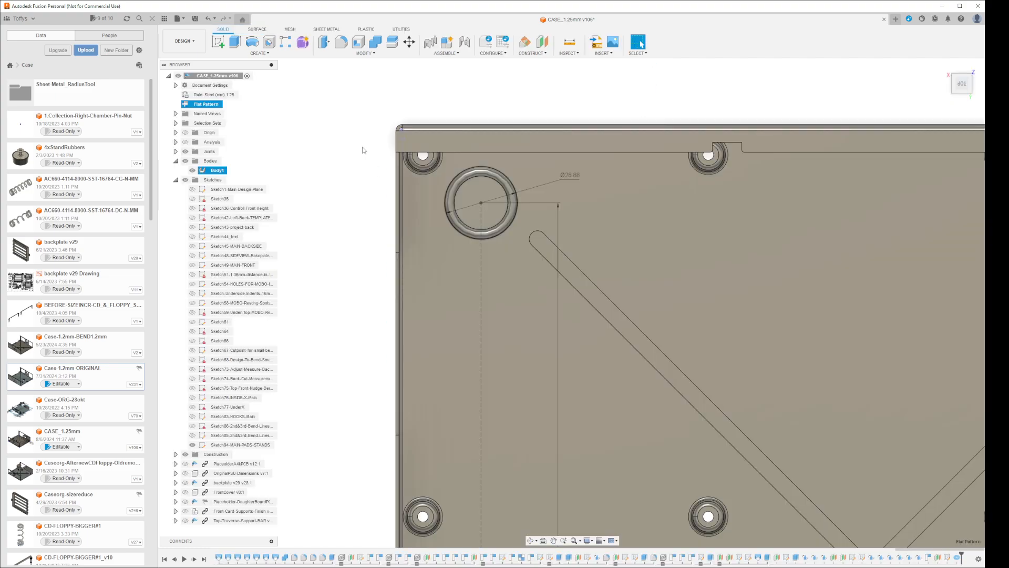
{"action": "left_click", "coordinate": [268, 444]}
{"action": "right_click", "coordinate": [267, 444]}
{"action": "left_click", "coordinate": [294, 310]}
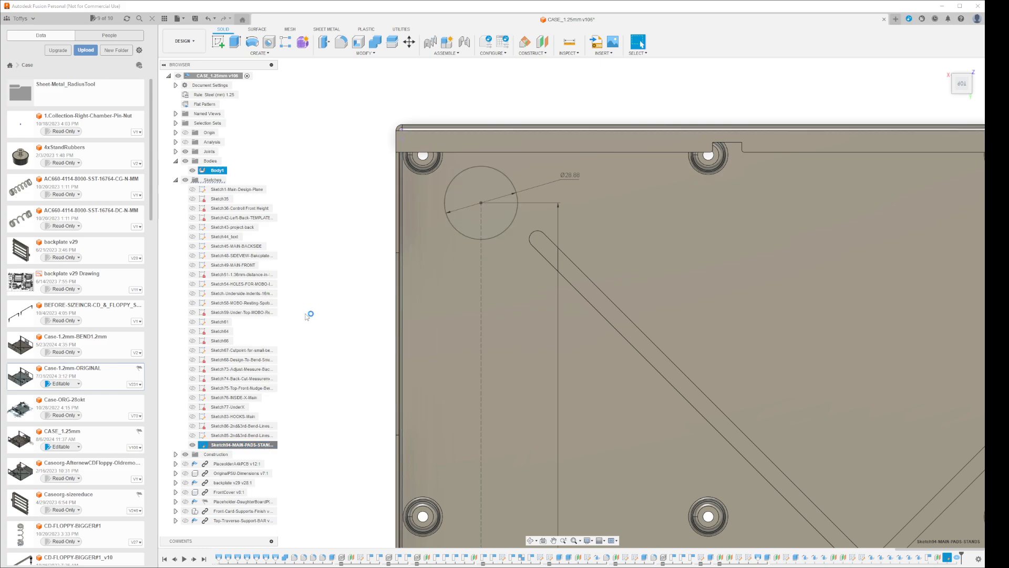
{"action": "scroll", "coordinate": [522, 315], "scroll_direction": "down", "scroll_amount": 3}
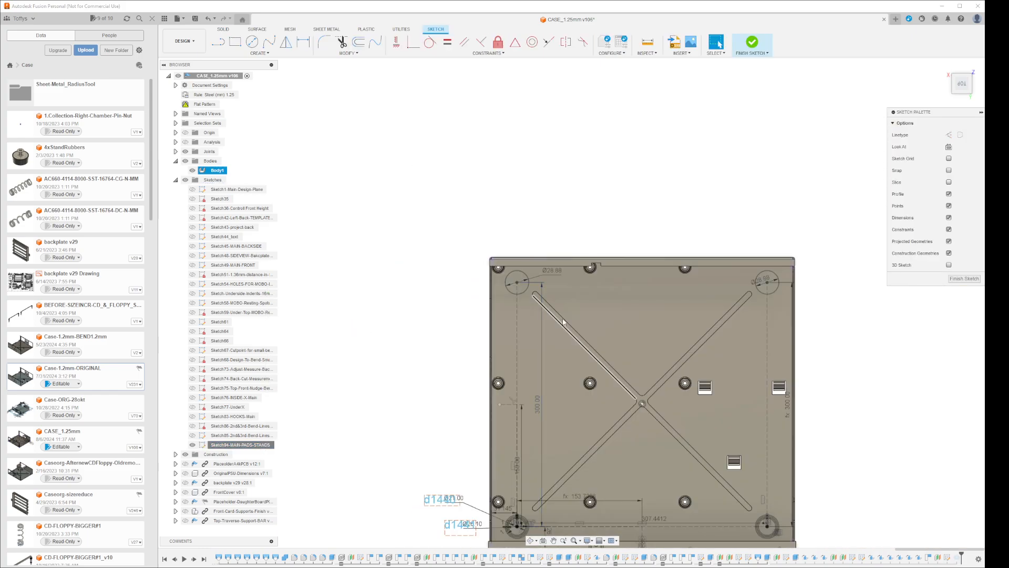
{"action": "scroll", "coordinate": [784, 289], "scroll_direction": "up", "scroll_amount": 8}
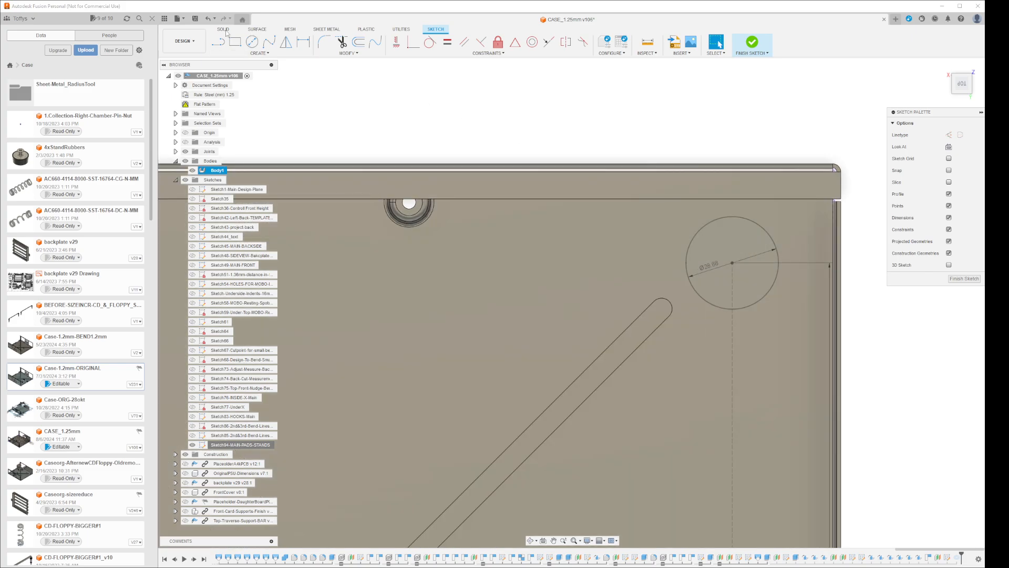
Create a joined torus on the floor's upper-right pad circle, positioned Inside, with the copied diameter expression ending in 1.25 mm + 1.25 mm
{"action": "left_click", "coordinate": [224, 29]}
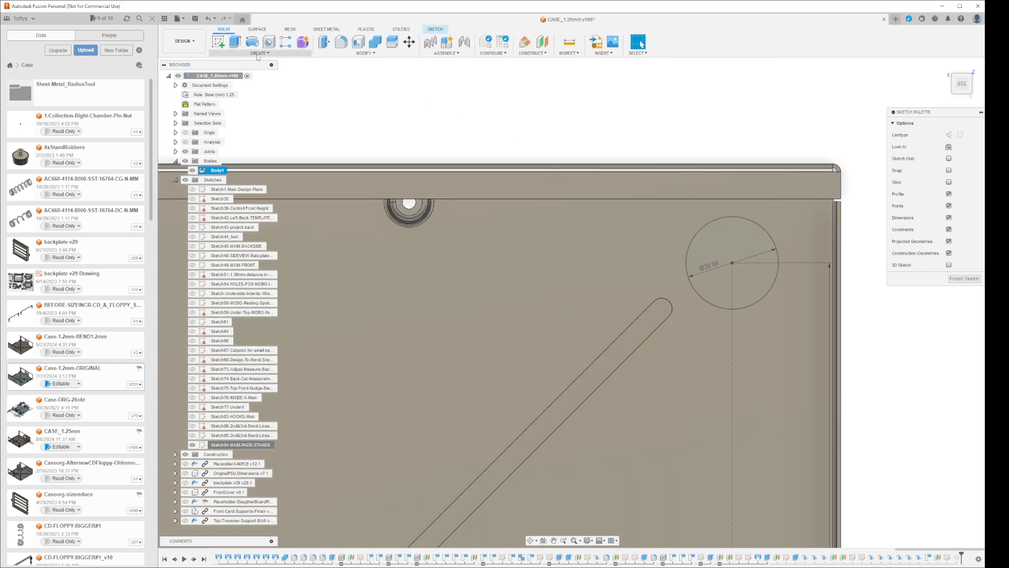
{"action": "left_click", "coordinate": [258, 53]}
{"action": "left_click", "coordinate": [253, 191]}
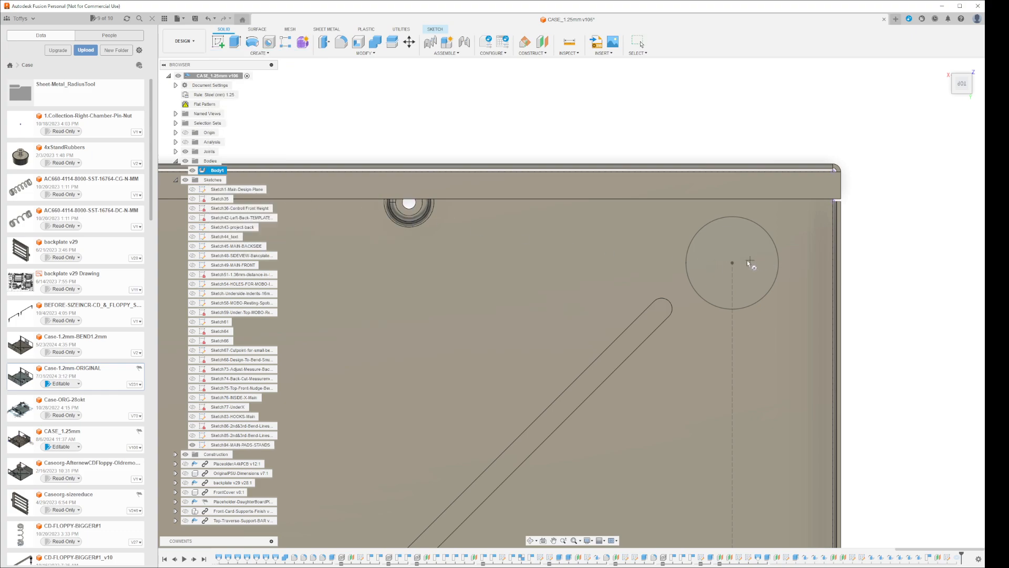
{"action": "left_click", "coordinate": [779, 253]}
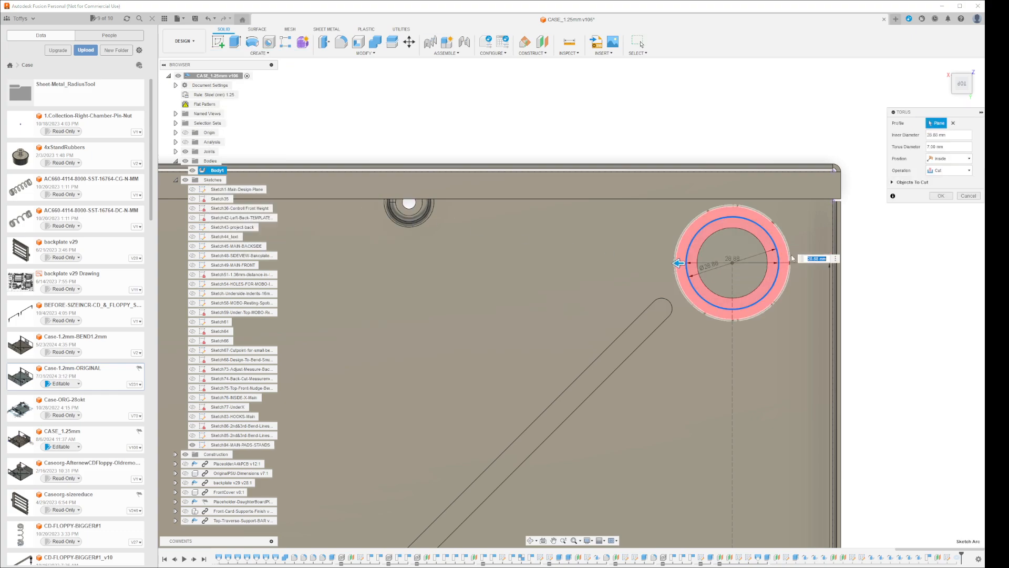
{"action": "left_click", "coordinate": [939, 147]}
{"action": "key", "text": "ctrl+v"}
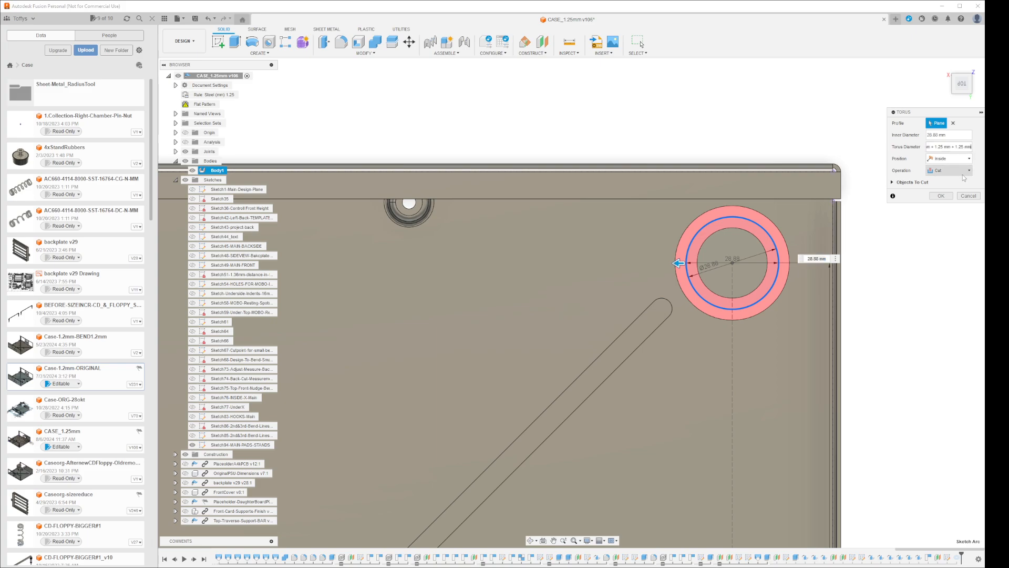
{"action": "left_click", "coordinate": [947, 171]}
{"action": "left_click", "coordinate": [939, 181]}
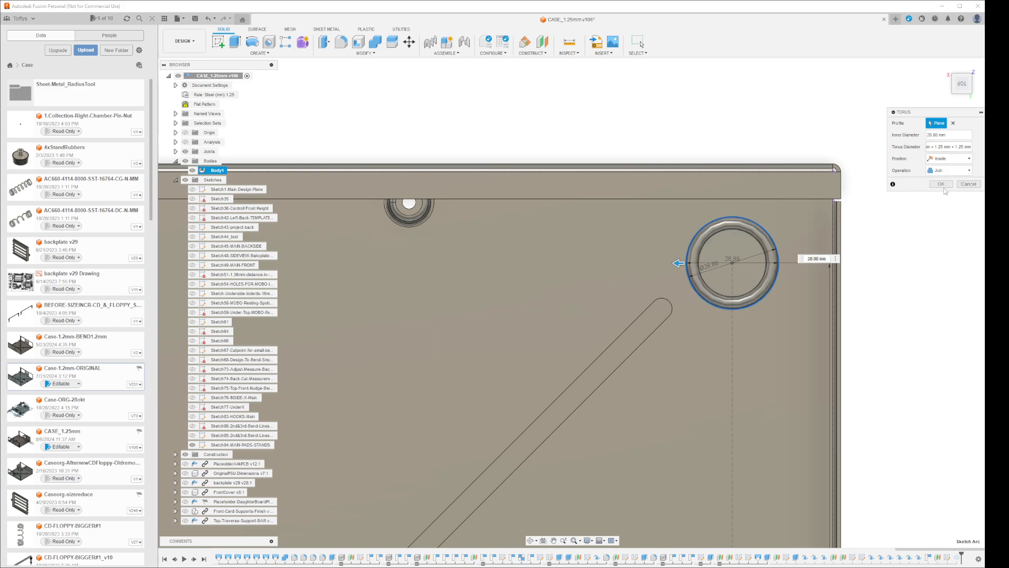
{"action": "left_click", "coordinate": [941, 184]}
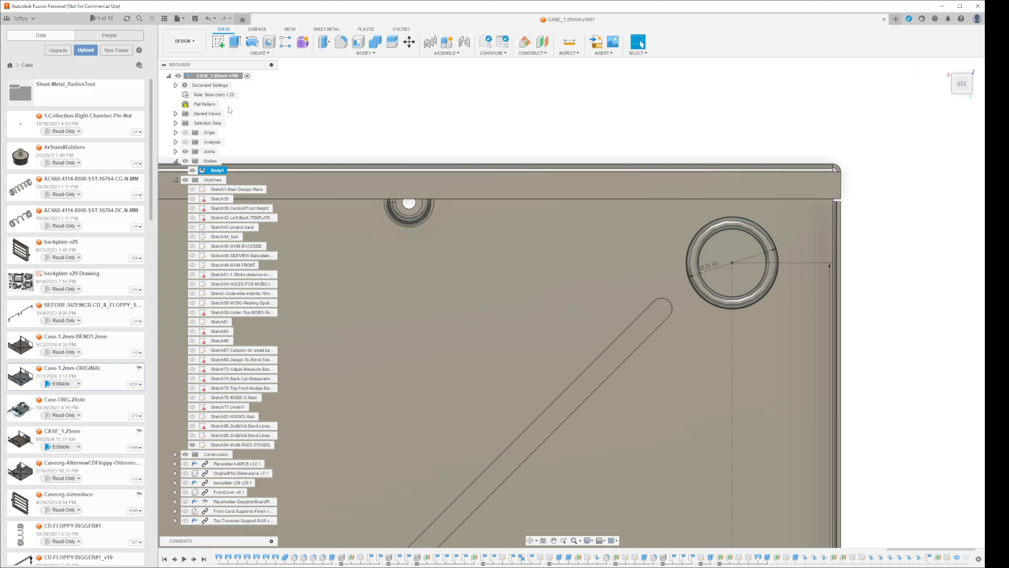
Activate the flat pattern, examine the second ring indent on the unfolded floor, and finish the flat pattern
{"action": "right_click", "coordinate": [213, 105]}
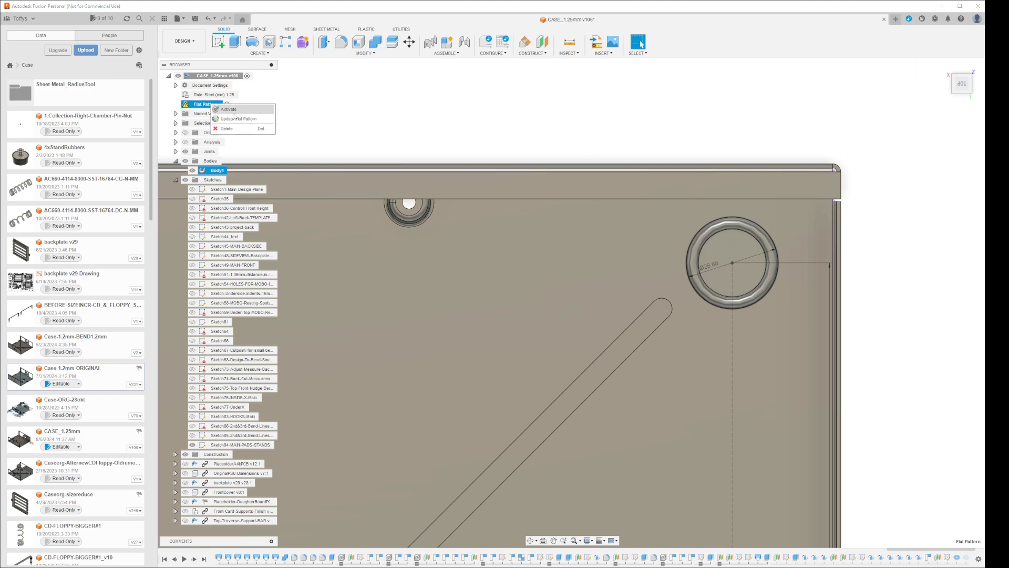
{"action": "left_click", "coordinate": [234, 110]}
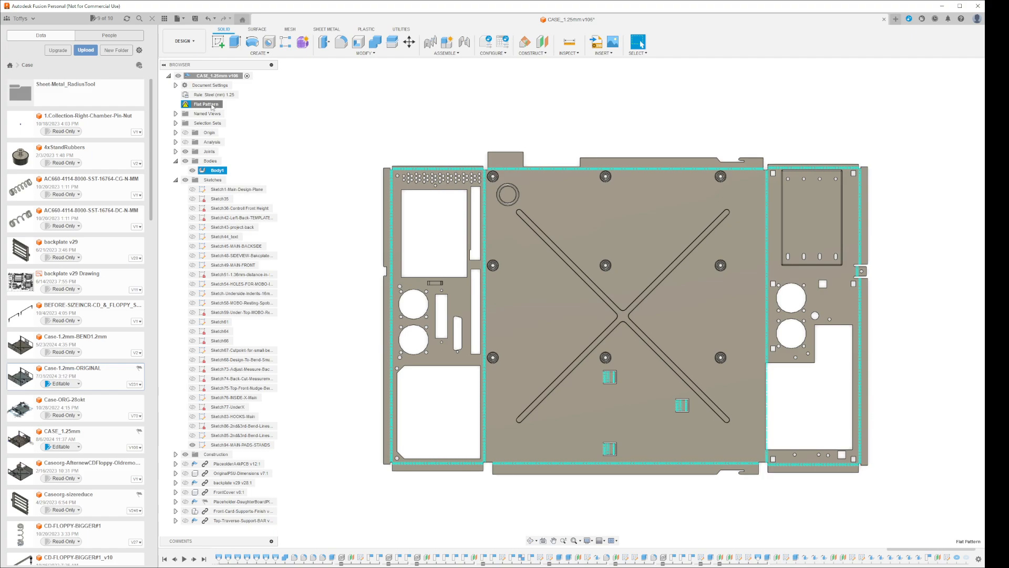
{"action": "mouse_move", "coordinate": [212, 104]}
{"action": "right_mouse_down"}
{"action": "mouse_move", "coordinate": [226, 111]}
{"action": "mouse_move", "coordinate": [266, 191]}
{"action": "right_mouse_up"}
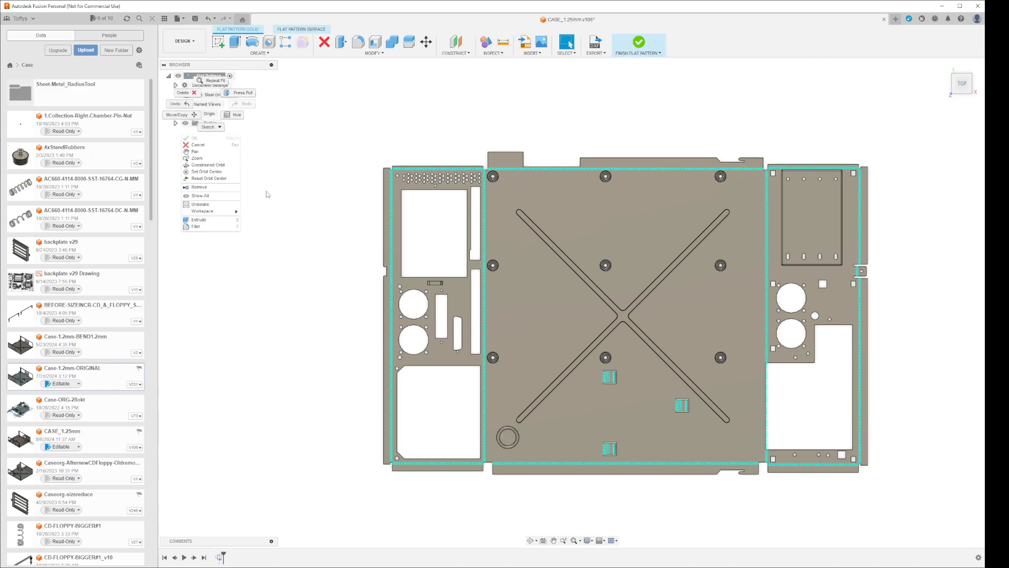
{"action": "left_click", "coordinate": [481, 368]}
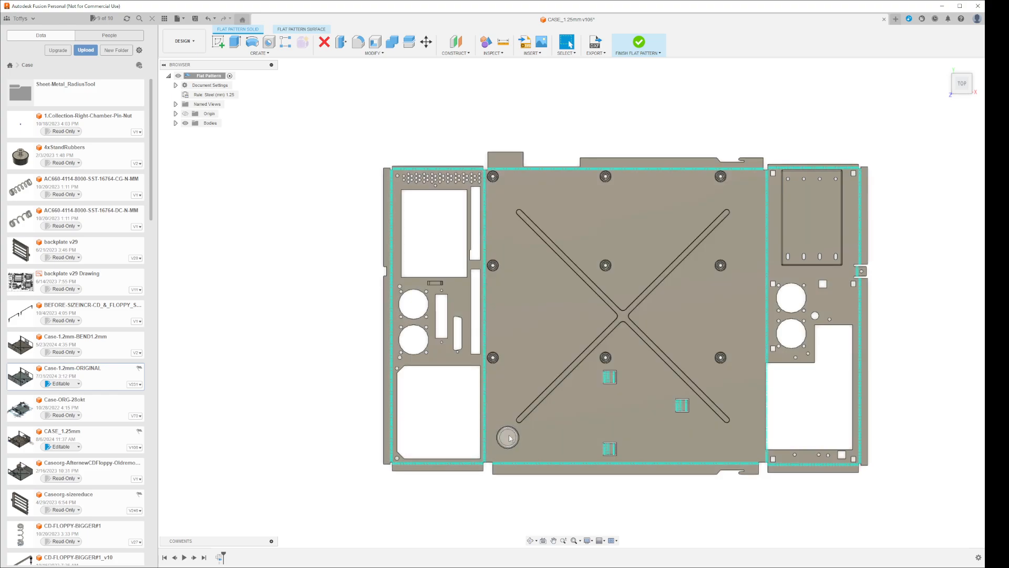
{"action": "left_click", "coordinate": [638, 43]}
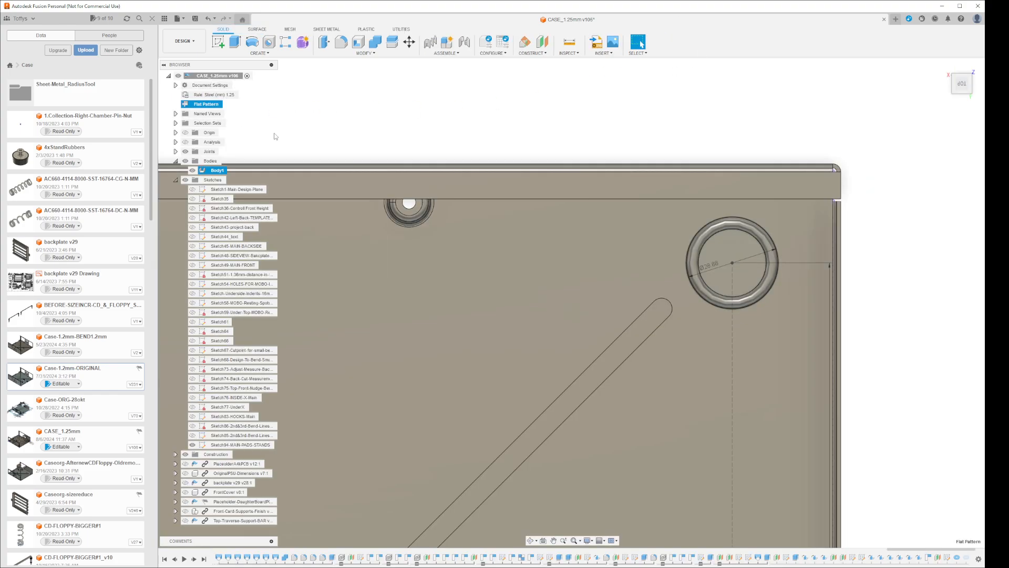
Roll the timeline history marker forward to the last torus feature
{"action": "right_click", "coordinate": [215, 107]}
{"action": "left_click", "coordinate": [317, 112]}
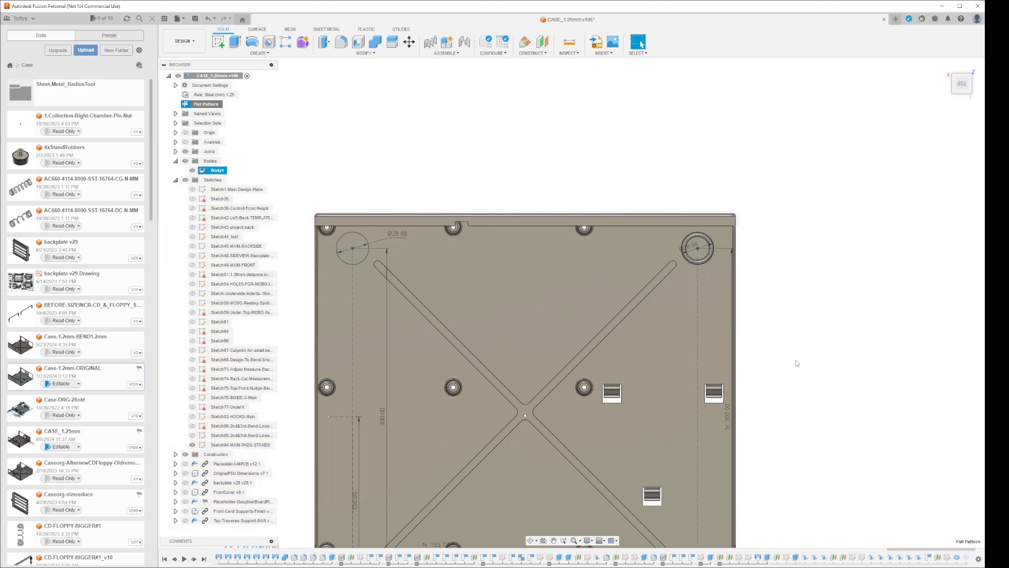
{"action": "right_click", "coordinate": [966, 557]}
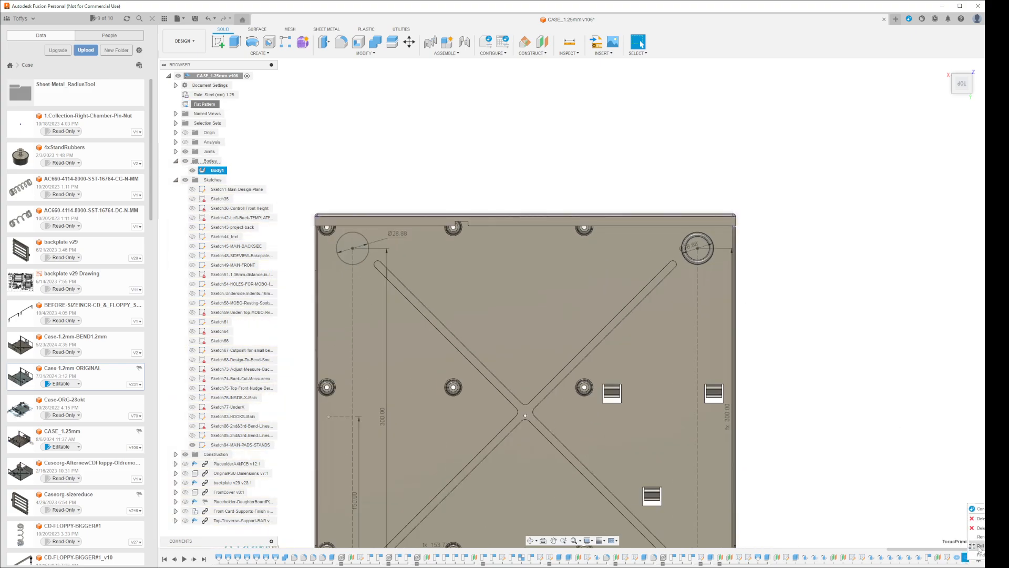
{"action": "left_click", "coordinate": [978, 546]}
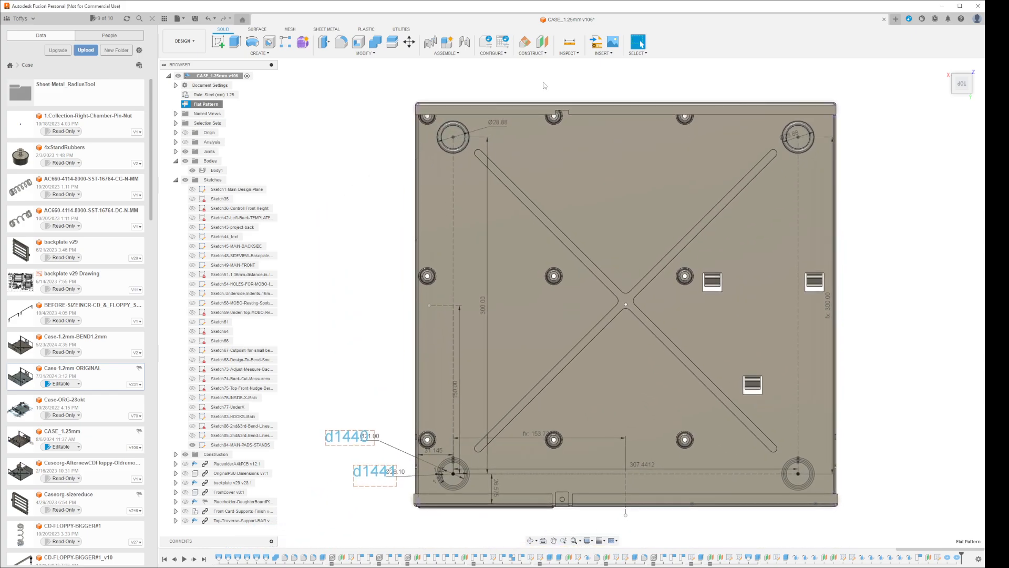
Activate the flat pattern with both upper pad torus features included, examine their ring indents, and finish it
{"action": "left_click", "coordinate": [571, 304]}
{"action": "left_click", "coordinate": [389, 209]}
{"action": "double_click", "coordinate": [213, 104]}
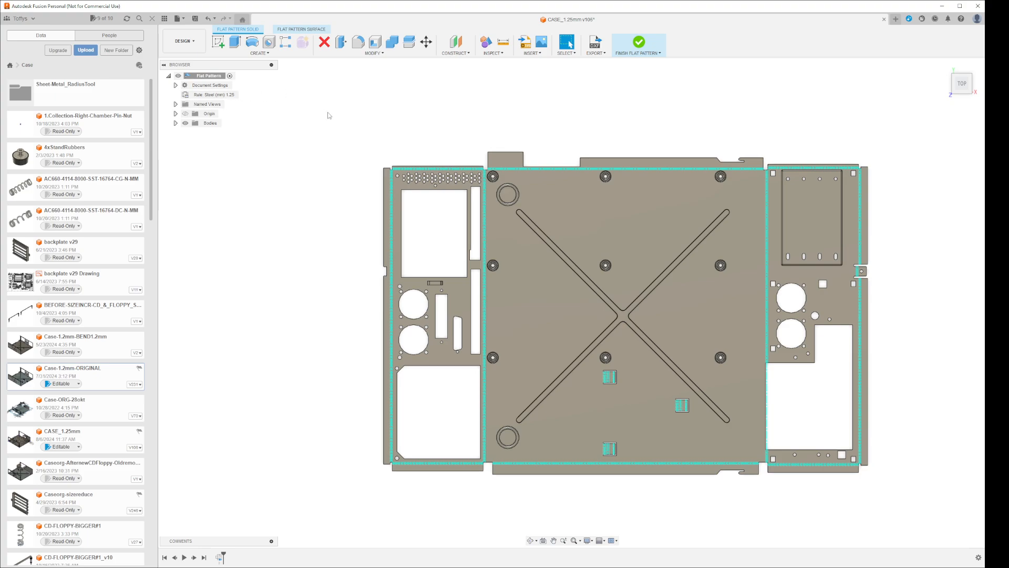
{"action": "left_click", "coordinate": [630, 49]}
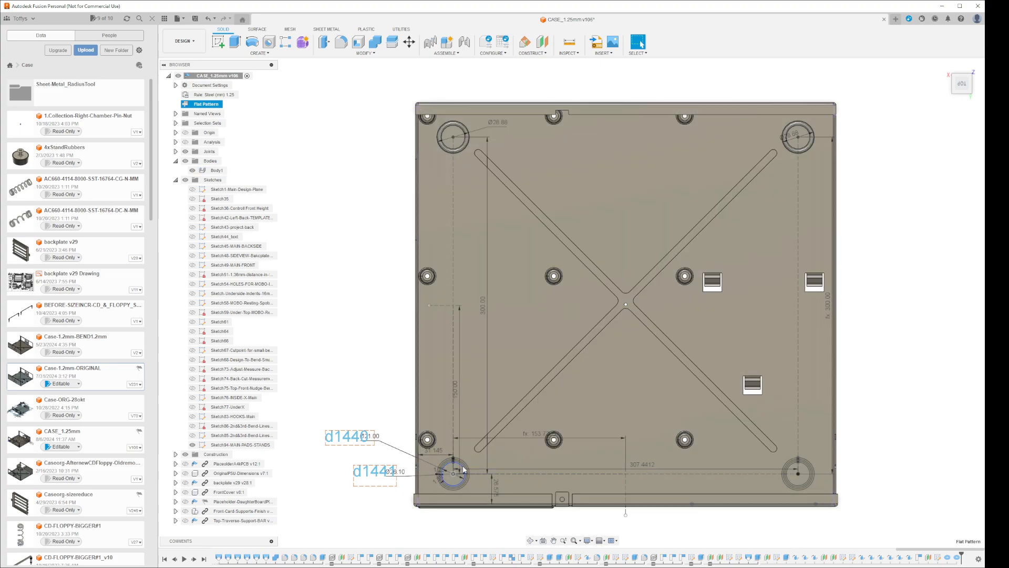
Open the MAIN-PADS-STANDS sketch for editing
{"action": "scroll", "coordinate": [454, 483], "scroll_direction": "up", "scroll_amount": 5}
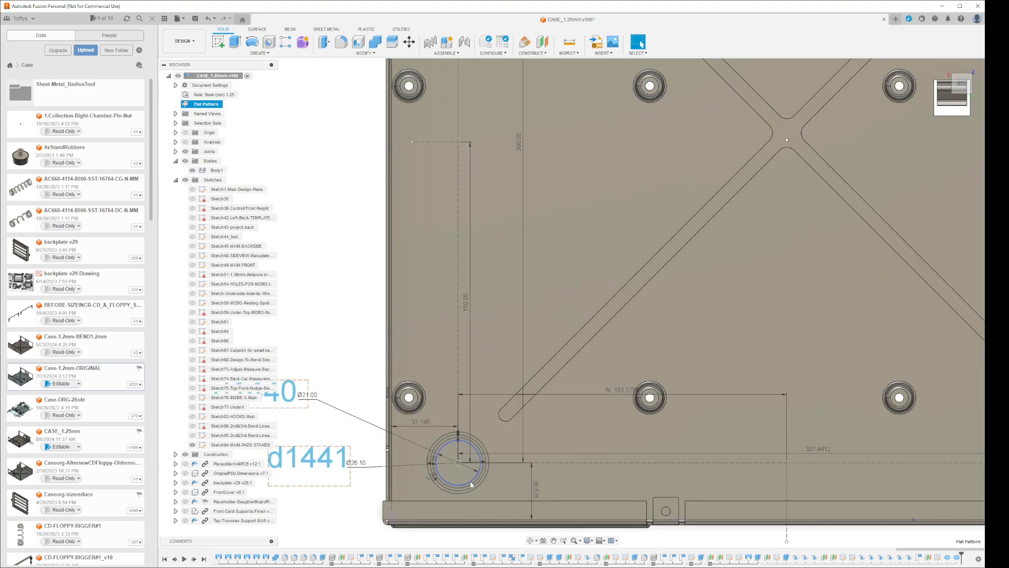
{"action": "right_click", "coordinate": [469, 481]}
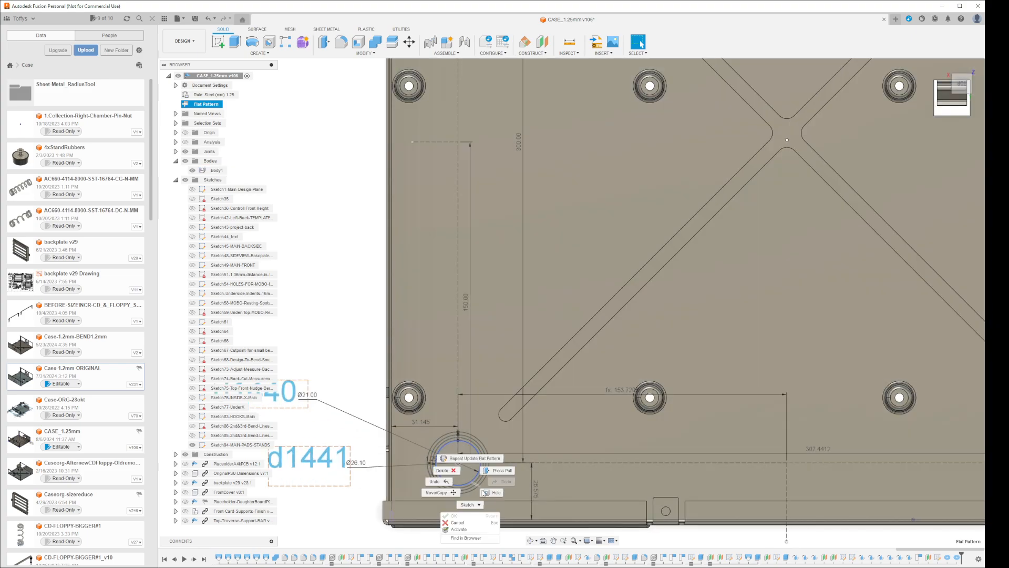
{"action": "left_click", "coordinate": [472, 523]}
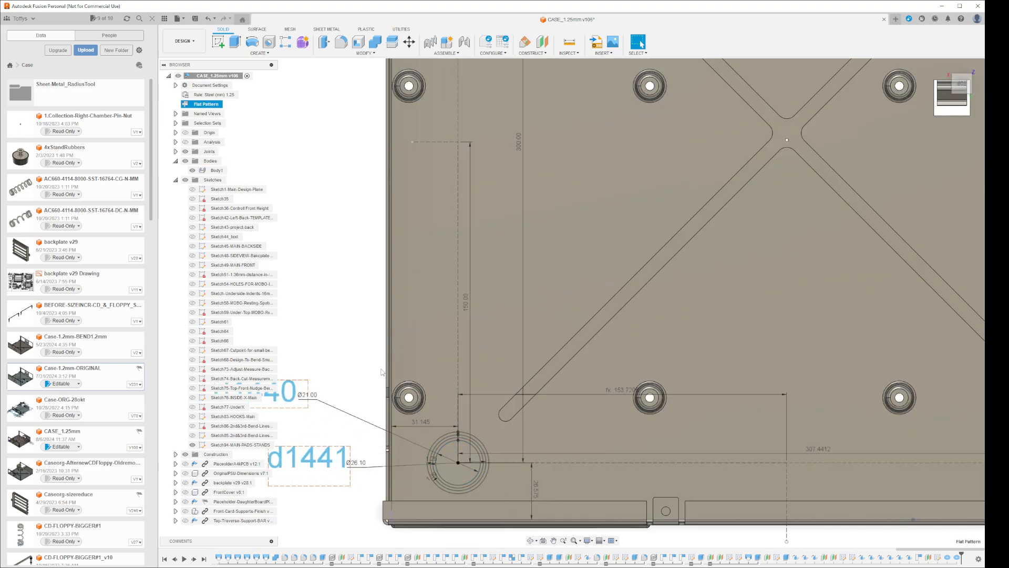
{"action": "right_click", "coordinate": [253, 446]}
{"action": "left_click", "coordinate": [252, 448]}
{"action": "right_click", "coordinate": [253, 448]}
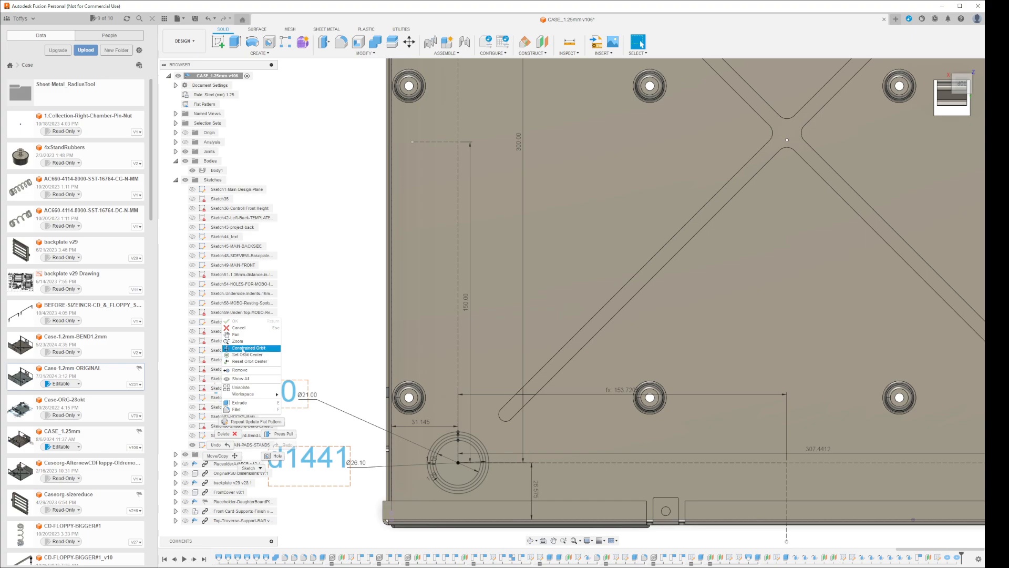
{"action": "left_click", "coordinate": [333, 357]}
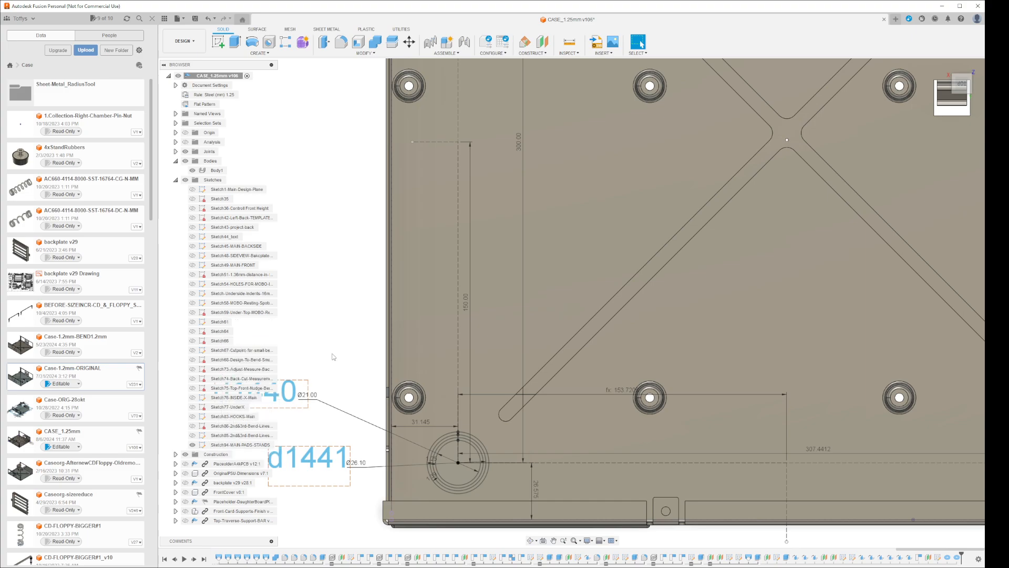
{"action": "left_click", "coordinate": [237, 445]}
{"action": "right_click", "coordinate": [233, 446]}
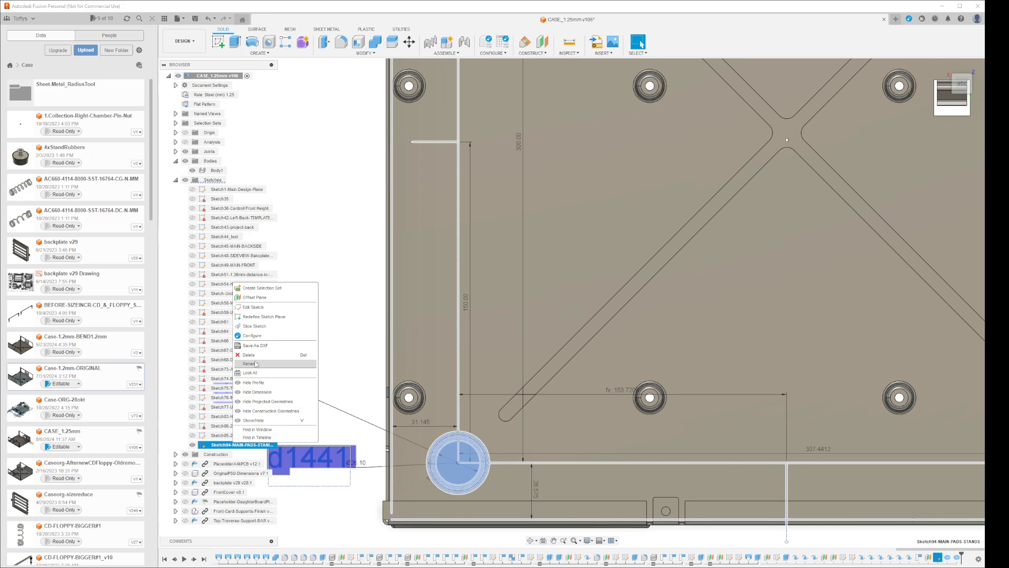
{"action": "left_click", "coordinate": [258, 308]}
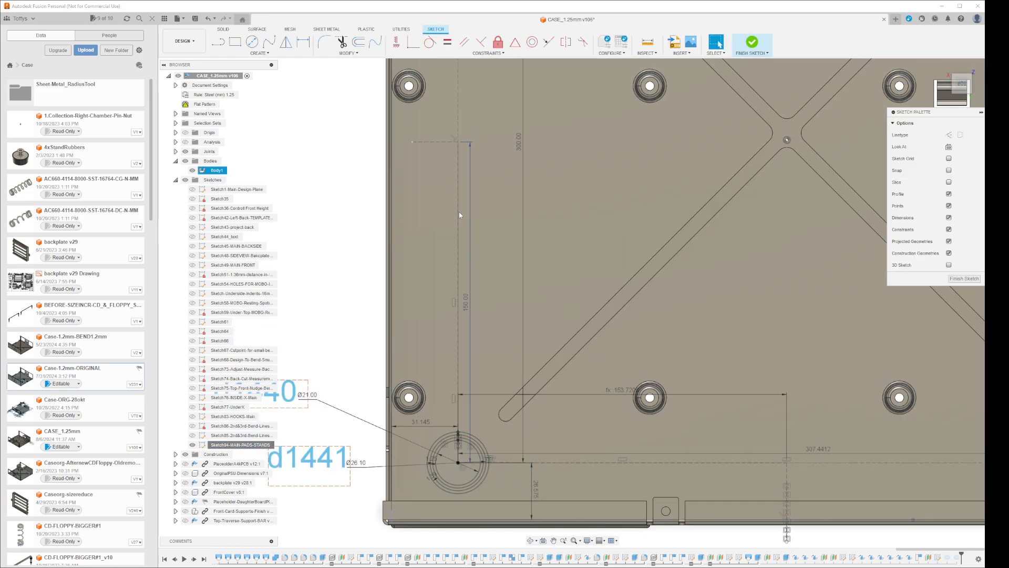
Create a joined torus on the floor's lower-left pad circle, positioned Inside, with the copied torus diameter expression ending in 1.25 mm + 1.25 mm
{"action": "left_click", "coordinate": [224, 29]}
{"action": "left_click", "coordinate": [260, 53]}
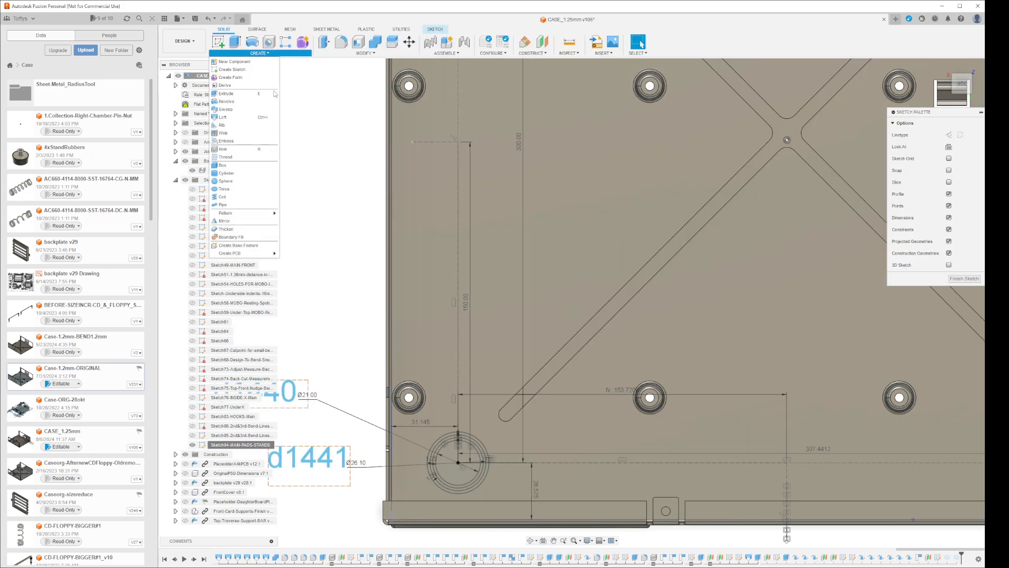
{"action": "left_click", "coordinate": [225, 189]}
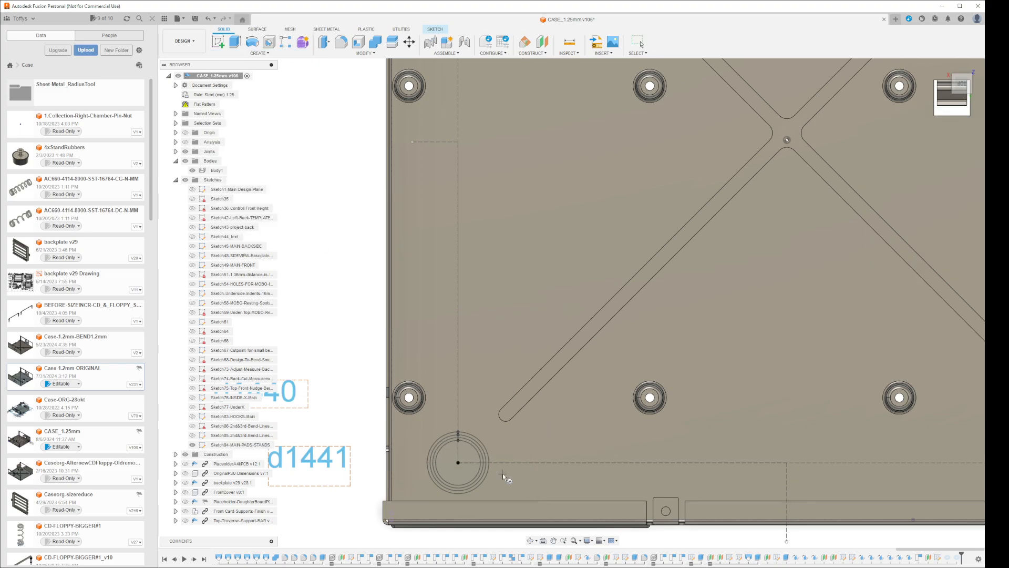
{"action": "left_click", "coordinate": [458, 463]}
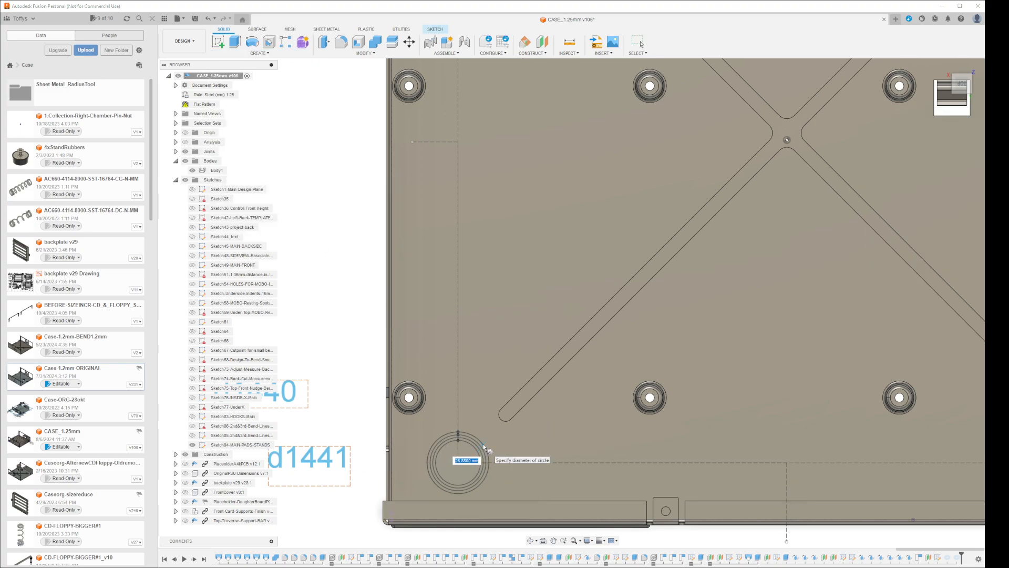
{"action": "left_click", "coordinate": [484, 448]}
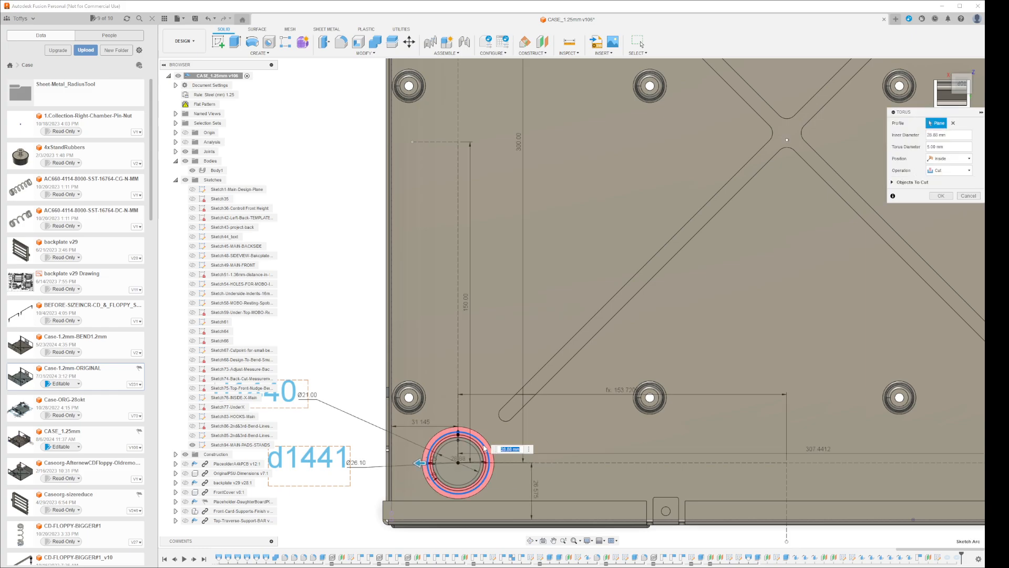
{"action": "key", "text": "Tab"}
{"action": "type", "text": "1.25 mm + 1.25 mm + 1.25 mm"}
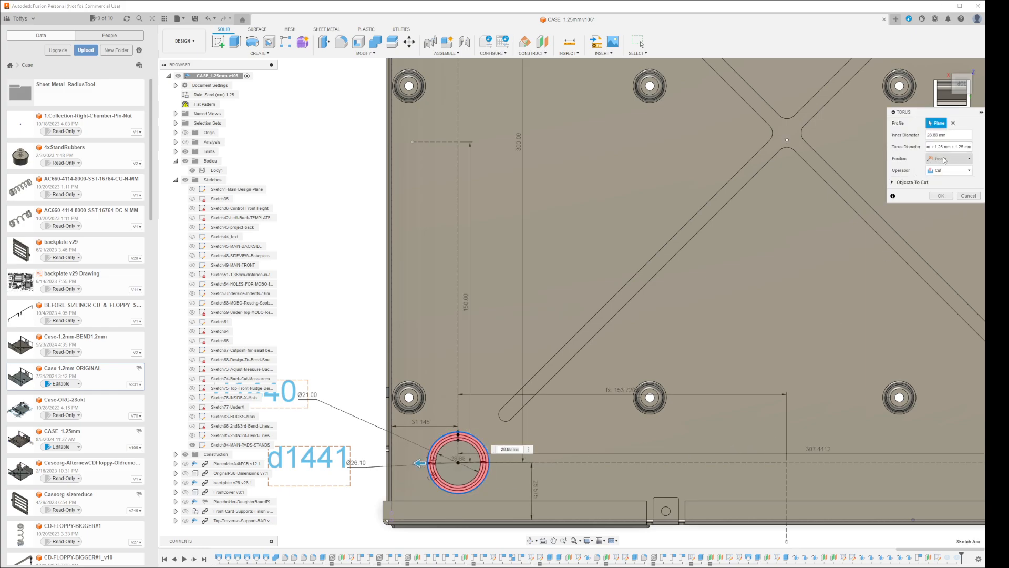
{"action": "left_click", "coordinate": [948, 171]}
{"action": "left_click", "coordinate": [939, 181]}
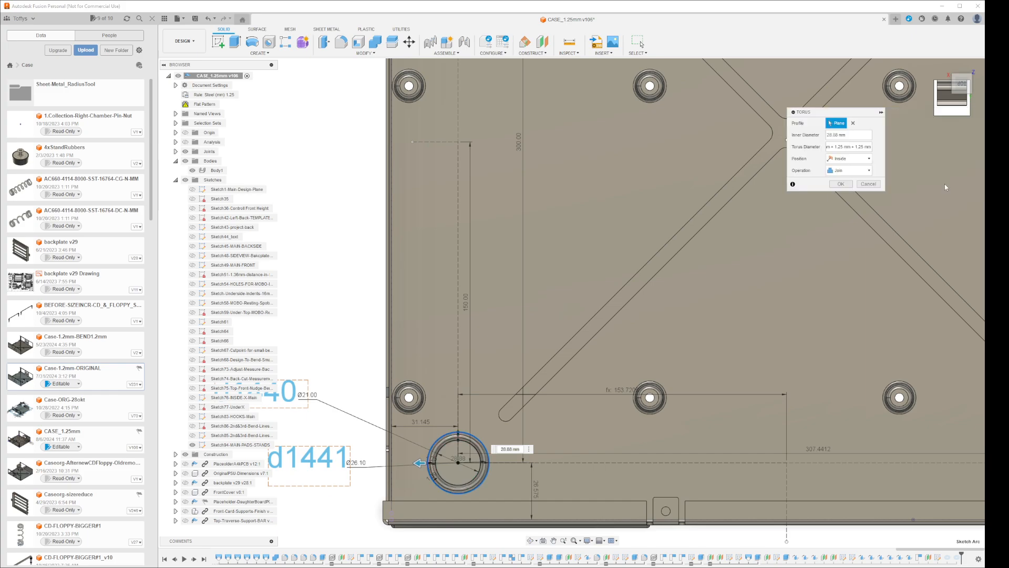
{"action": "key", "text": "Return"}
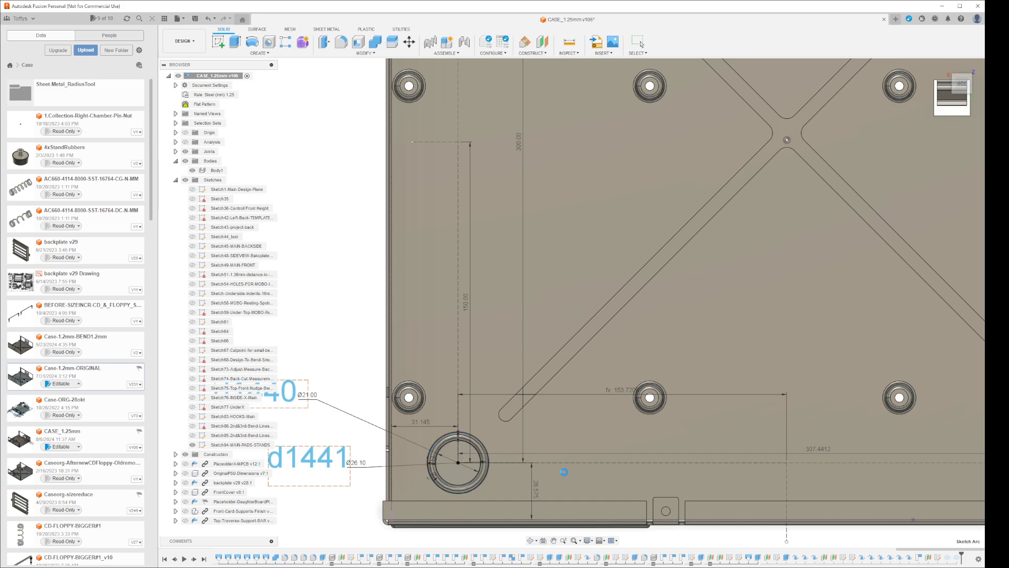
Update and activate the flat pattern, examine the lower-left pad's ring indent on the unfolded floor, and finish the flat pattern
{"action": "scroll", "coordinate": [563, 472], "scroll_direction": "down", "scroll_amount": 3}
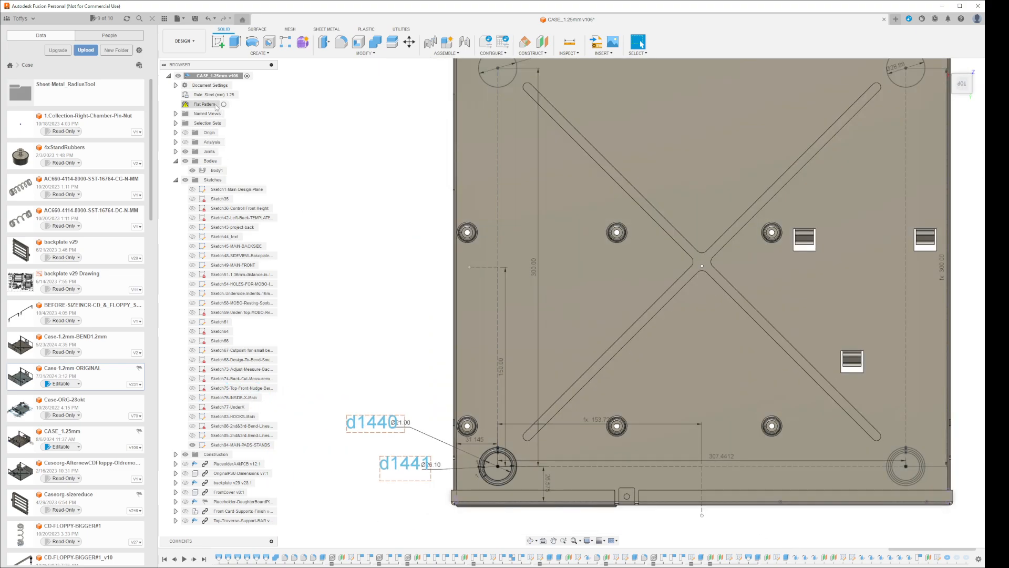
{"action": "right_click", "coordinate": [216, 105]}
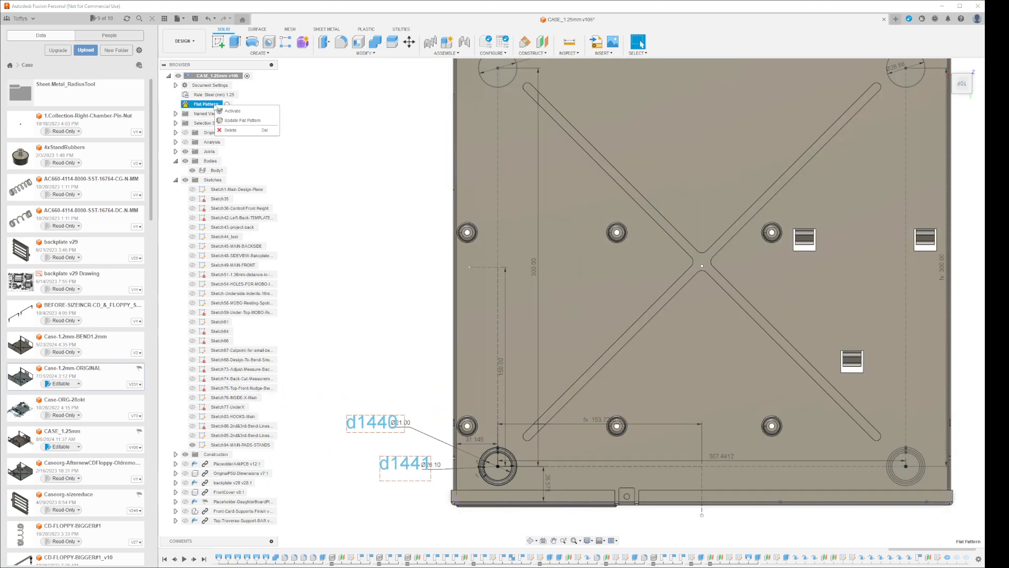
{"action": "left_click", "coordinate": [232, 112]}
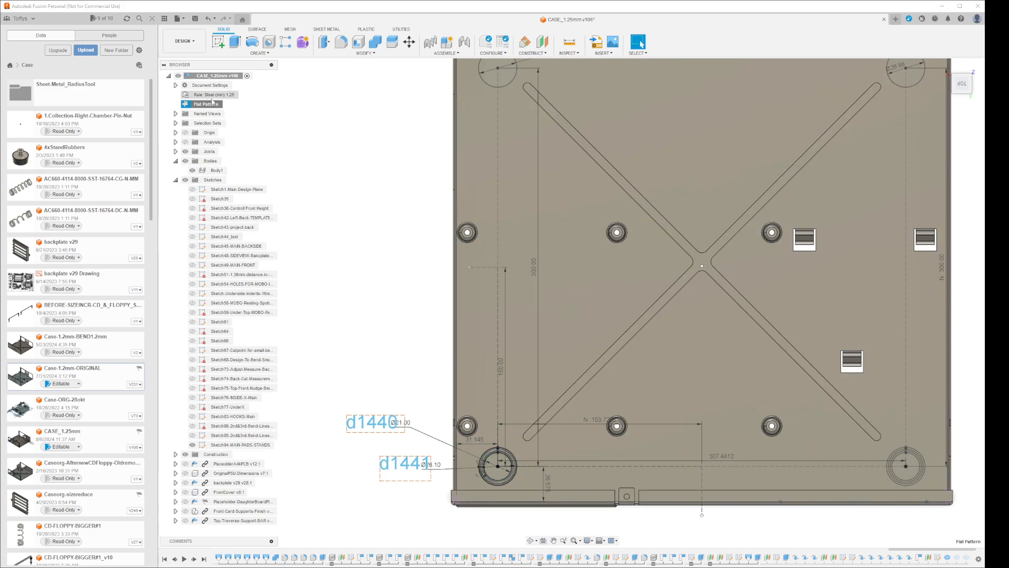
{"action": "right_click", "coordinate": [208, 104]}
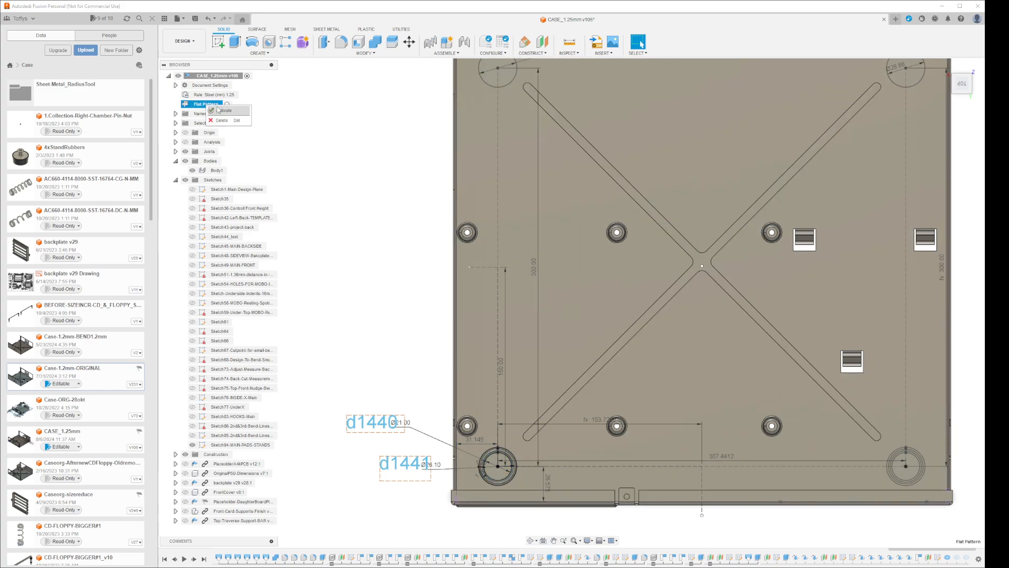
{"action": "left_click", "coordinate": [218, 110]}
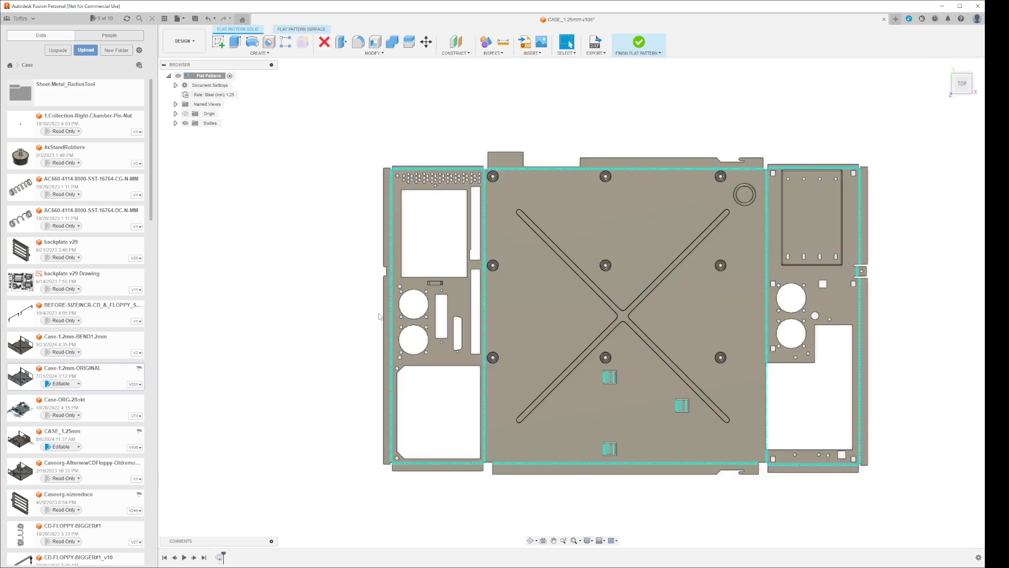
{"action": "left_click", "coordinate": [639, 45]}
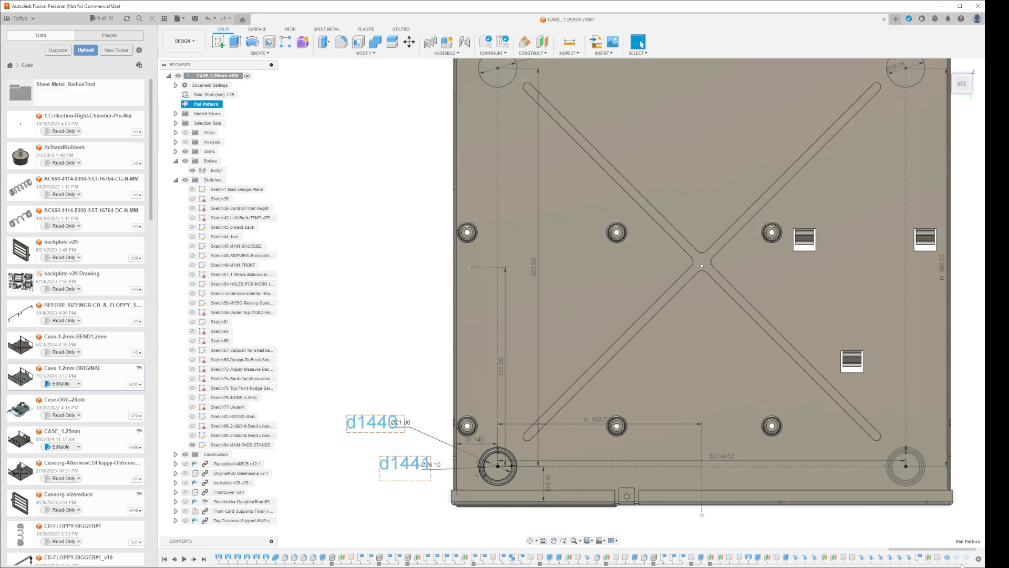
Roll the timeline history marker forward to the last torus feature, then update and activate the flat pattern with all three rings
{"action": "right_click", "coordinate": [967, 559]}
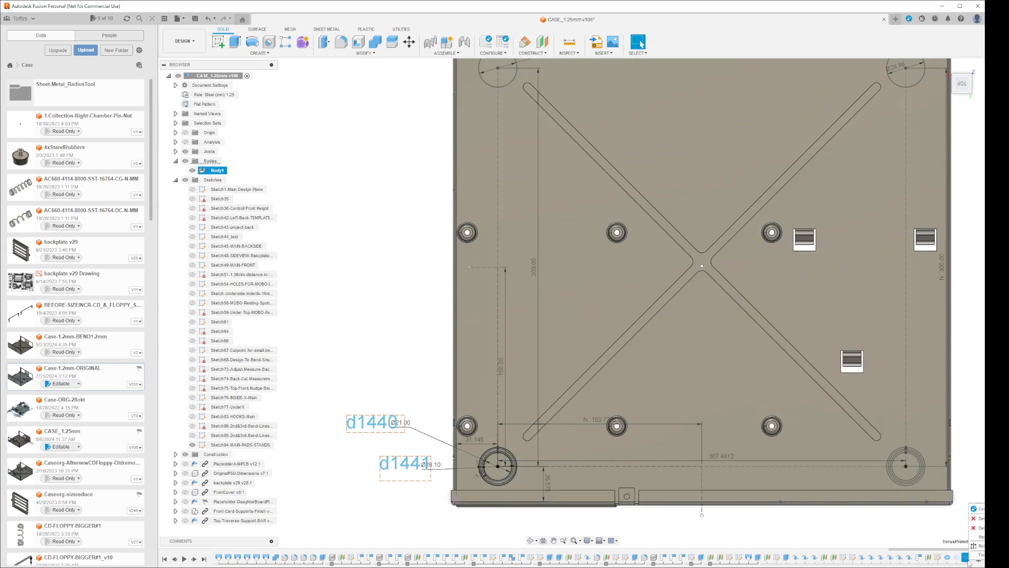
{"action": "left_click", "coordinate": [978, 546]}
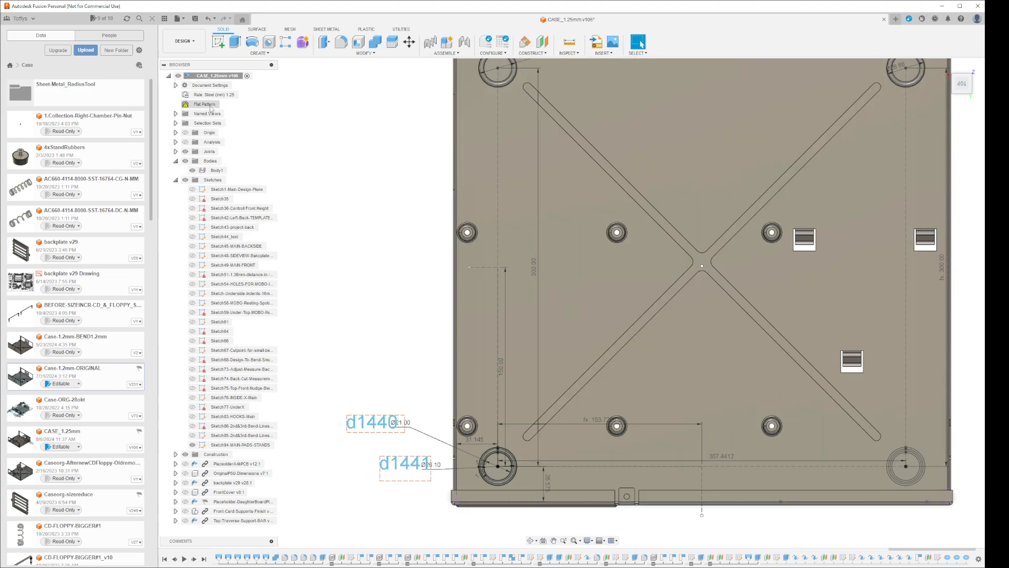
{"action": "right_click", "coordinate": [210, 106]}
{"action": "left_click", "coordinate": [230, 121]}
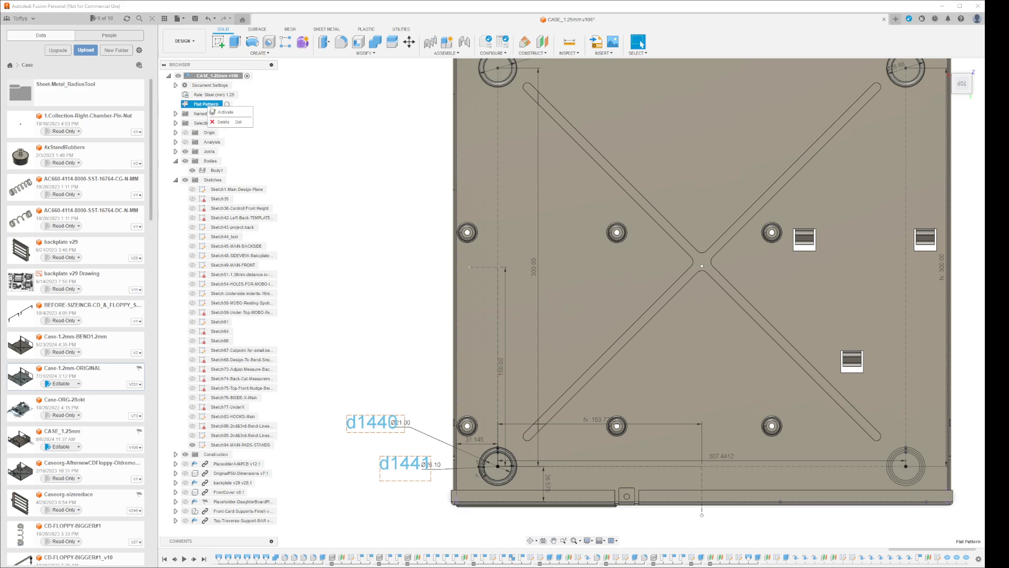
{"action": "double_click", "coordinate": [206, 104]}
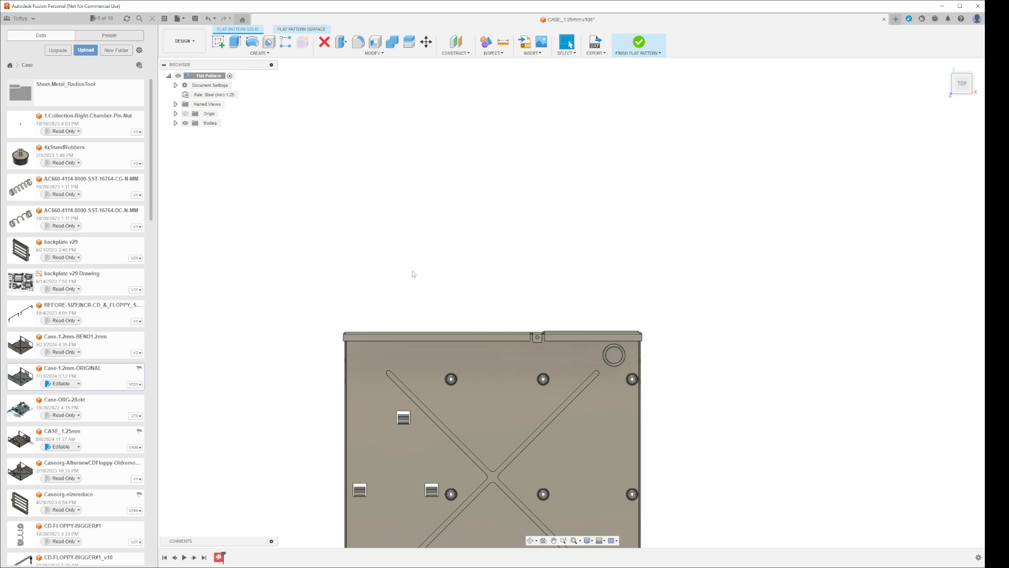
{"action": "middle_click_drag", "start_coordinate": [426, 316], "coordinate": [495, 141]}
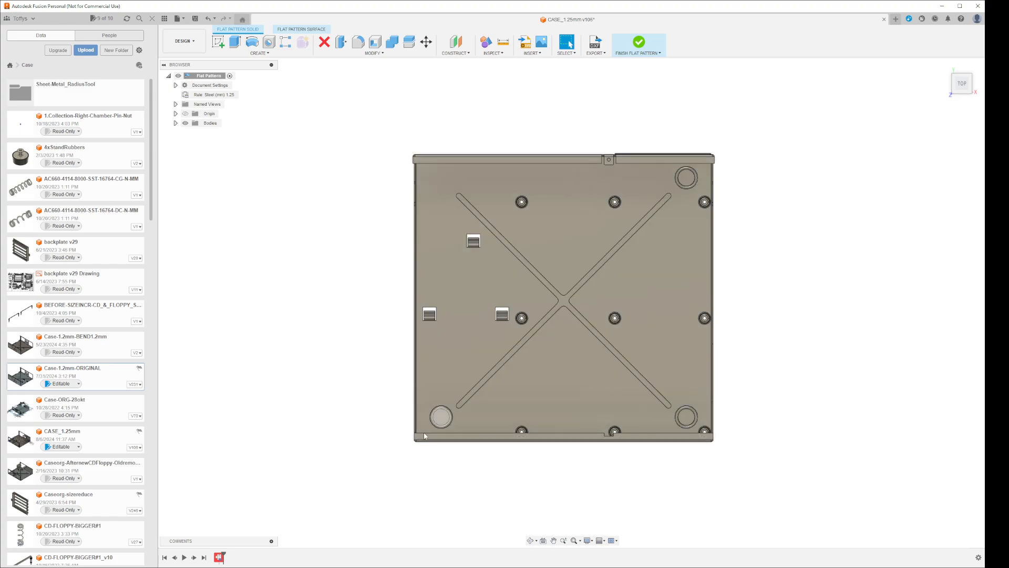
Review the compute error details of the flat pattern's alignment feature, close them, and finish the flat pattern
{"action": "right_click", "coordinate": [219, 556]}
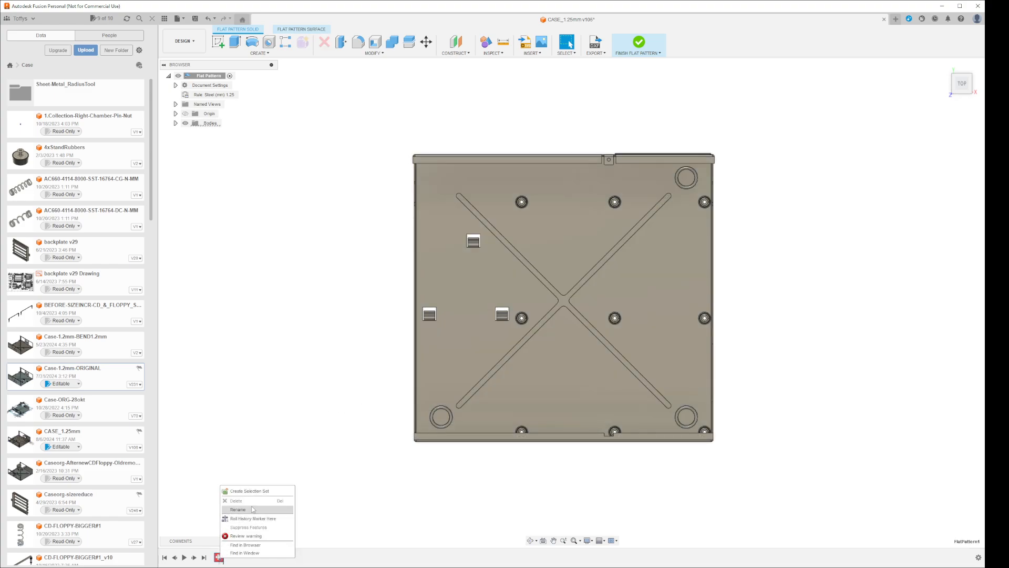
{"action": "left_click", "coordinate": [252, 536]}
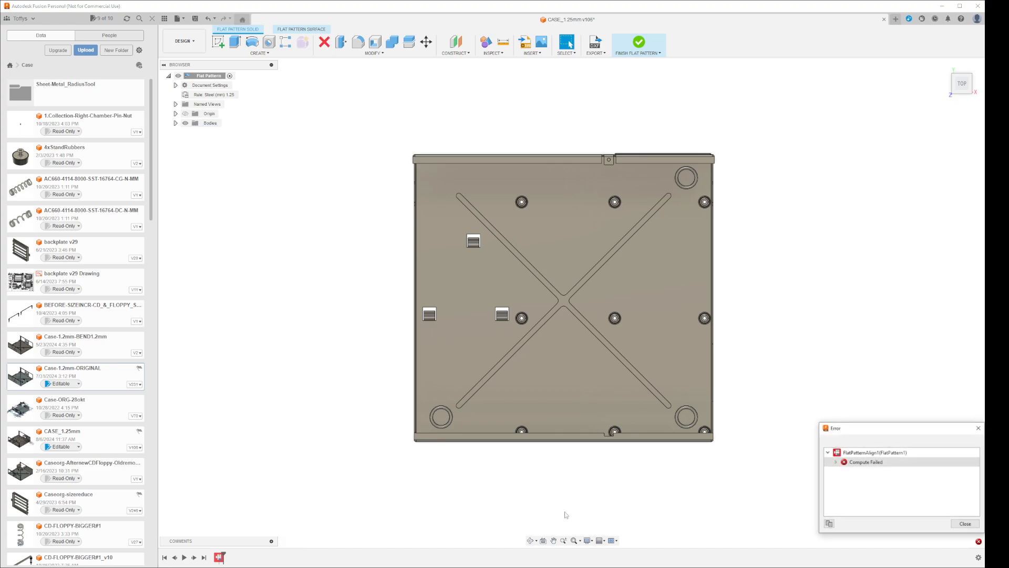
{"action": "left_click", "coordinate": [836, 462]}
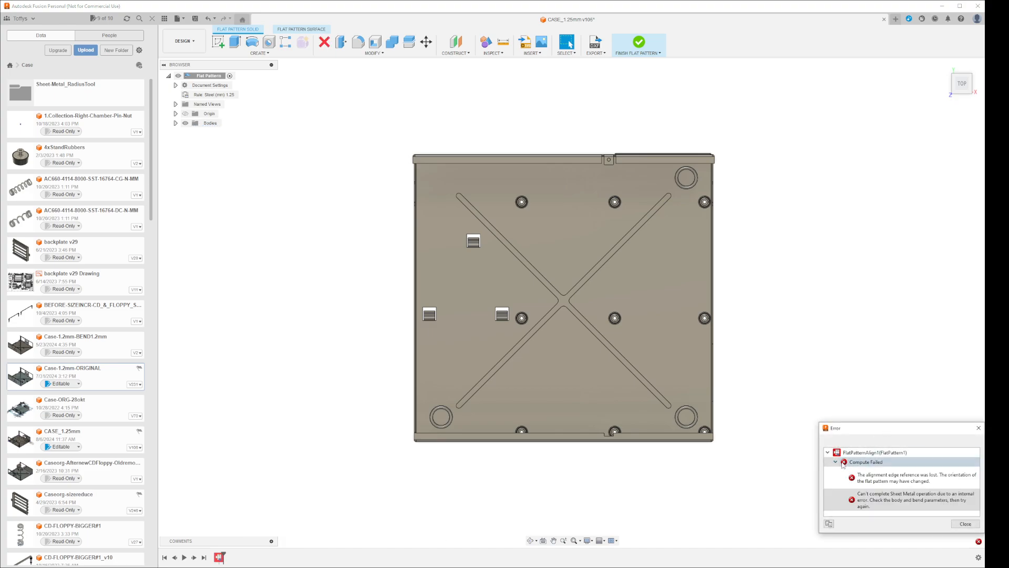
{"action": "left_click", "coordinate": [898, 482]}
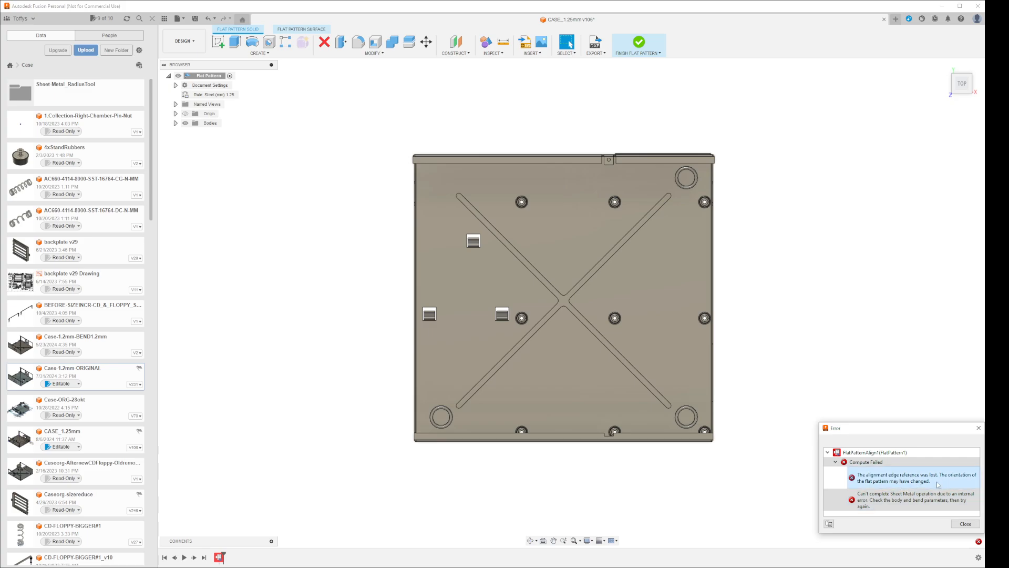
{"action": "left_click", "coordinate": [898, 501]}
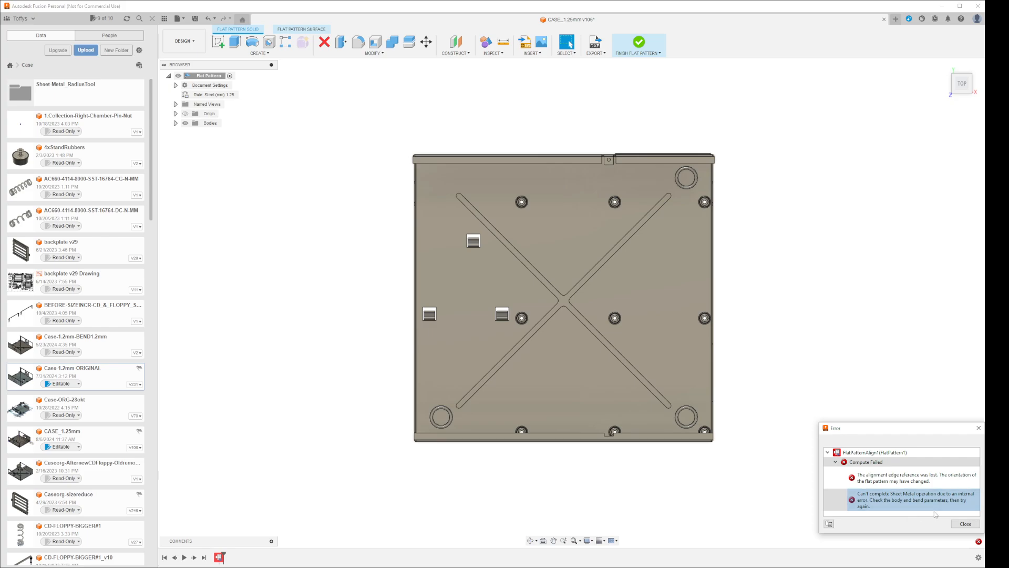
{"action": "left_click", "coordinate": [961, 524]}
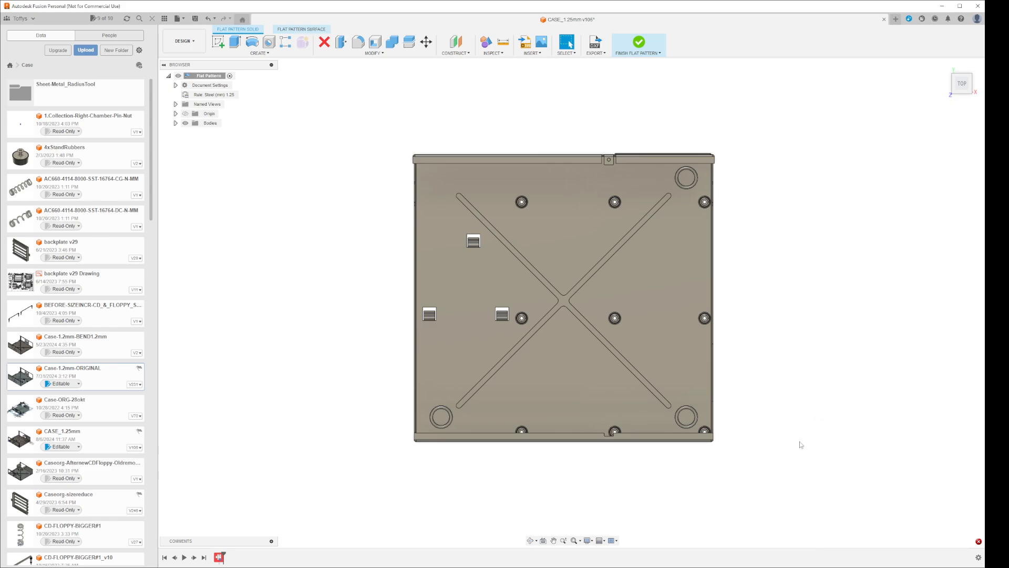
{"action": "left_click", "coordinate": [639, 43]}
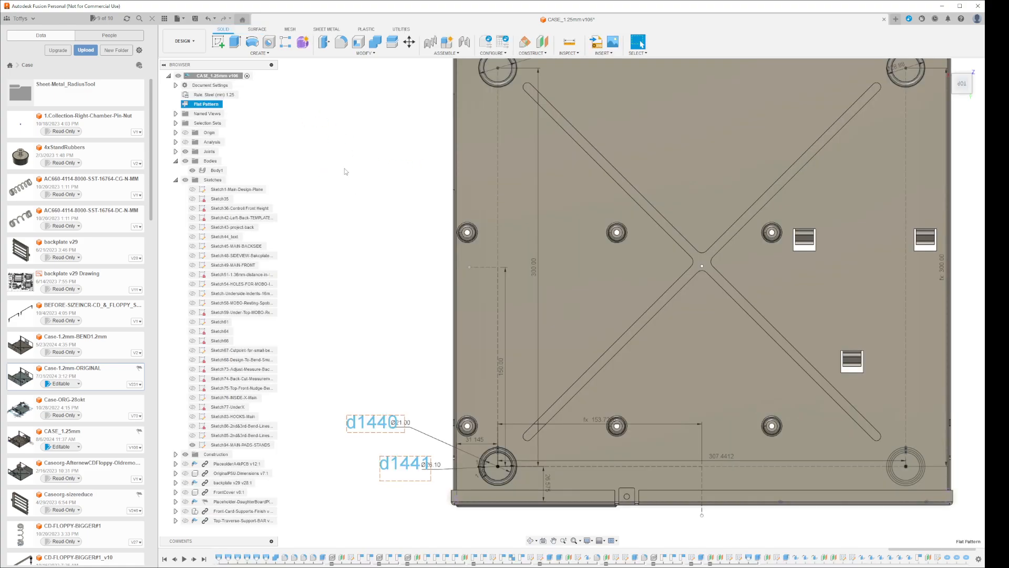
Delete the flat pattern from the CASE_1.25mm design
{"action": "right_click", "coordinate": [212, 103]}
{"action": "left_click", "coordinate": [237, 119]}
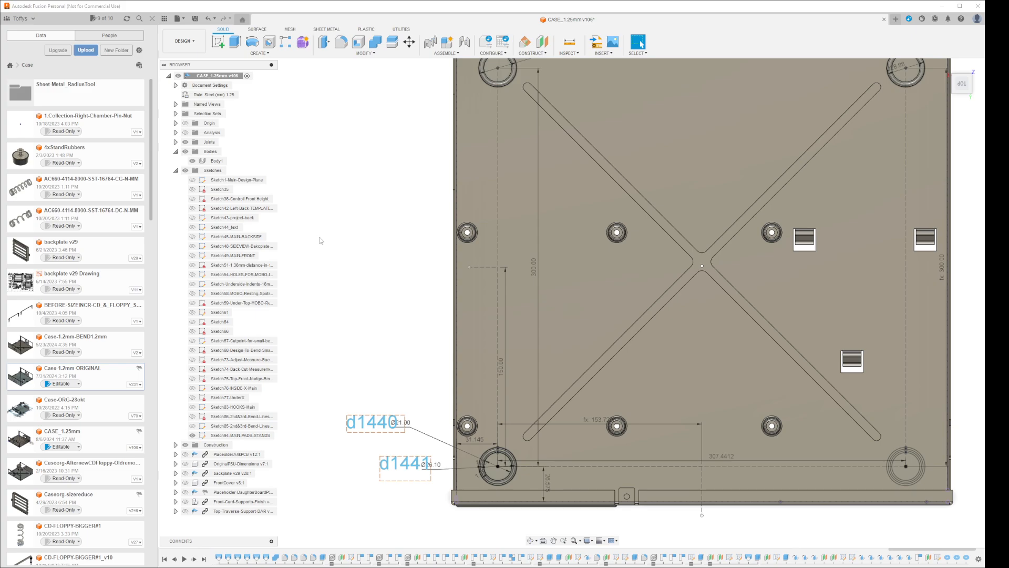
{"action": "scroll", "coordinate": [408, 288], "scroll_direction": "down", "scroll_amount": 4}
{"action": "middle_click_drag", "start_coordinate": [377, 294], "coordinate": [349, 196], "text": "shift"}
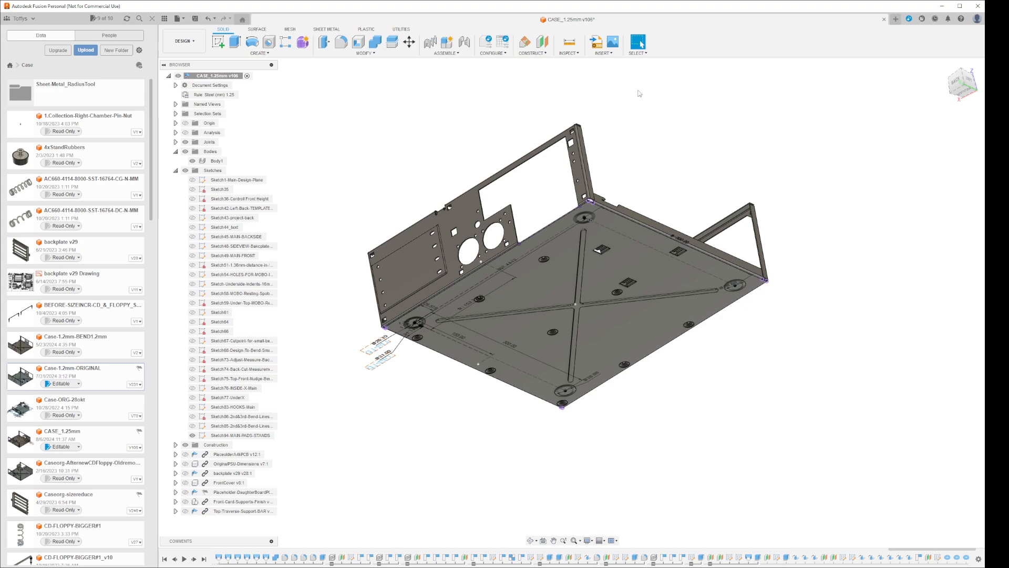
Create a flat pattern with the floor's underside as the stationary face, inspect the three unfolded ring indents, and finish the flat pattern
{"action": "left_click", "coordinate": [326, 28]}
{"action": "left_click", "coordinate": [269, 42]}
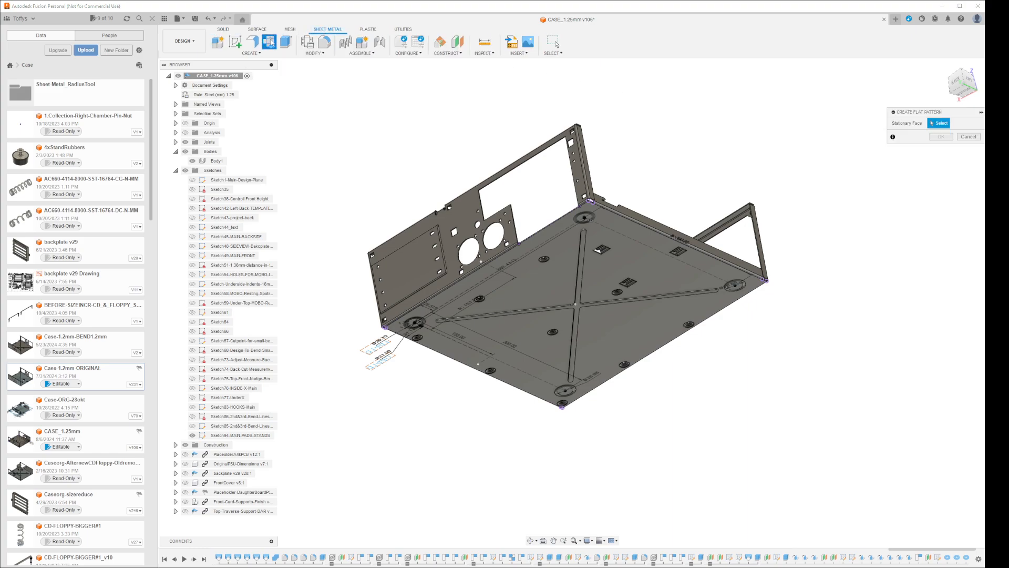
{"action": "left_click", "coordinate": [606, 275]}
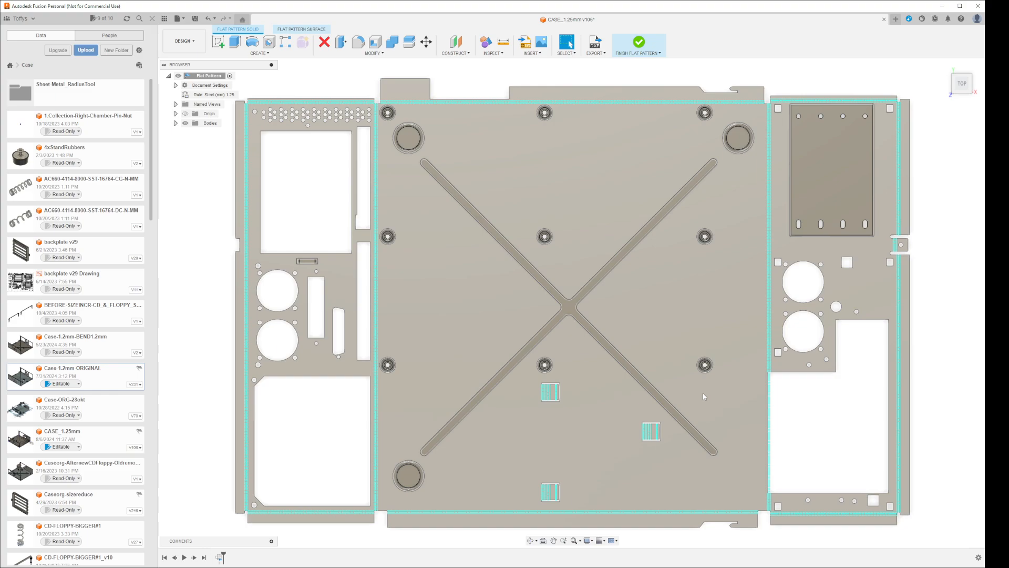
{"action": "scroll", "coordinate": [704, 396], "scroll_direction": "down", "scroll_amount": 3}
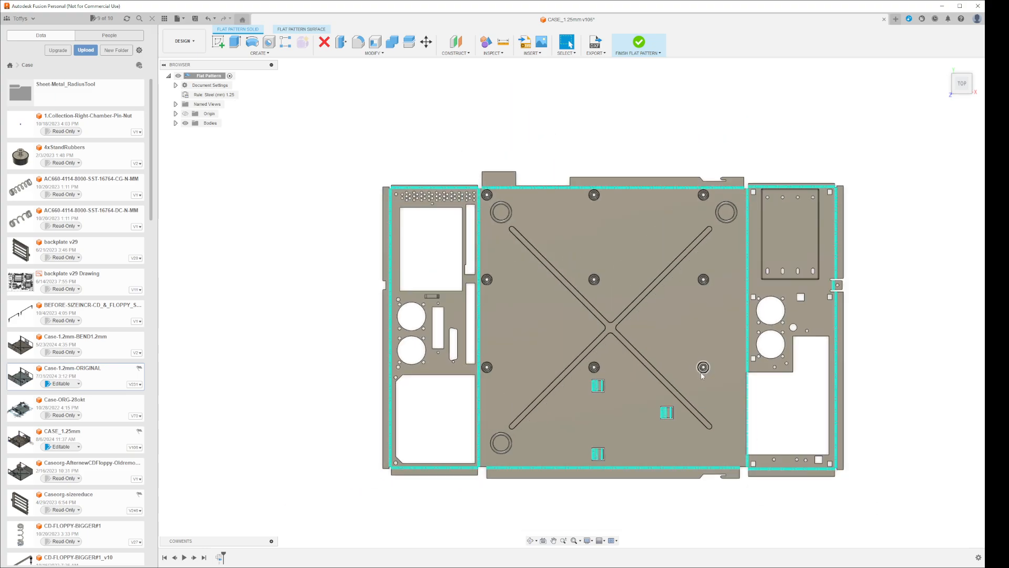
{"action": "scroll", "coordinate": [700, 483], "scroll_direction": "up", "scroll_amount": 1}
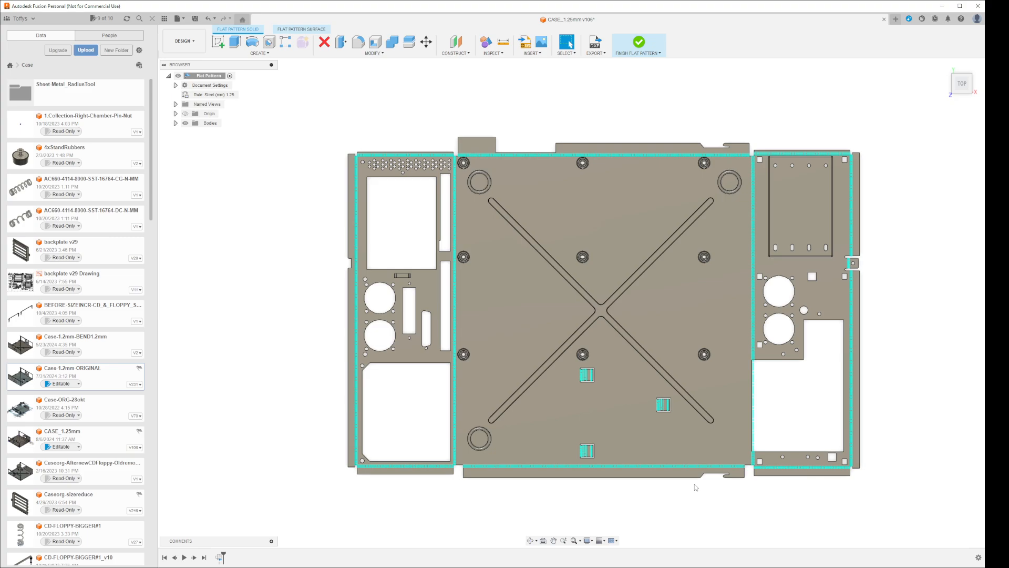
{"action": "left_click", "coordinate": [639, 43]}
Open the MAIN-PADS-STANDS sketch and place a 28.88 mm inner-diameter torus centred on the remaining corner pad without a ring
{"action": "middle_click_drag", "start_coordinate": [667, 162], "coordinate": [665, 235], "text": "shift"}
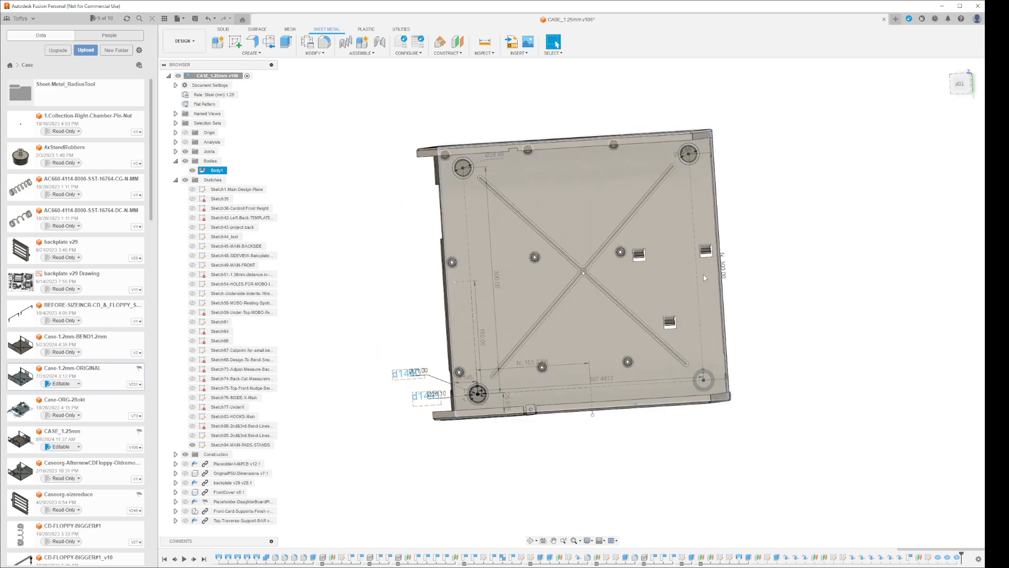
{"action": "scroll", "coordinate": [700, 388], "scroll_direction": "up", "scroll_amount": 5}
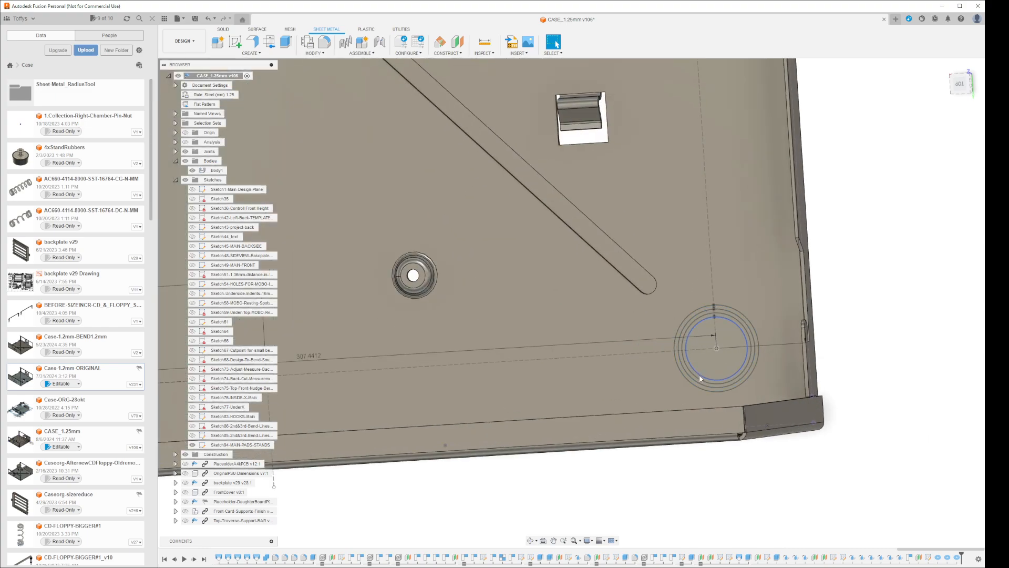
{"action": "right_click", "coordinate": [699, 374]}
{"action": "left_click", "coordinate": [685, 431]}
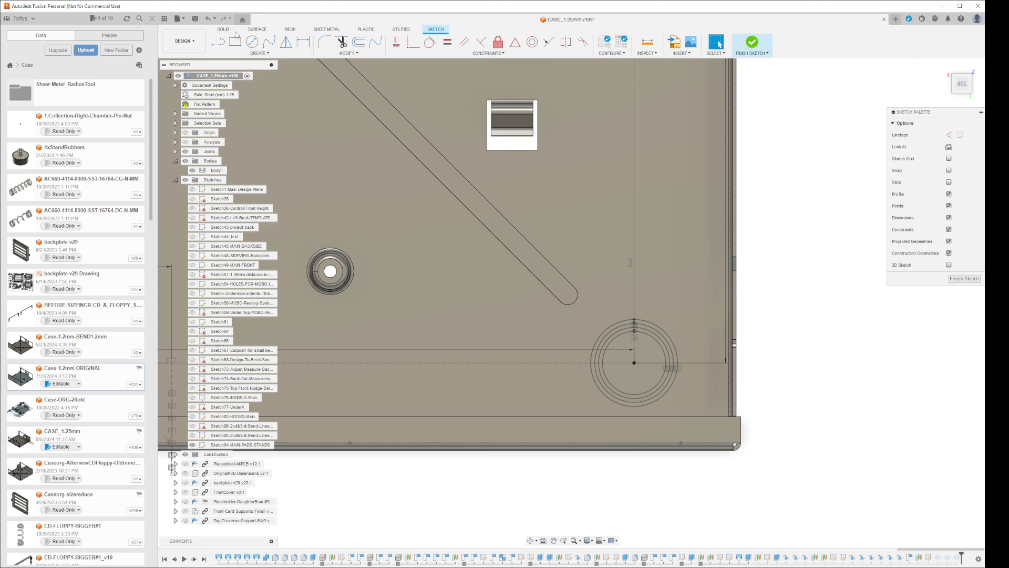
{"action": "left_click", "coordinate": [223, 30]}
{"action": "left_click", "coordinate": [260, 53]}
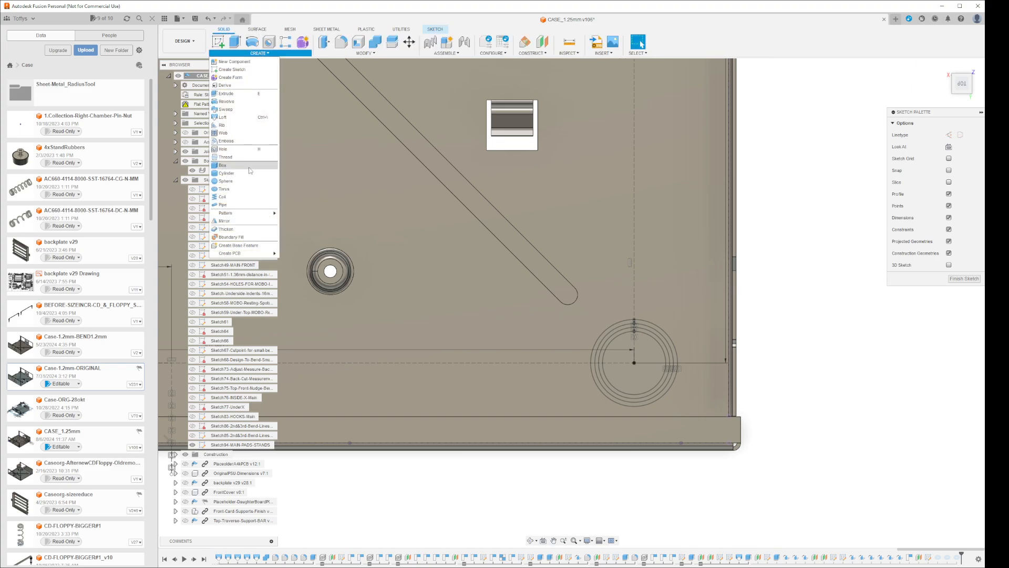
{"action": "left_click", "coordinate": [246, 190]}
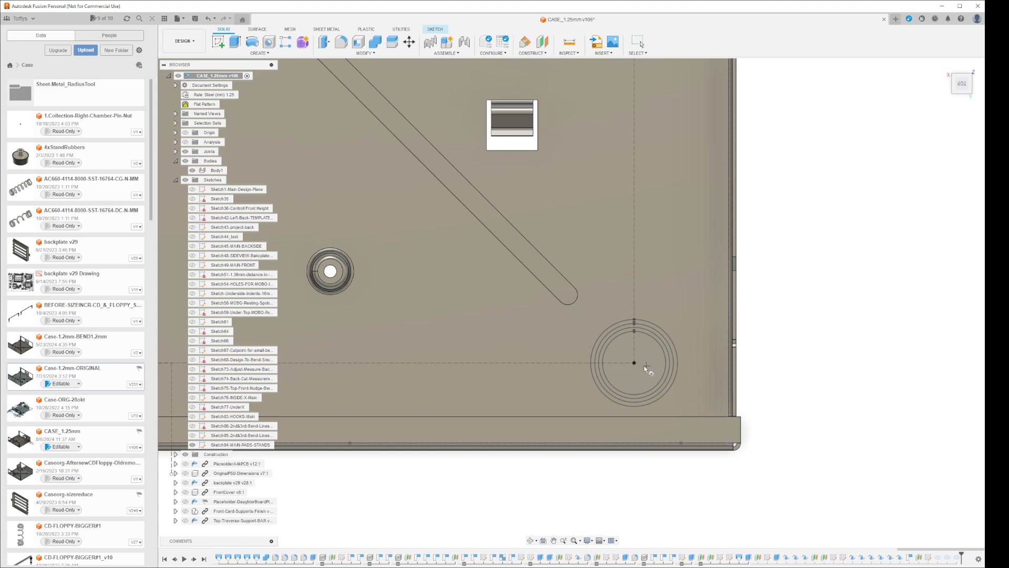
{"action": "left_click", "coordinate": [635, 363]}
{"action": "left_click", "coordinate": [671, 339]}
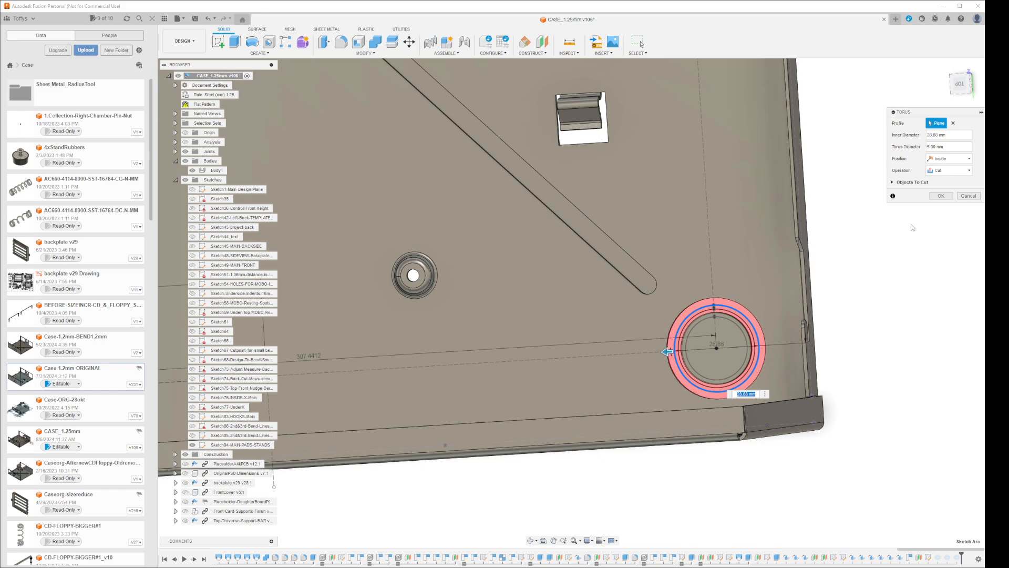
Paste the torus diameter expression ending in 1.25 mm + 1.25 mm, keep the inside position, and join the torus to the body
{"action": "left_click", "coordinate": [953, 148]}
{"action": "type", "text": "1.25 mm + 1.25 mm + 1.25 mm"}
{"action": "left_click", "coordinate": [962, 158]}
{"action": "left_click", "coordinate": [963, 169]}
{"action": "left_click", "coordinate": [958, 171]}
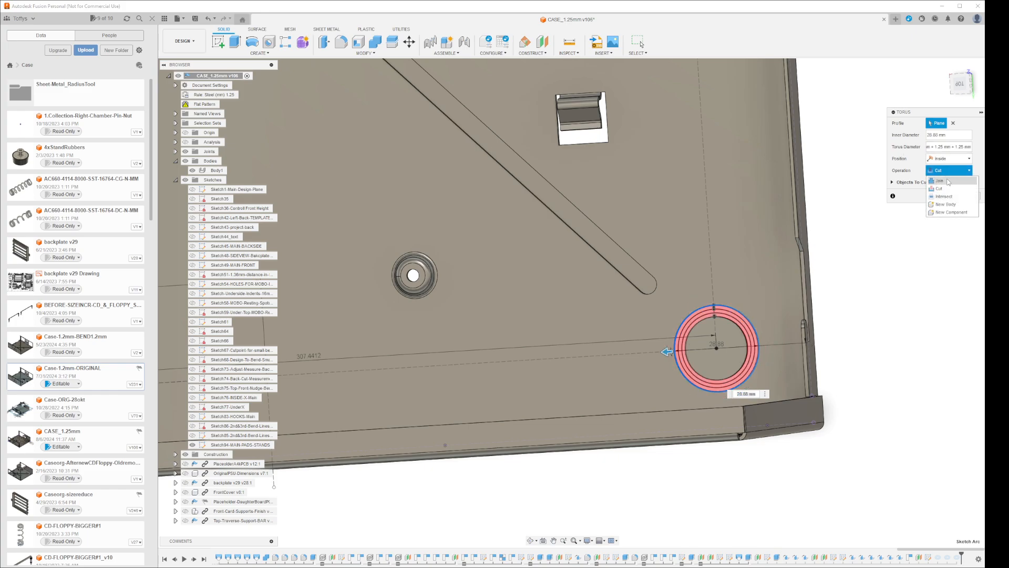
{"action": "left_click", "coordinate": [948, 180]}
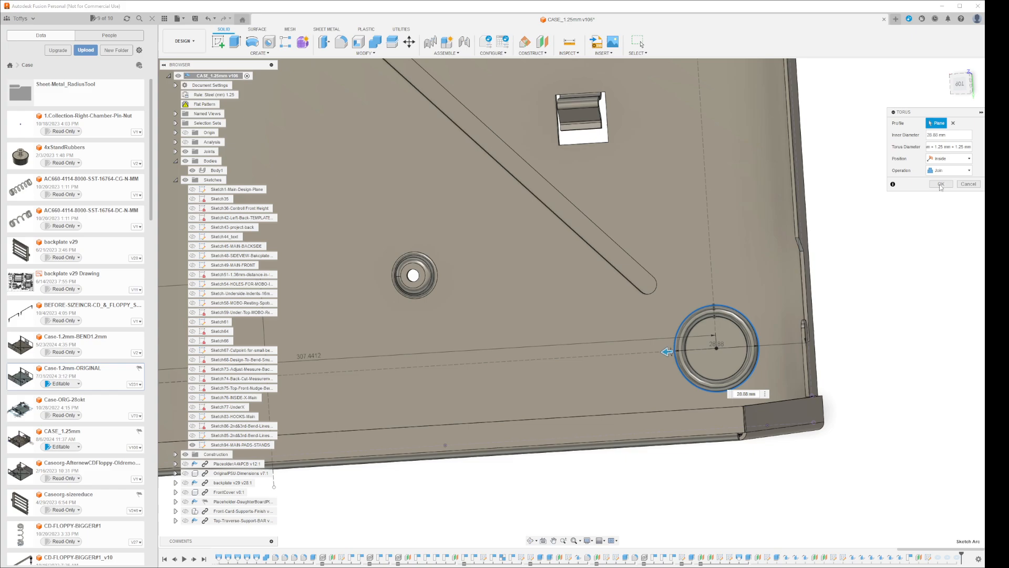
{"action": "left_click", "coordinate": [940, 185]}
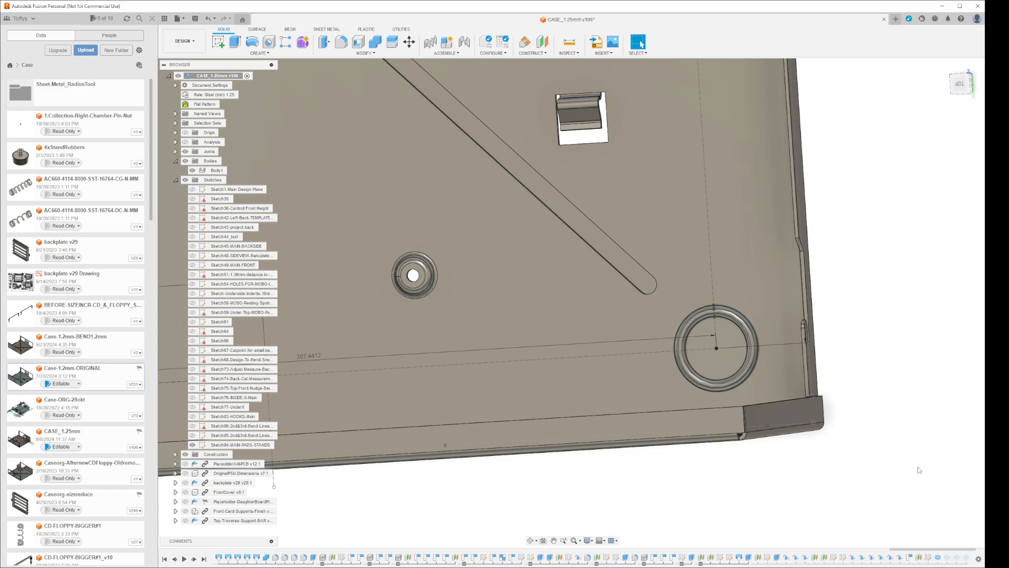
Update the flat pattern, and roll the timeline history marker to the newest torus feature
{"action": "scroll", "coordinate": [918, 513], "scroll_direction": "down", "scroll_amount": 3}
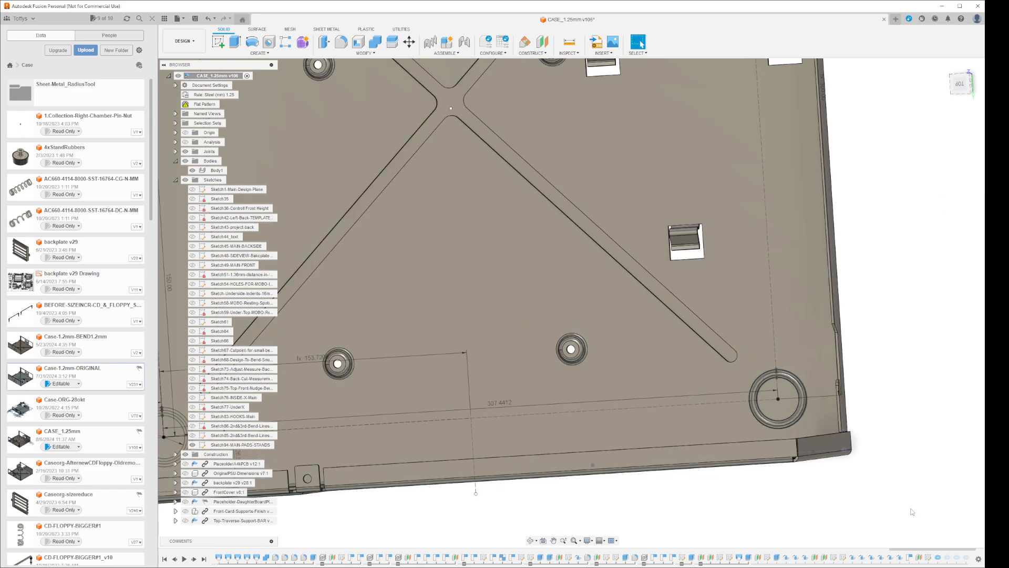
{"action": "middle_click_drag", "start_coordinate": [911, 511], "coordinate": [913, 510], "text": "shift"}
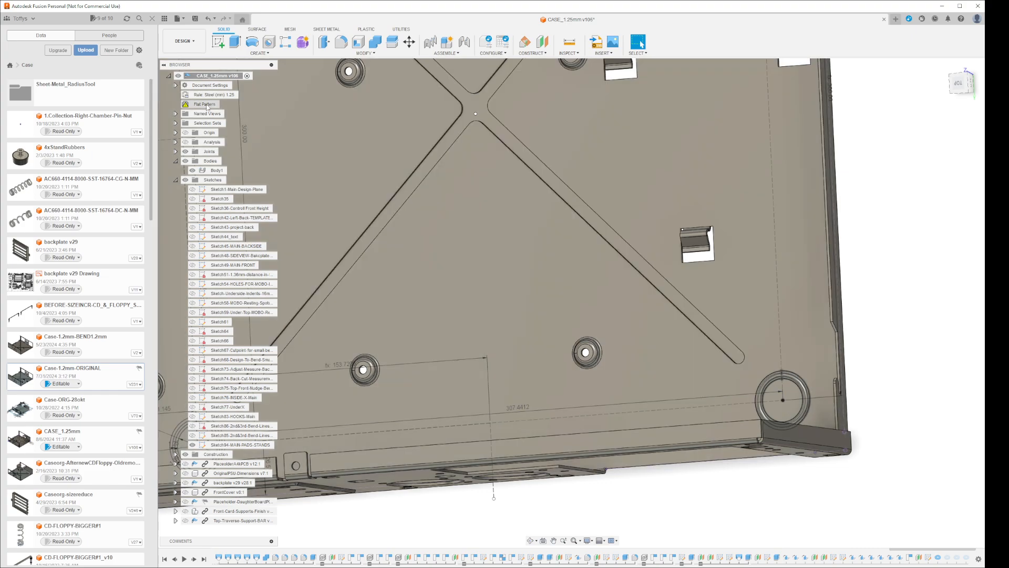
{"action": "right_click", "coordinate": [205, 104]}
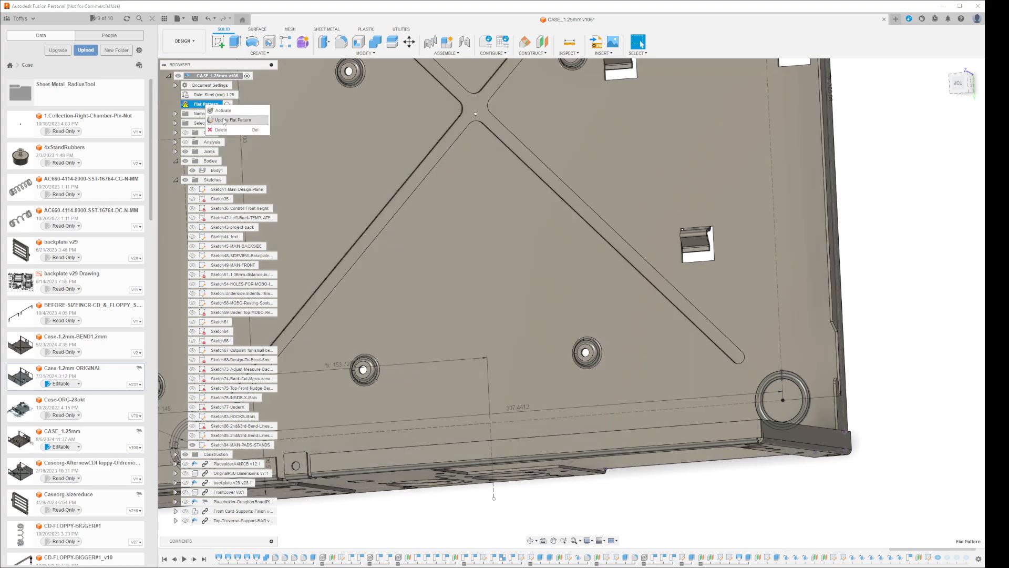
{"action": "left_click", "coordinate": [224, 120]}
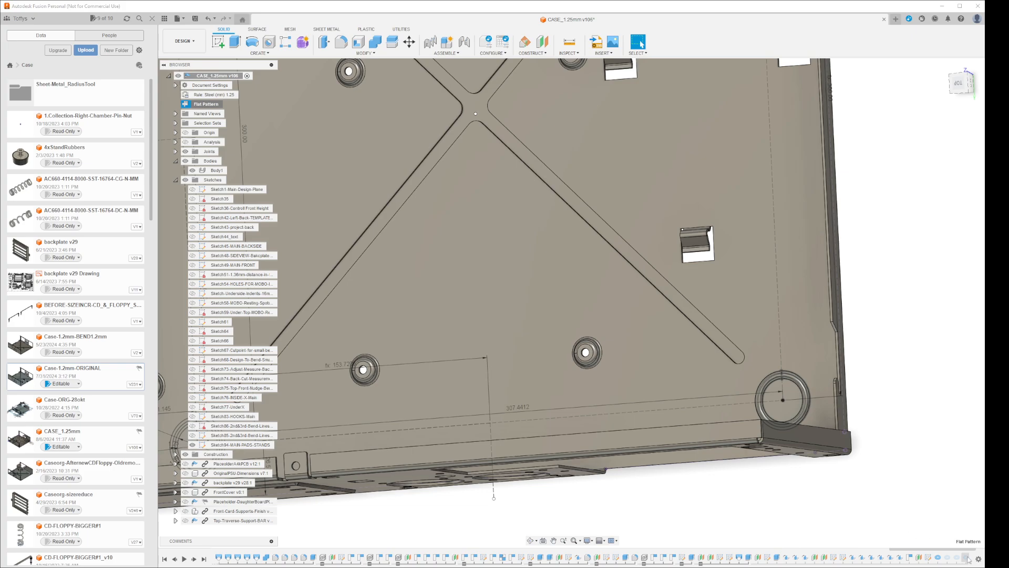
{"action": "right_click", "coordinate": [968, 557]}
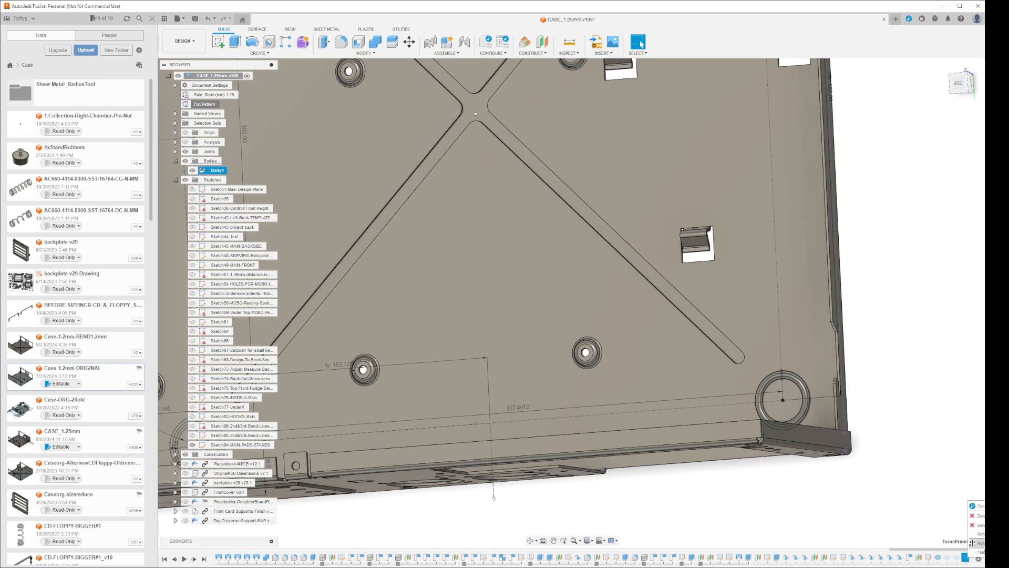
{"action": "left_click", "coordinate": [983, 546]}
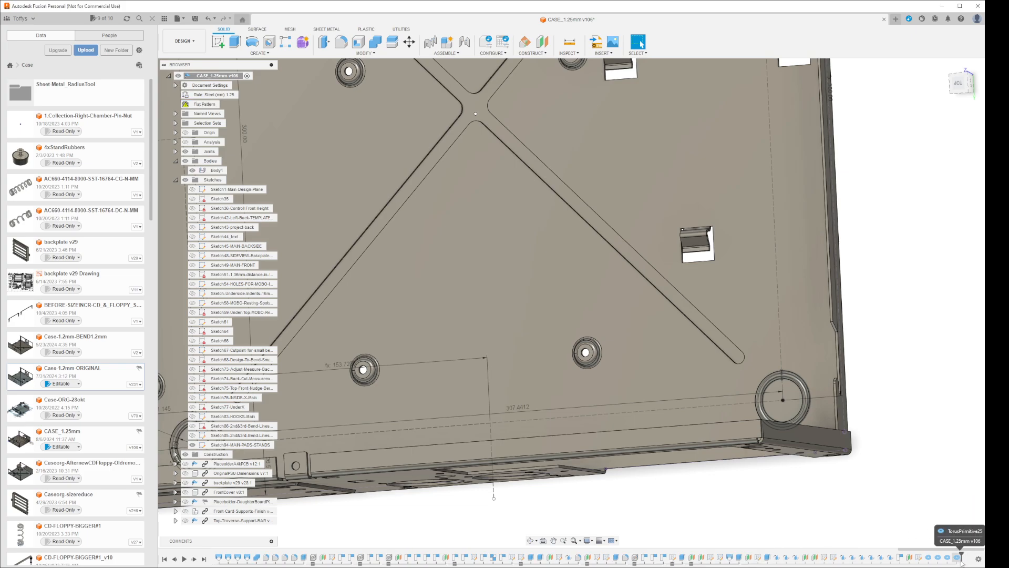
Update and activate the flat pattern with all four corner rings included
{"action": "scroll", "coordinate": [910, 516], "scroll_direction": "down", "scroll_amount": 3}
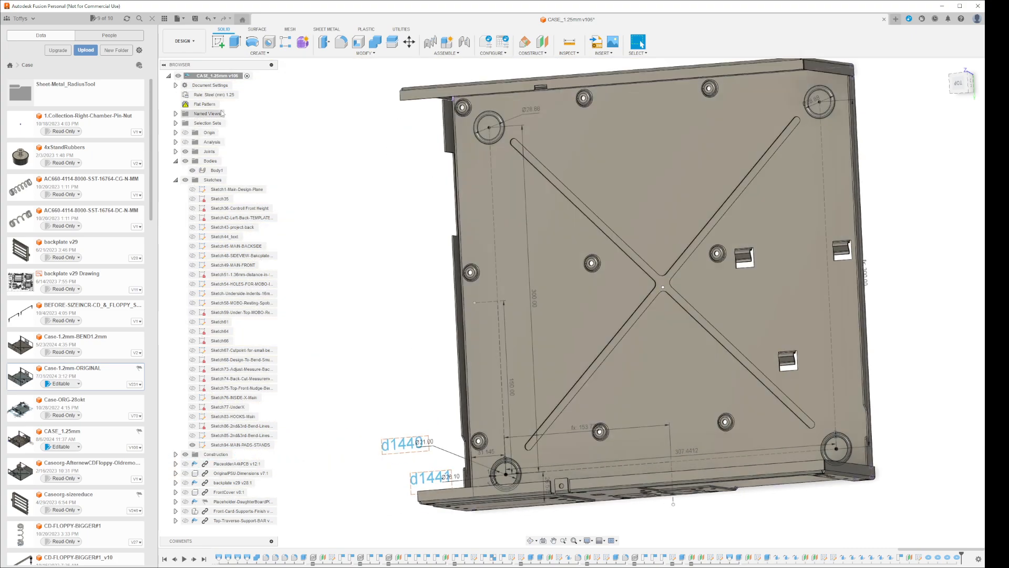
{"action": "right_click", "coordinate": [209, 104]}
{"action": "left_click", "coordinate": [230, 119]}
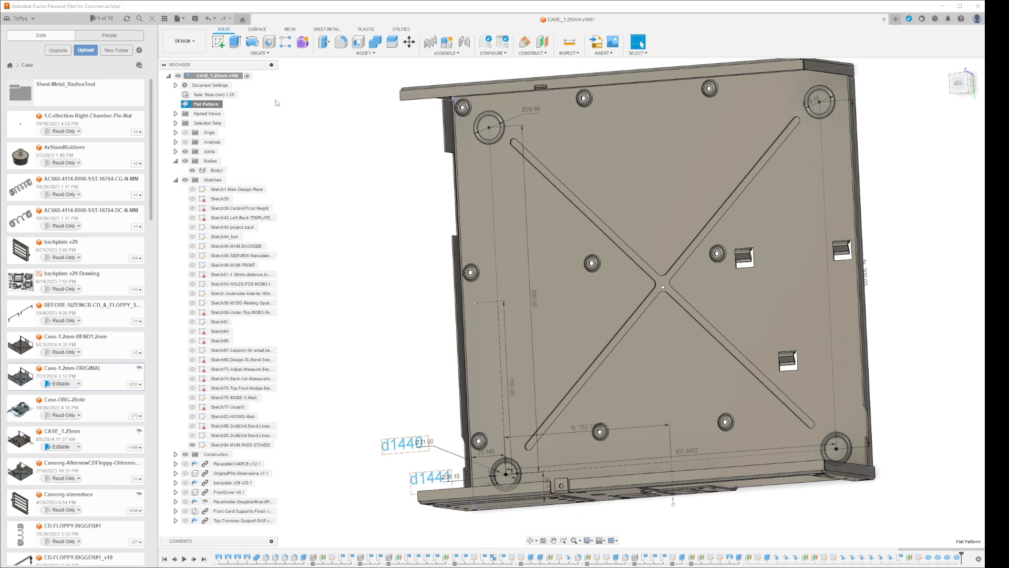
{"action": "left_click", "coordinate": [227, 104]}
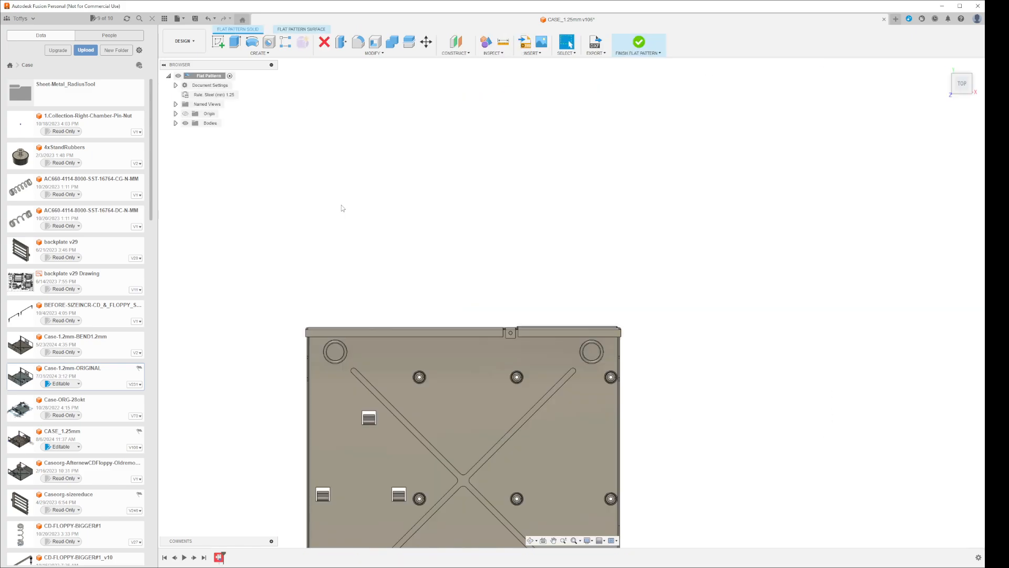
Finish the flat pattern and delete it from the CASE_1.25mm design
{"action": "left_click", "coordinate": [637, 44]}
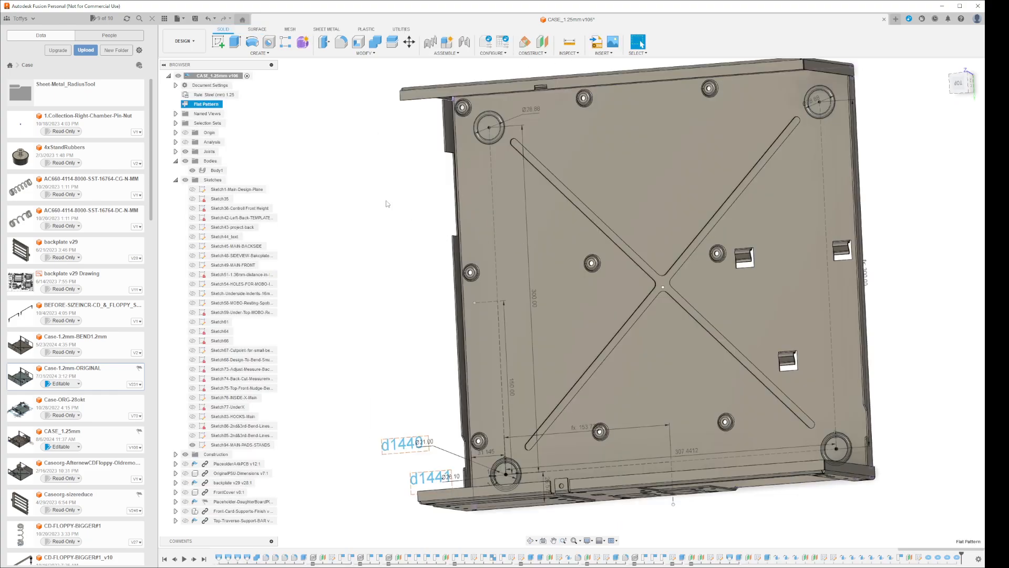
{"action": "left_click", "coordinate": [206, 105]}
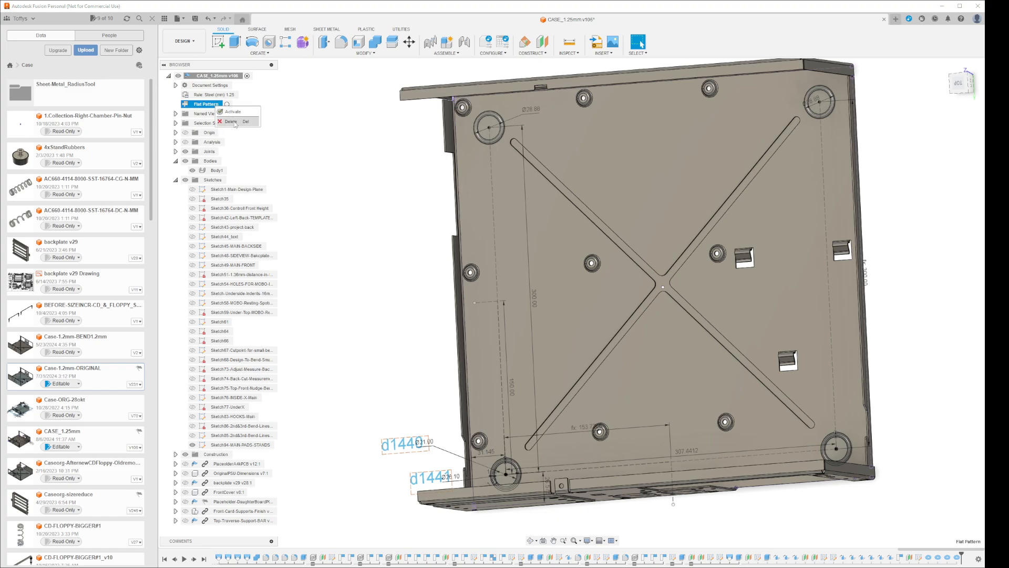
{"action": "key", "text": "Delete"}
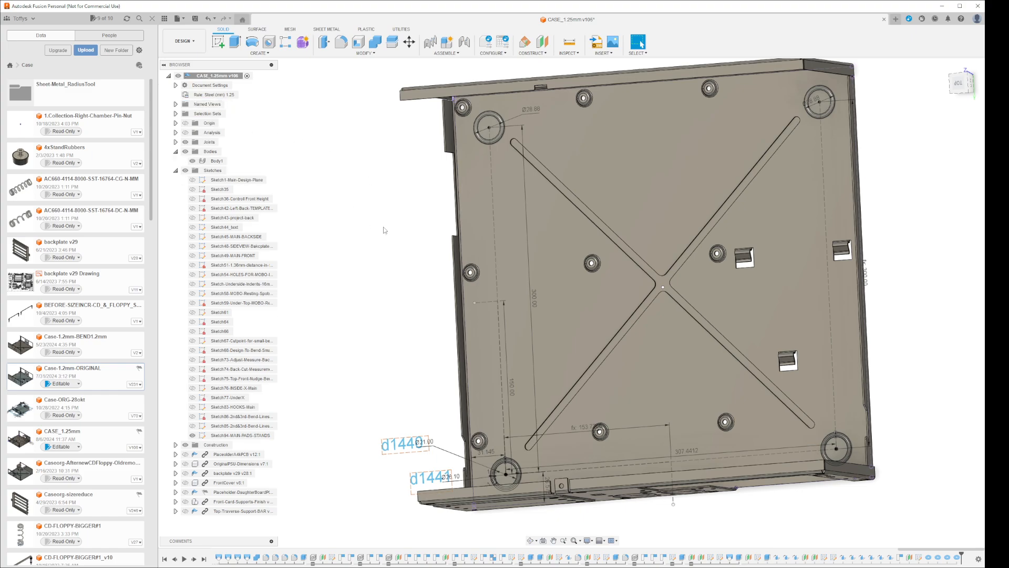
Try to create a new flat pattern using the floor's underside as the stationary face
{"action": "middle_click_drag", "start_coordinate": [857, 395], "coordinate": [646, 180], "text": "shift"}
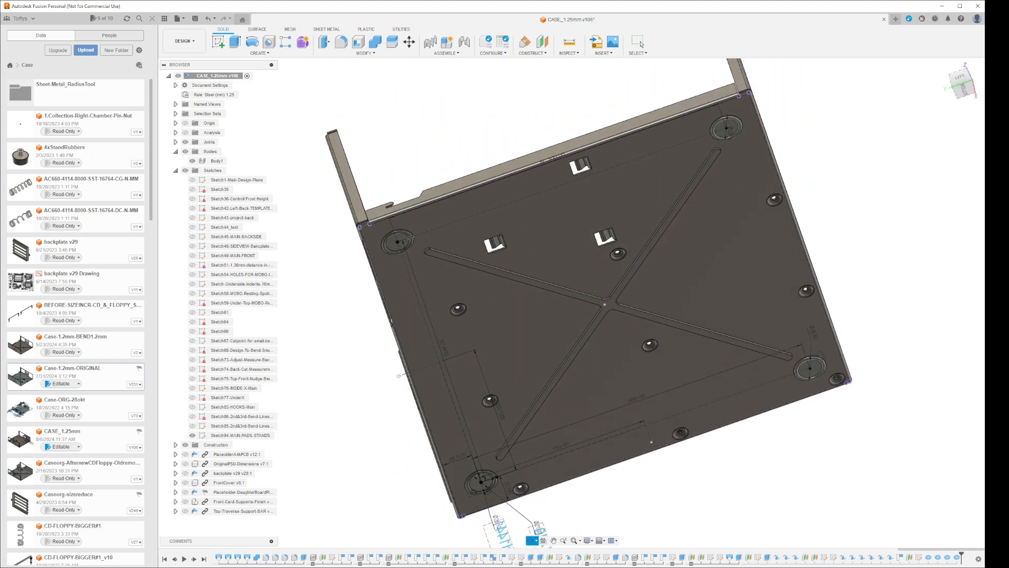
{"action": "left_click", "coordinate": [646, 179]}
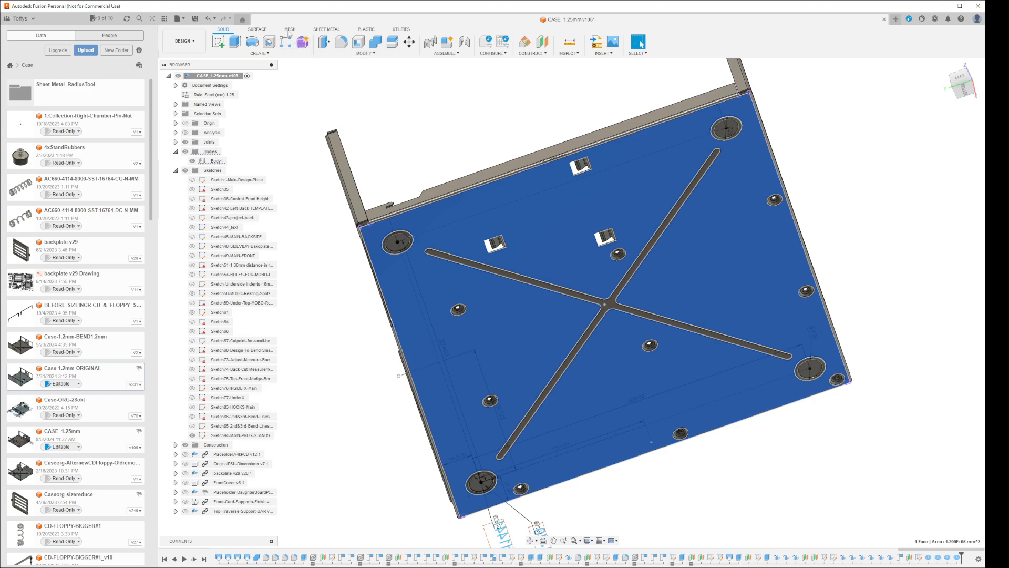
{"action": "left_click", "coordinate": [326, 29]}
{"action": "left_click", "coordinate": [270, 42]}
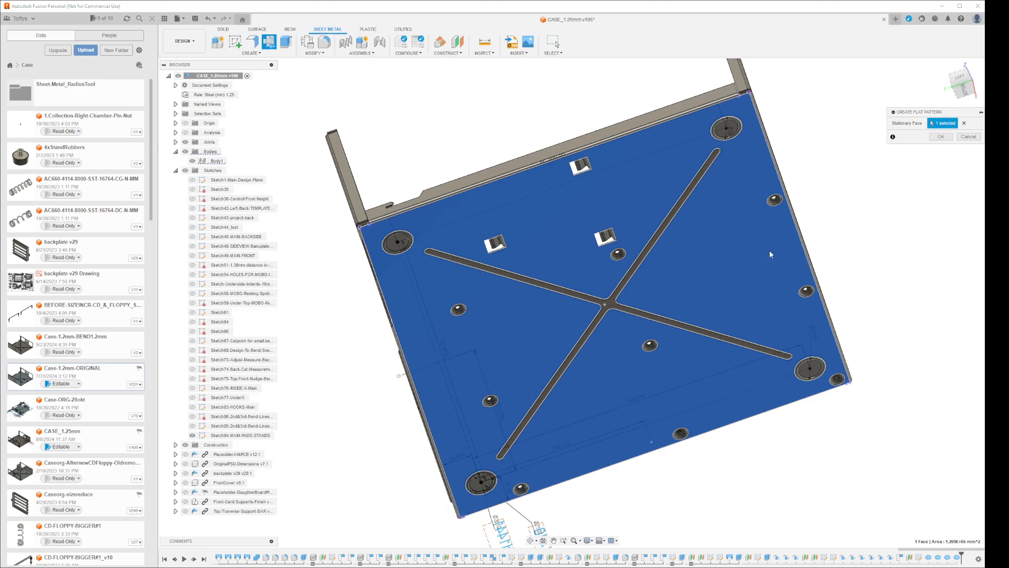
{"action": "key", "text": "Return"}
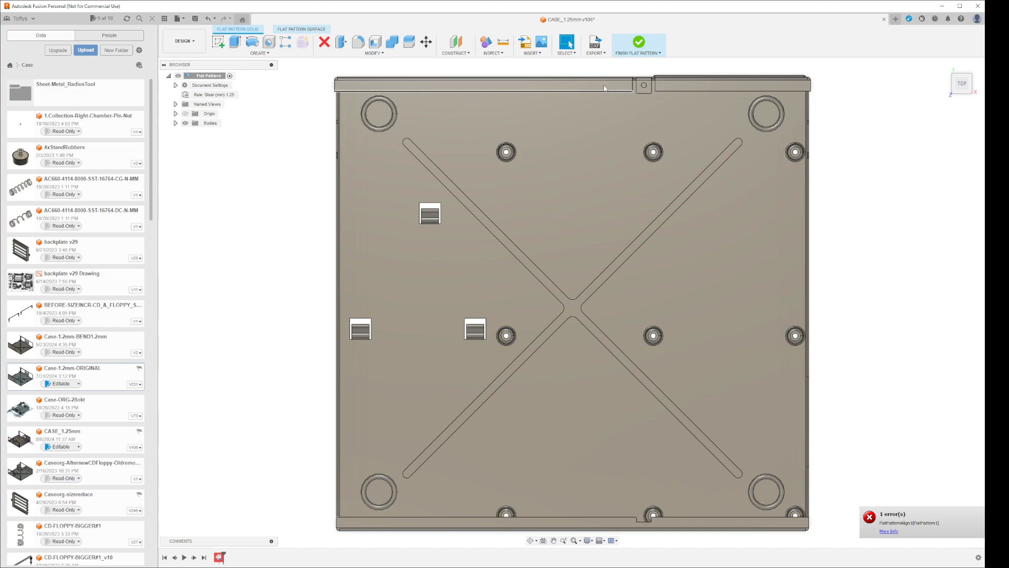
Finish the newly created flat pattern and delete it again from the design
{"action": "left_click", "coordinate": [638, 45]}
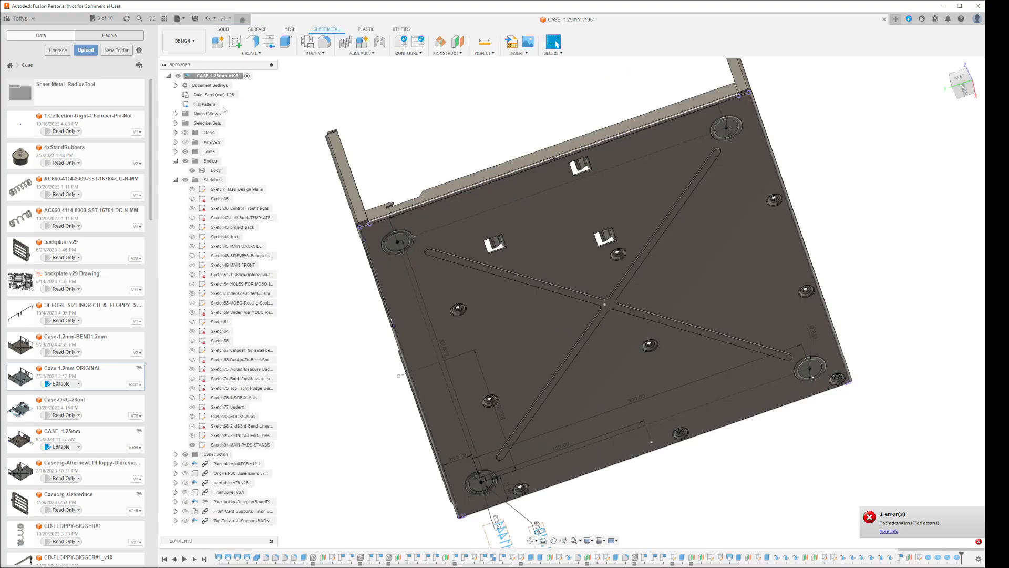
{"action": "left_click", "coordinate": [210, 105]}
{"action": "key", "text": "Delete"}
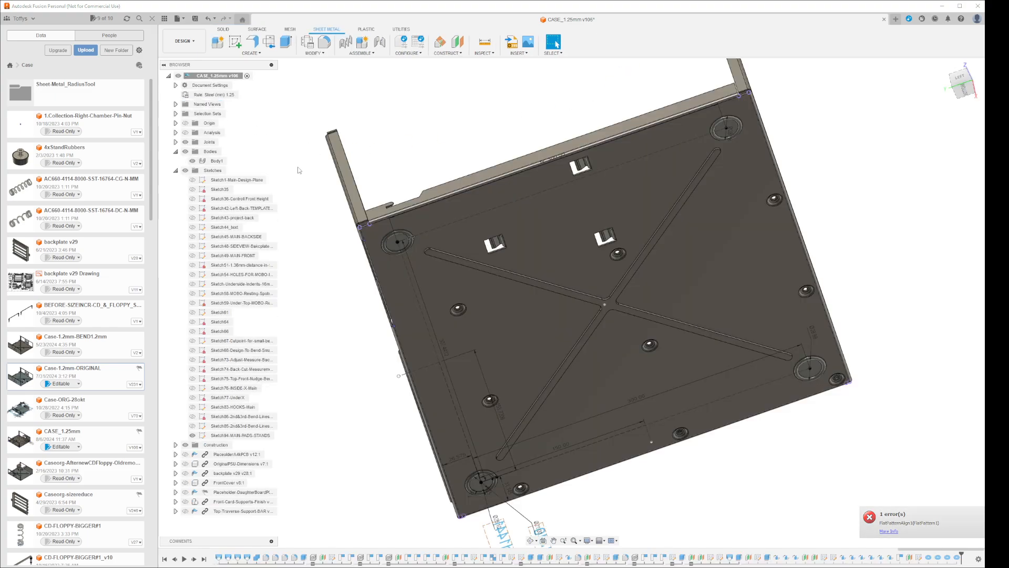
Hide the MAIN-PADS-STANDS sketch to leave only the case body with its four corner rings
{"action": "left_click", "coordinate": [661, 281]}
{"action": "left_click", "coordinate": [922, 251]}
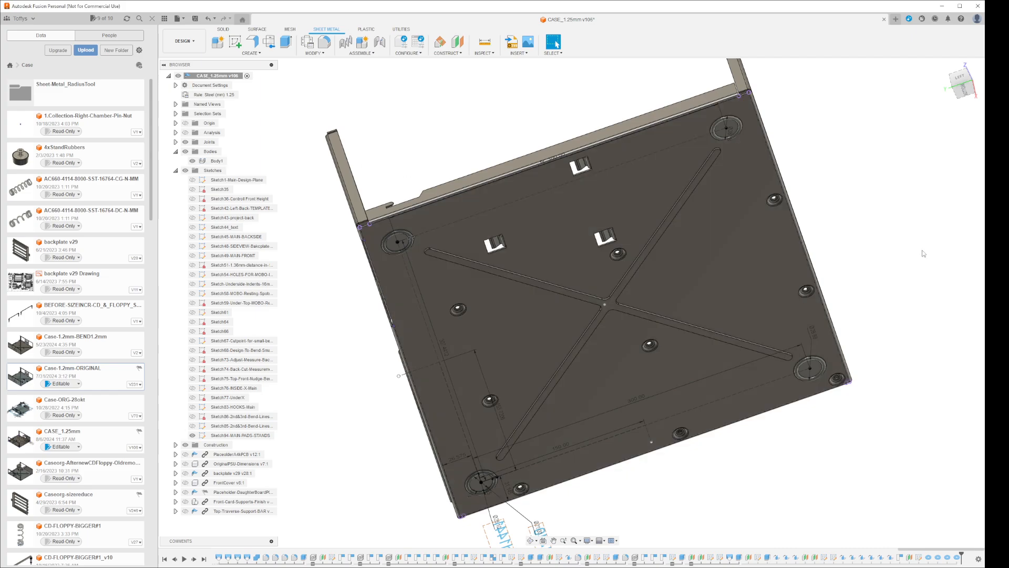
{"action": "middle_click_drag", "start_coordinate": [885, 249], "coordinate": [918, 258], "text": "shift"}
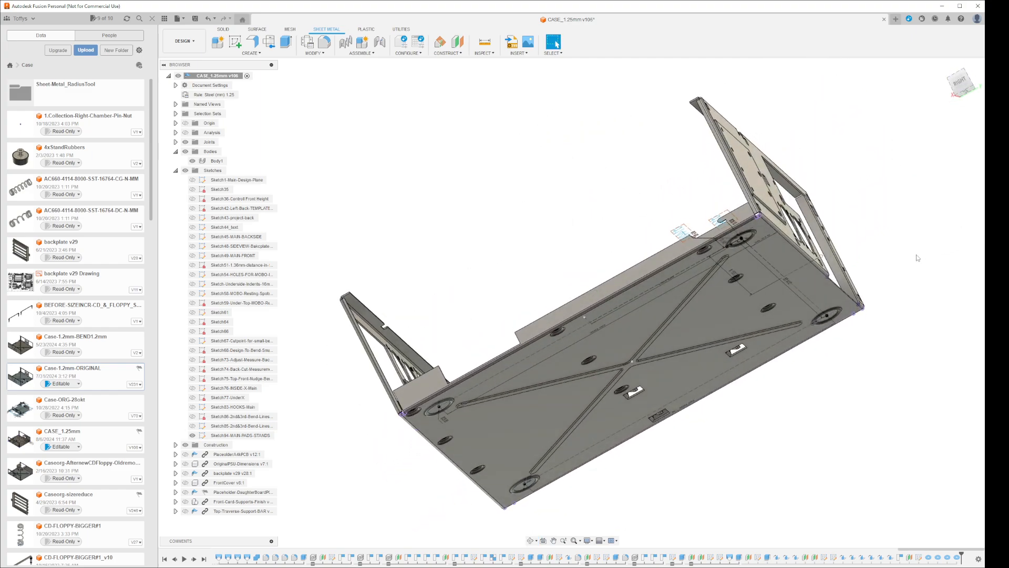
{"action": "left_click", "coordinate": [193, 435]}
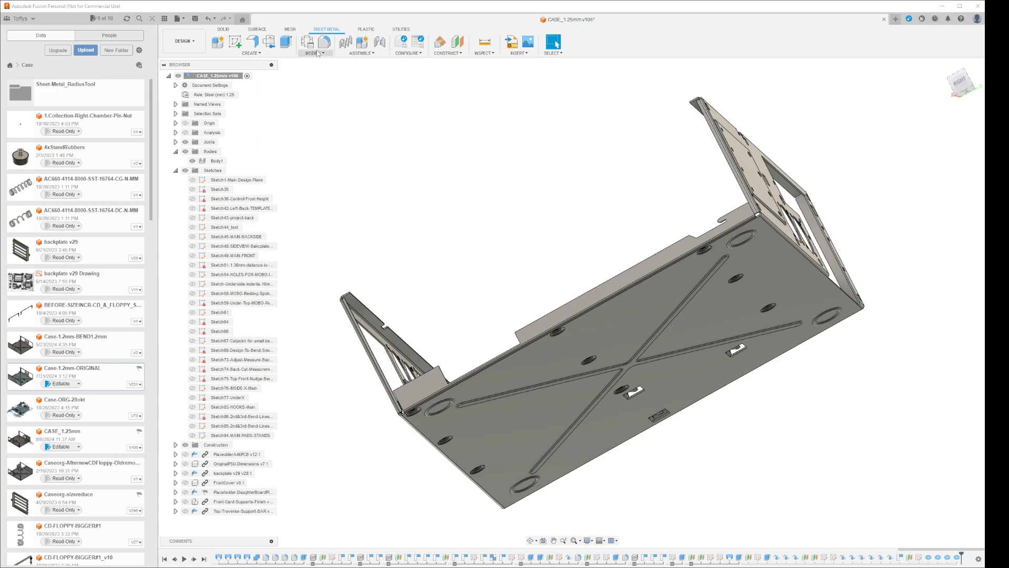
Create a flat pattern with the floor's underside as the stationary face, then finish and delete it
{"action": "left_click", "coordinate": [274, 46]}
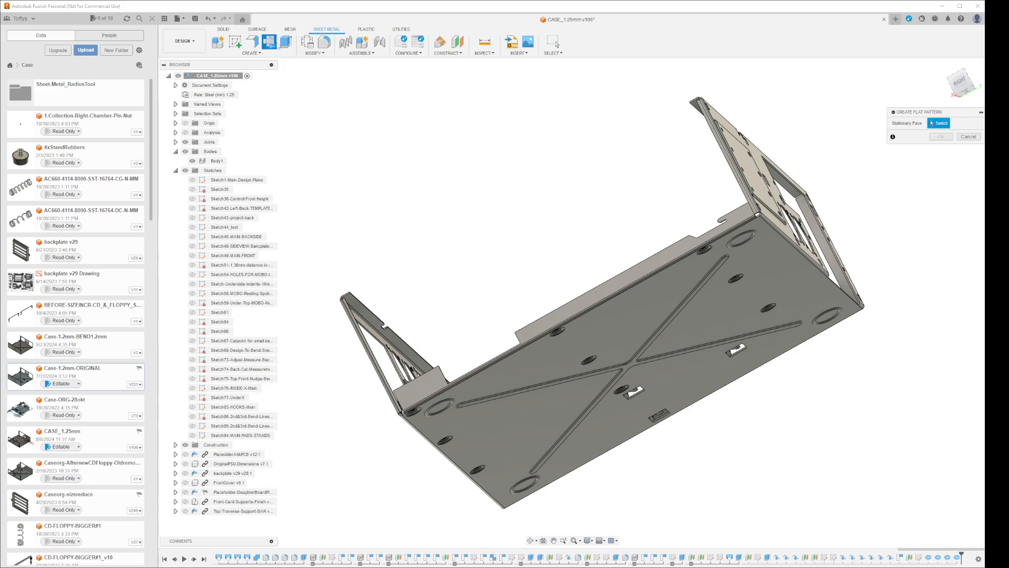
{"action": "left_click", "coordinate": [719, 325]}
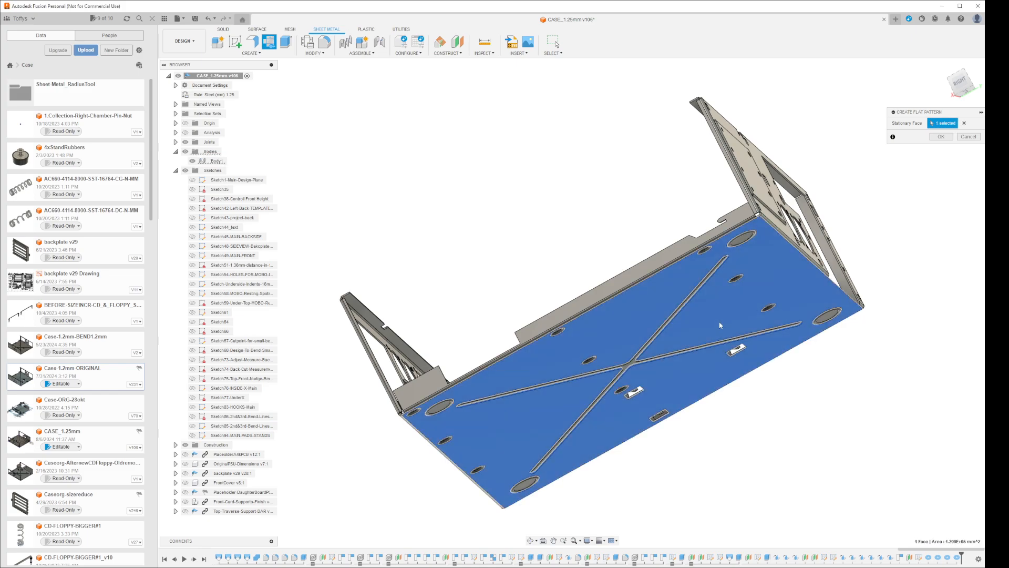
{"action": "left_click", "coordinate": [941, 137]}
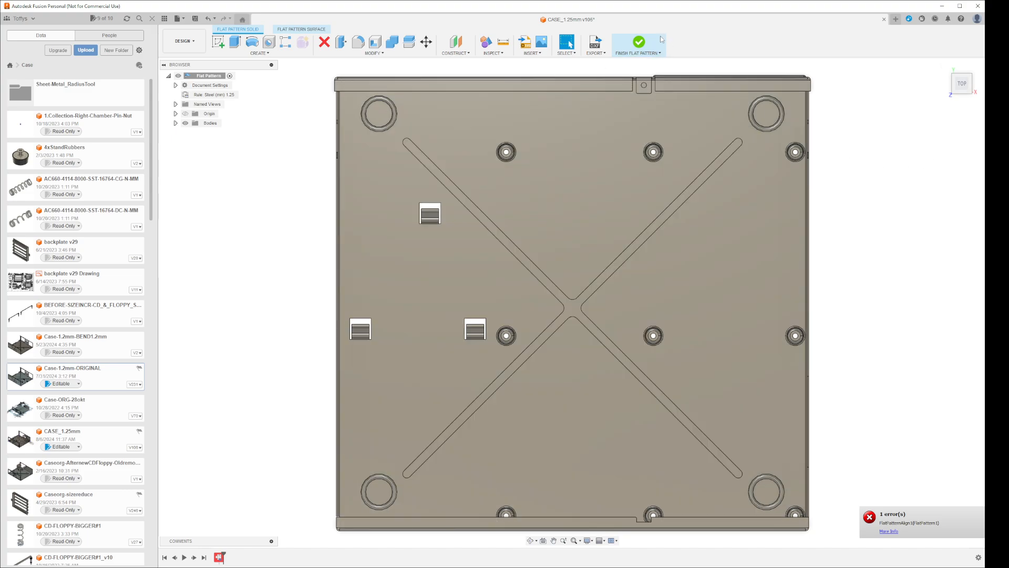
{"action": "left_click", "coordinate": [639, 43]}
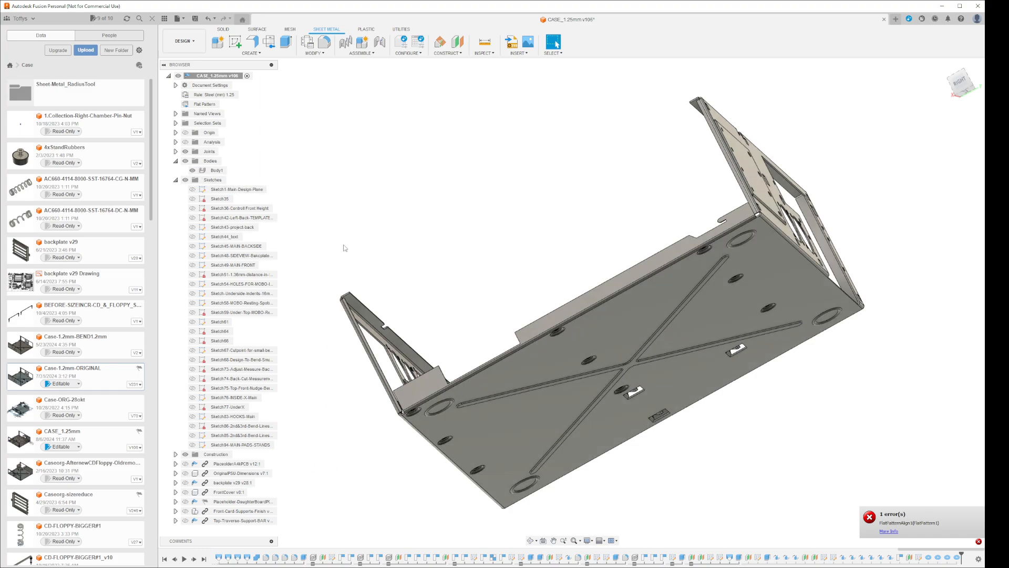
{"action": "left_click", "coordinate": [207, 104]}
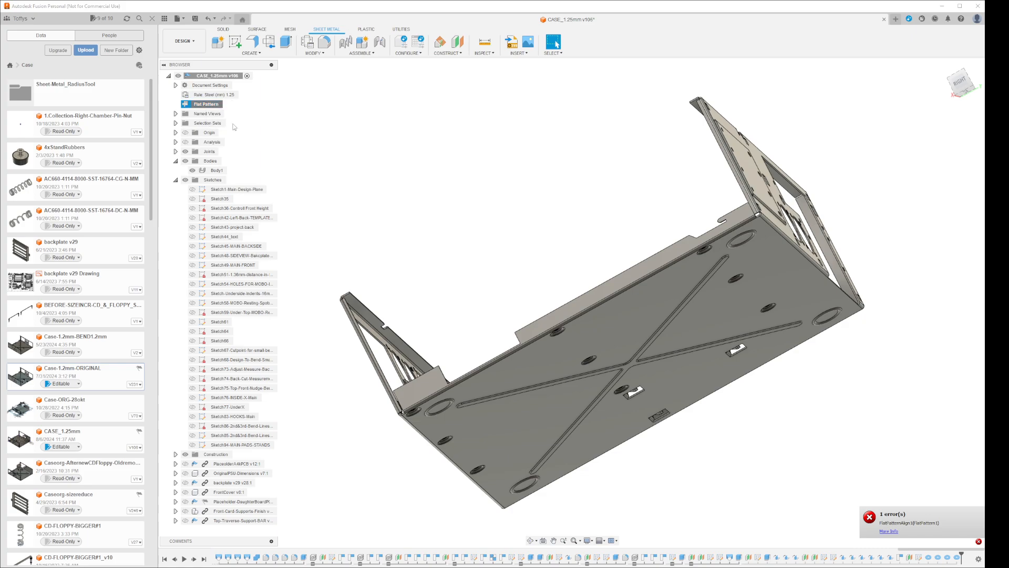
{"action": "key", "text": "Delete"}
Preselect the floor's underside, create another flat pattern from it and return to the folded model
{"action": "left_click", "coordinate": [559, 358]}
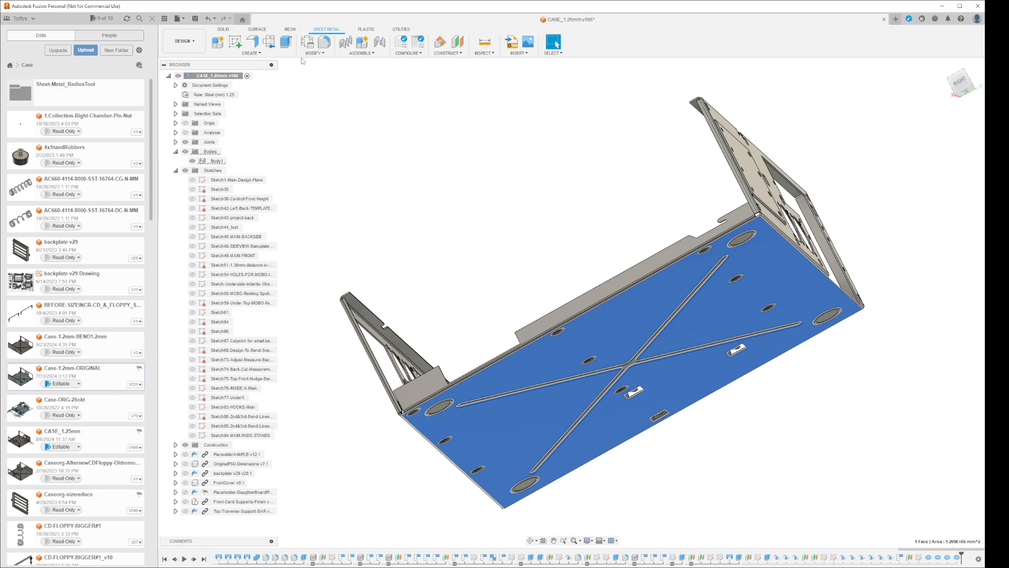
{"action": "left_click", "coordinate": [269, 43]}
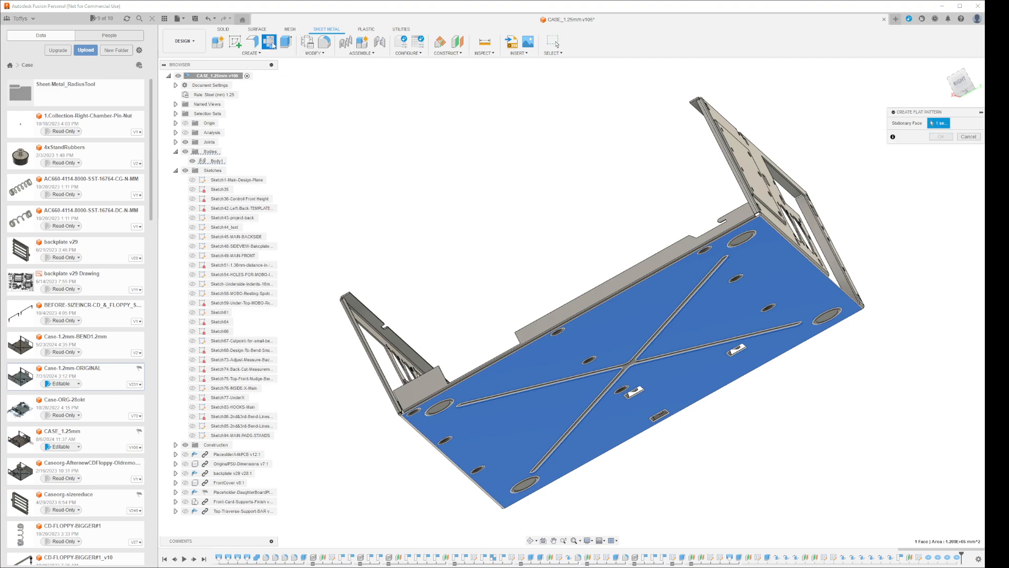
{"action": "left_click", "coordinate": [943, 141]}
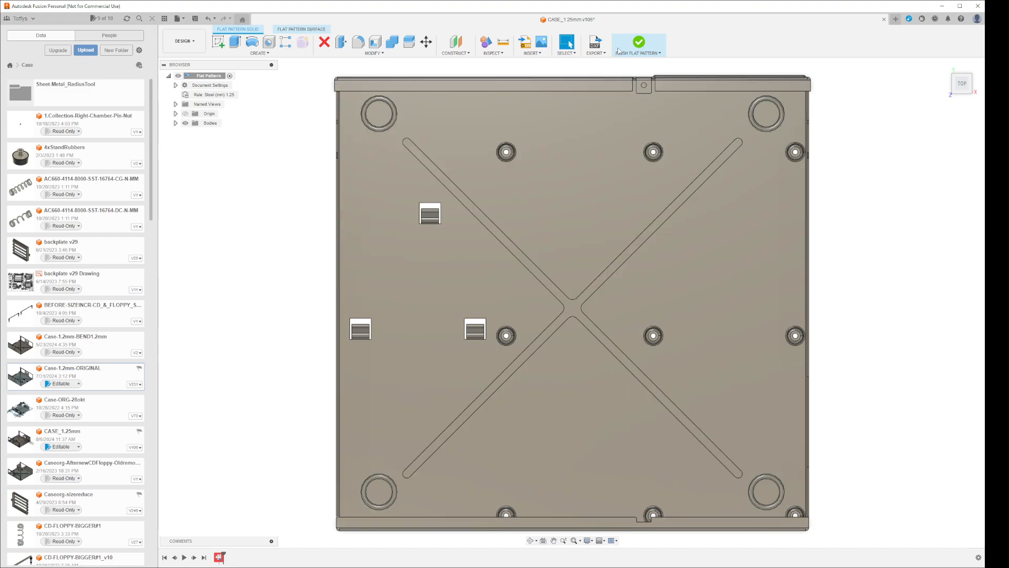
{"action": "left_click", "coordinate": [639, 45]}
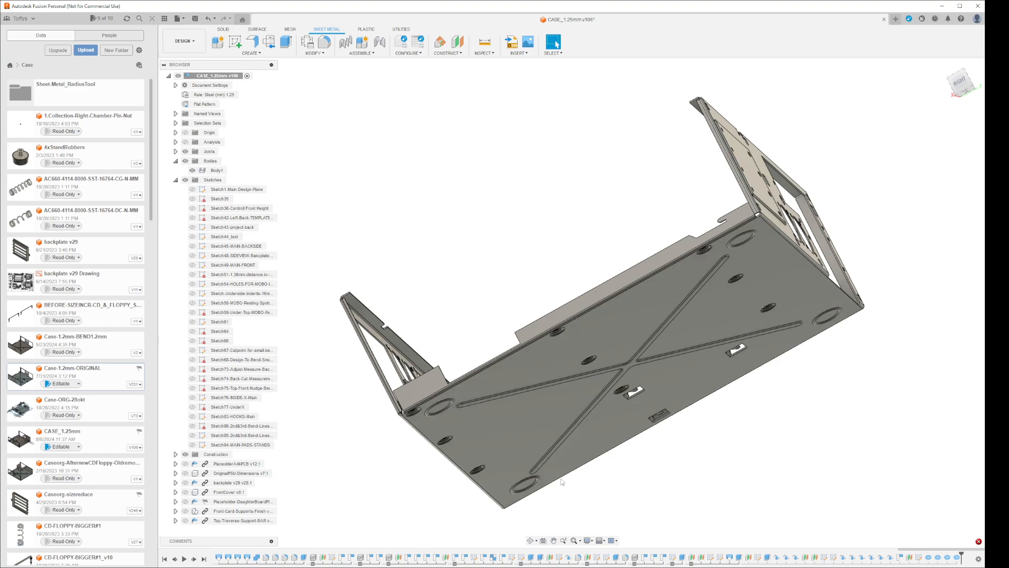
{"action": "left_click", "coordinate": [528, 485]}
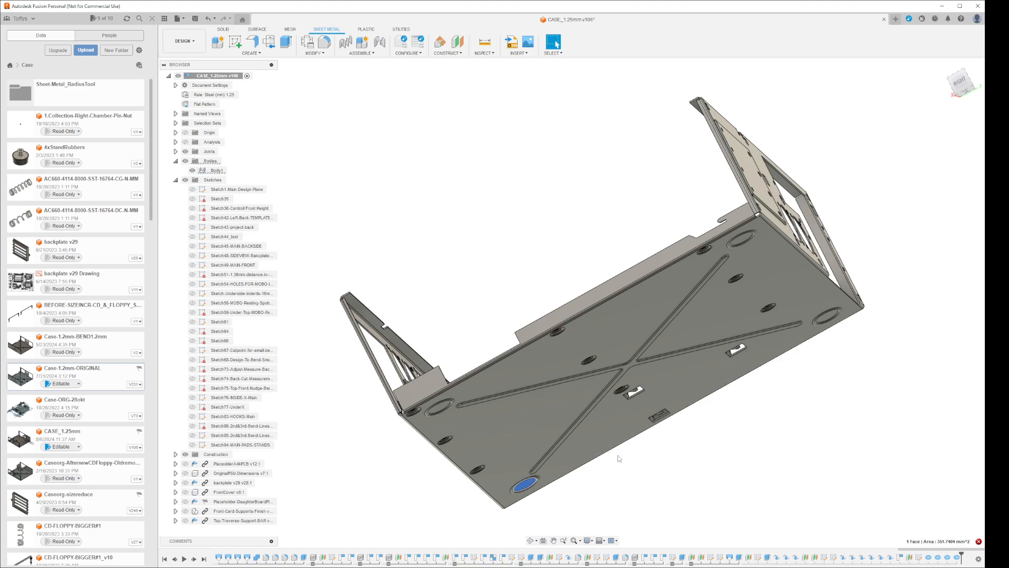
{"action": "left_click", "coordinate": [619, 441]}
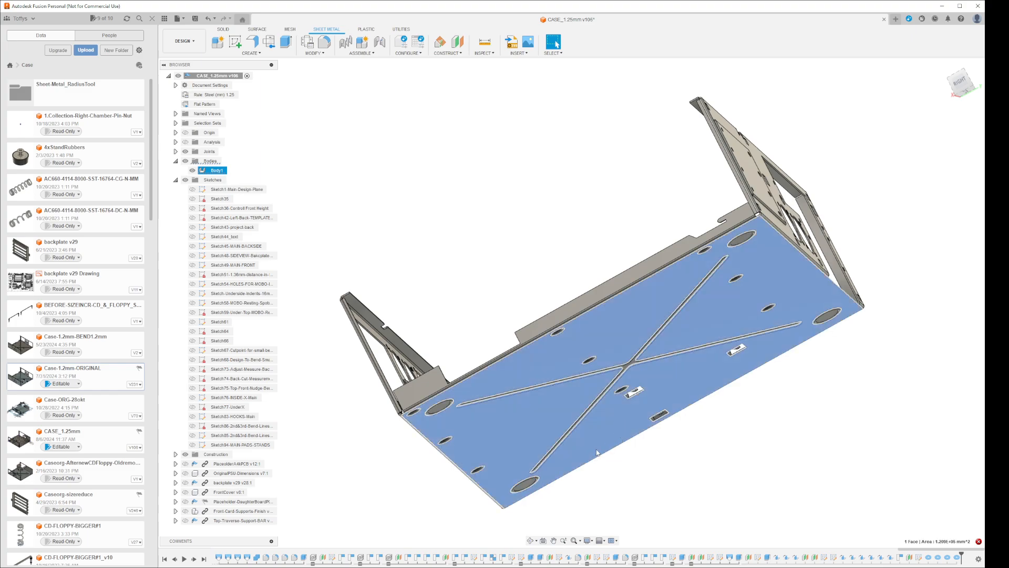
{"action": "left_click", "coordinate": [269, 41]}
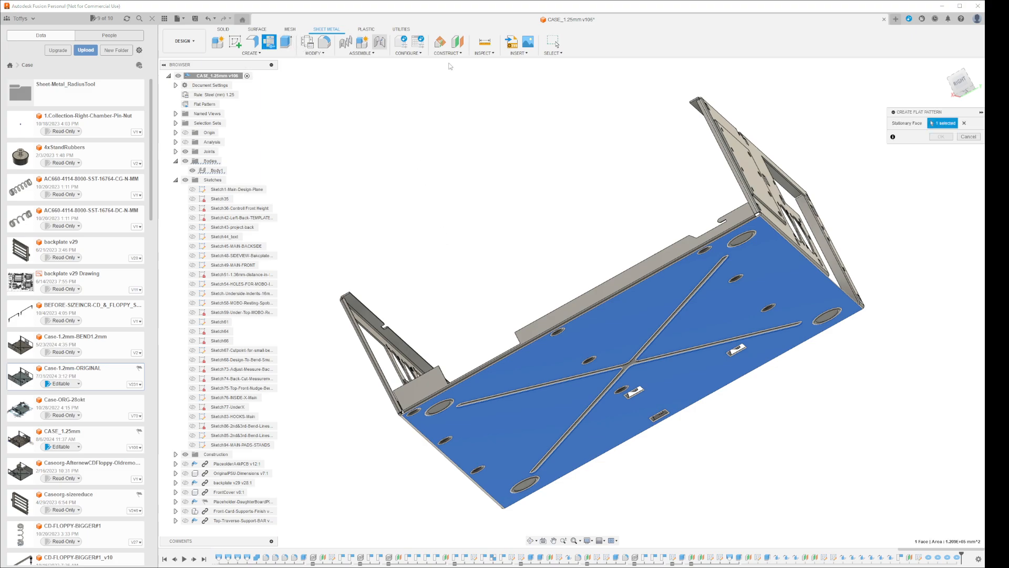
{"action": "left_click", "coordinate": [941, 136]}
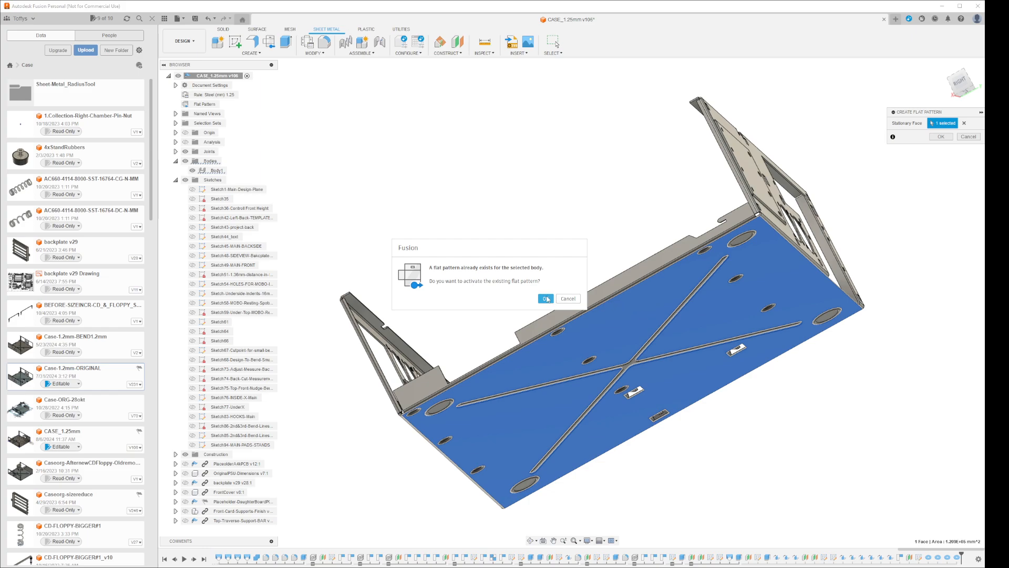
{"action": "left_click", "coordinate": [568, 298]}
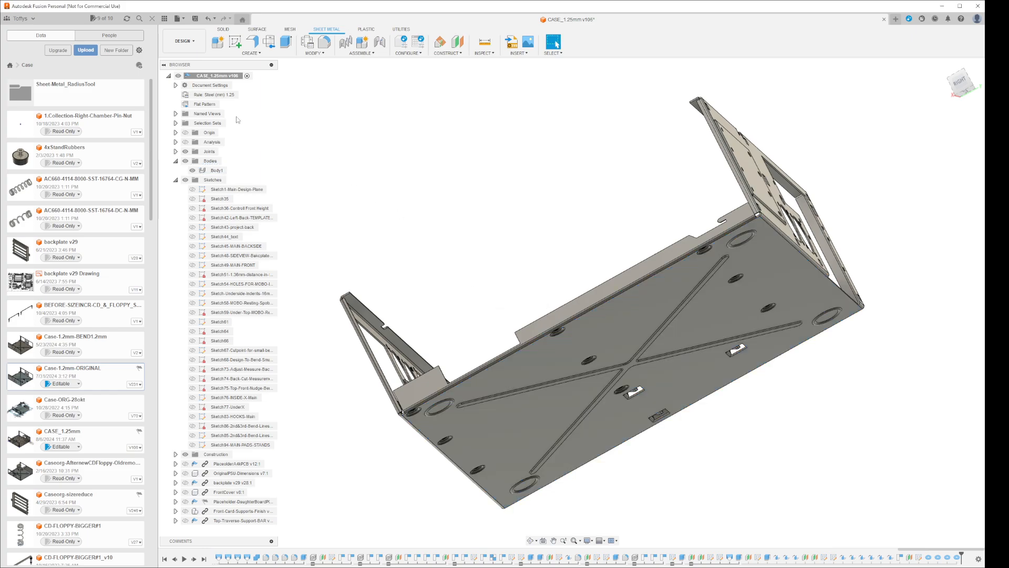
Delete the existing flat pattern, then recreate and finish it using the floor's underside as the stationary face
{"action": "left_click", "coordinate": [206, 104]}
{"action": "key", "text": "Delete"}
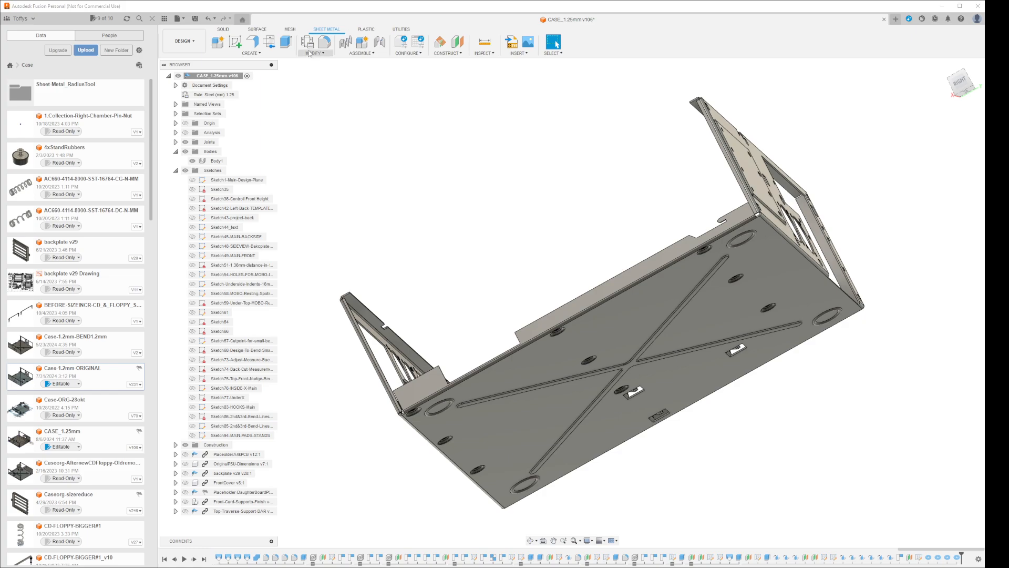
{"action": "left_click", "coordinate": [269, 41]}
{"action": "left_click", "coordinate": [640, 339]}
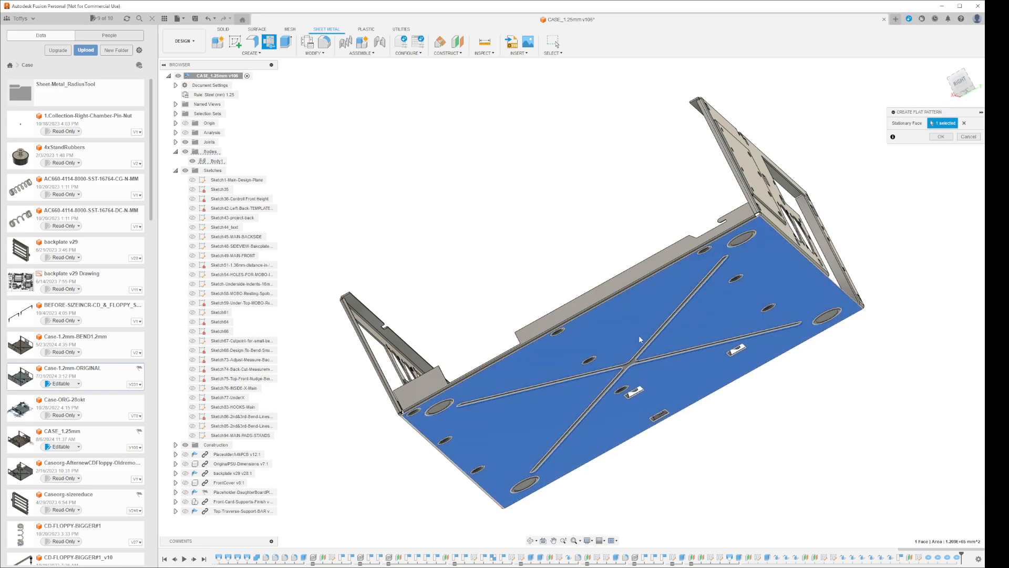
{"action": "left_click", "coordinate": [938, 137]}
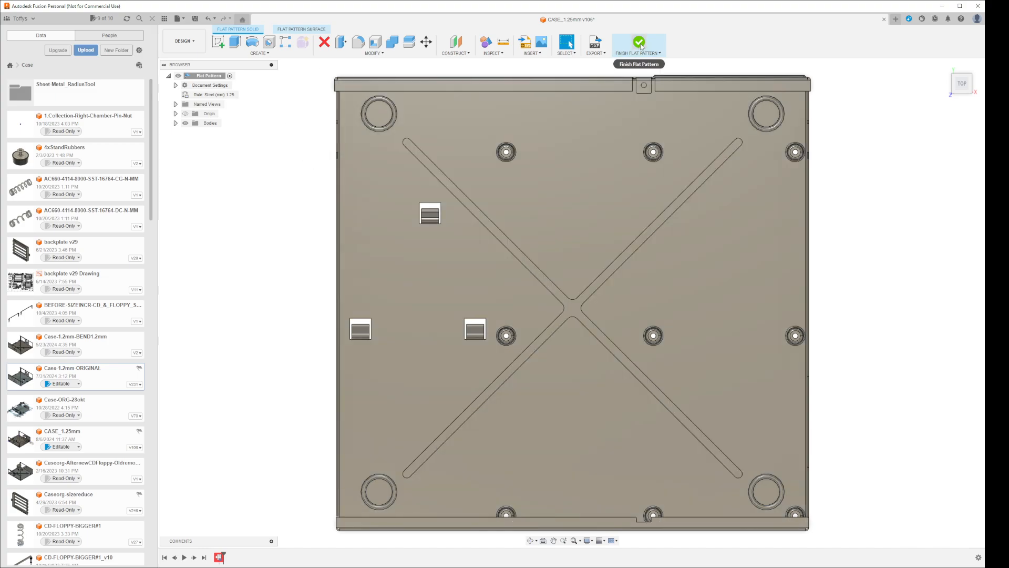
{"action": "left_click", "coordinate": [639, 43]}
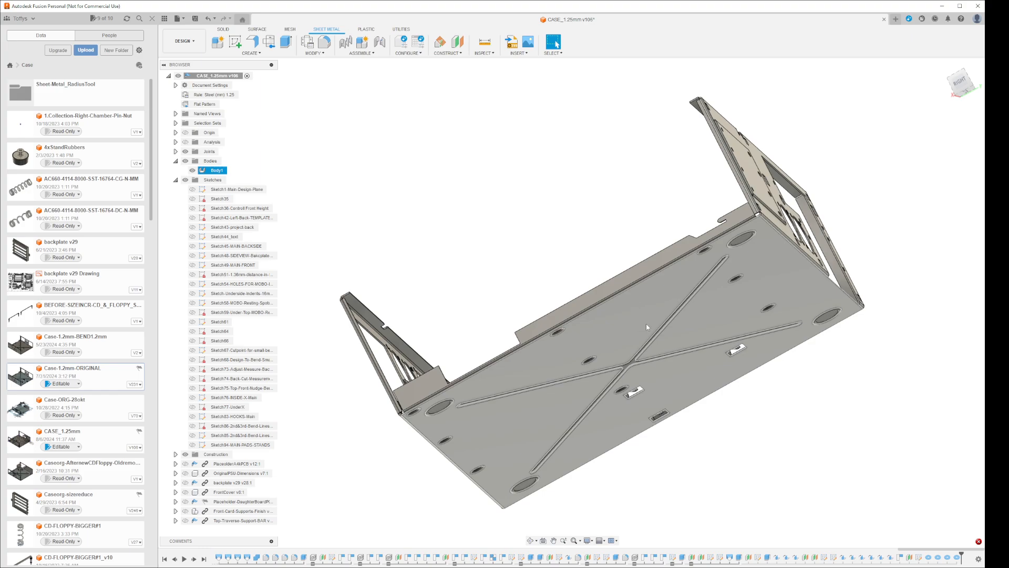
Delete the most recent torus ring, at the corner beside the smaller upright frame, and reactivate the flat pattern
{"action": "left_click", "coordinate": [956, 557]}
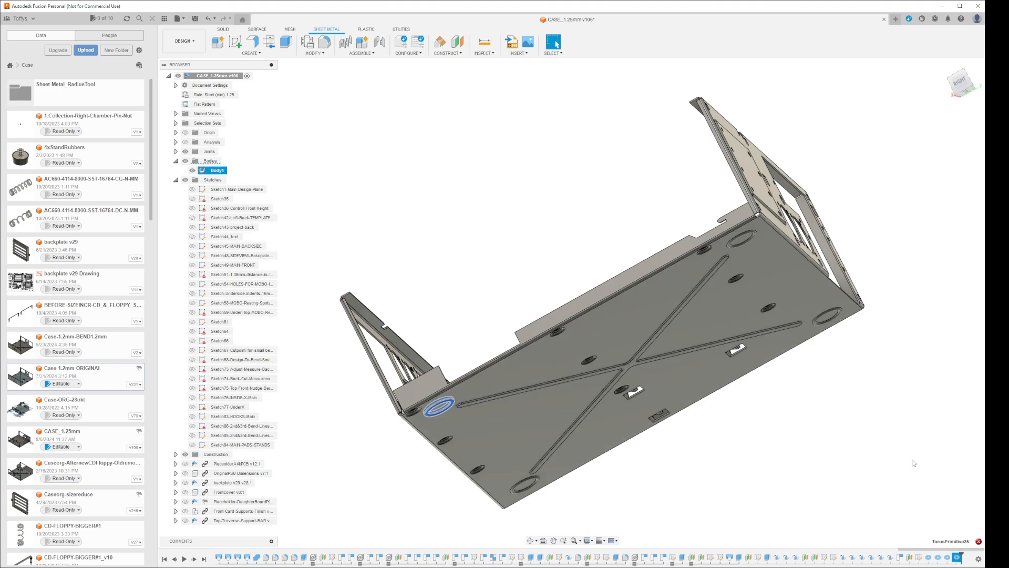
{"action": "key", "text": "Delete"}
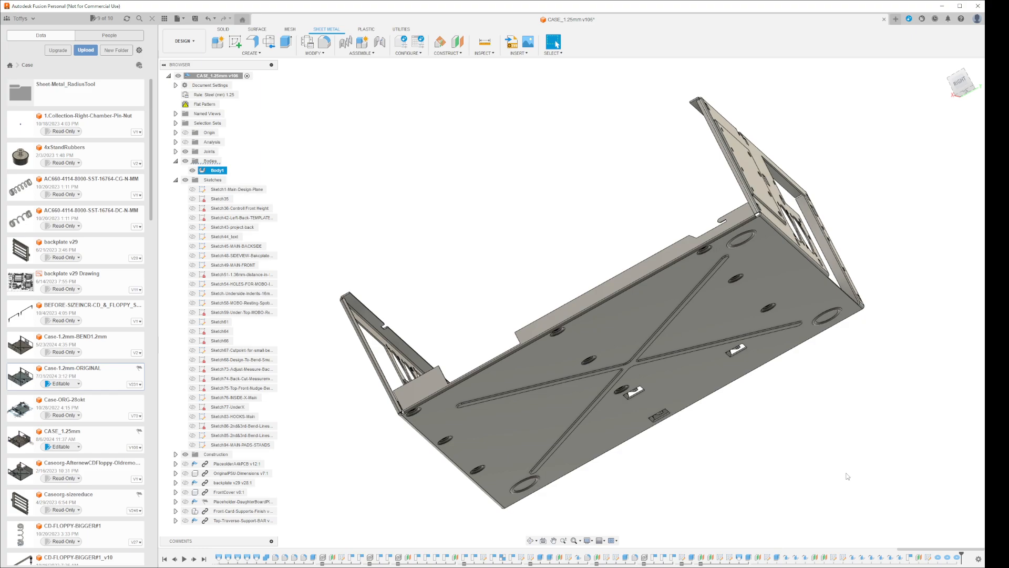
{"action": "left_click", "coordinate": [220, 104]}
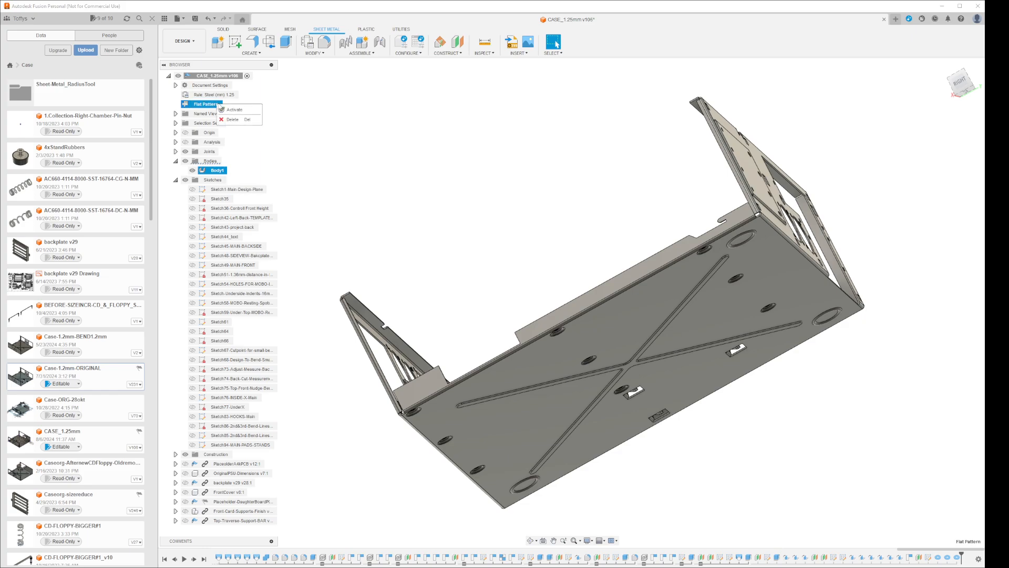
{"action": "double_click", "coordinate": [218, 105]}
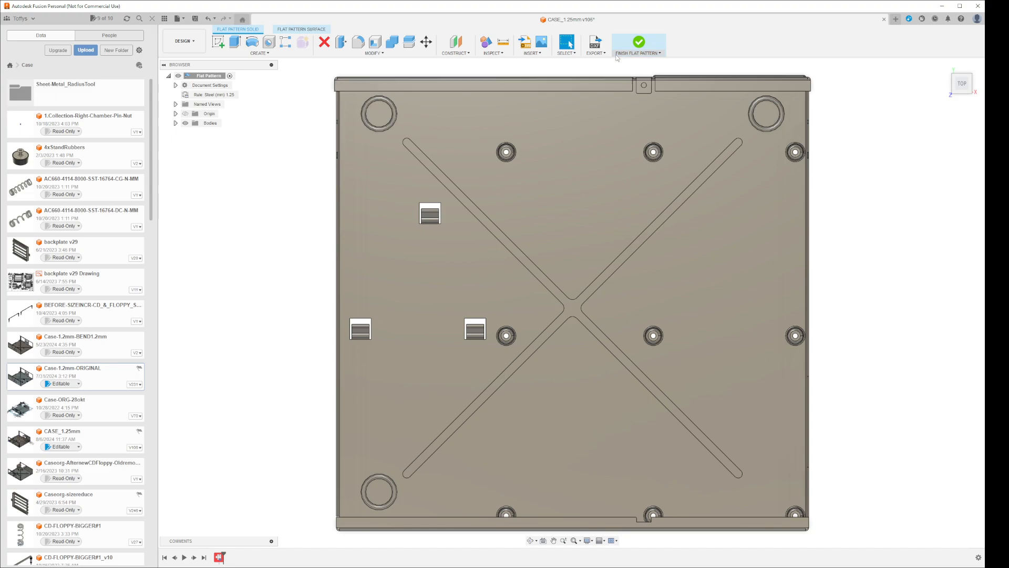
Replace the flat pattern with a new one based on the floor's underside, with three corner rings included, and finish it
{"action": "left_click", "coordinate": [637, 46]}
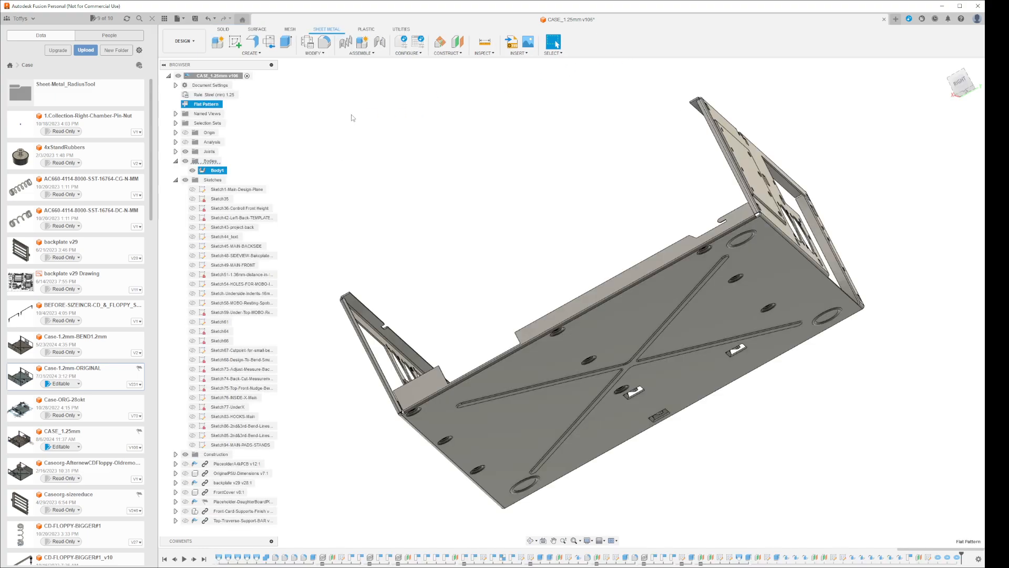
{"action": "key", "text": "Delete"}
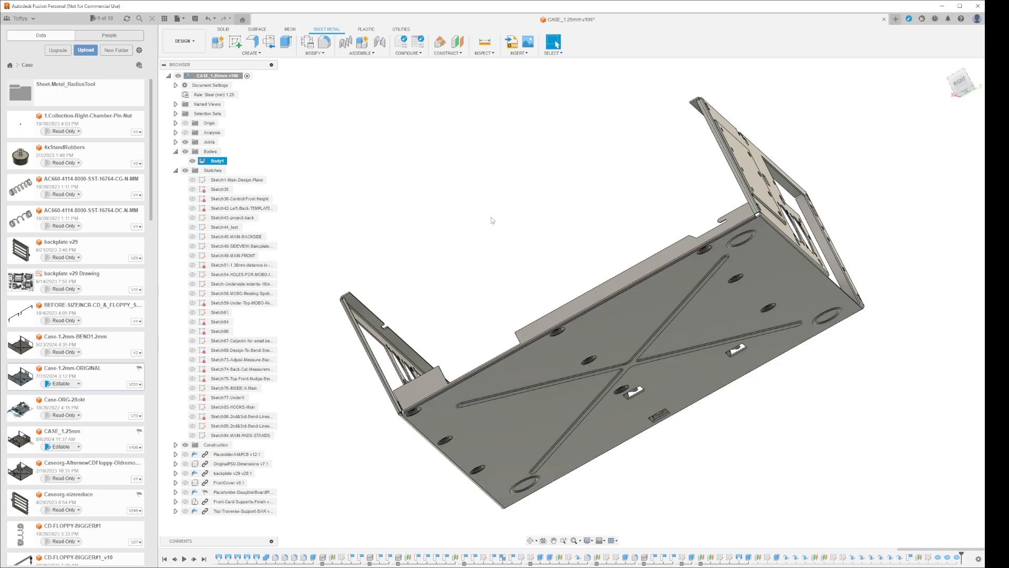
{"action": "left_click", "coordinate": [268, 41]}
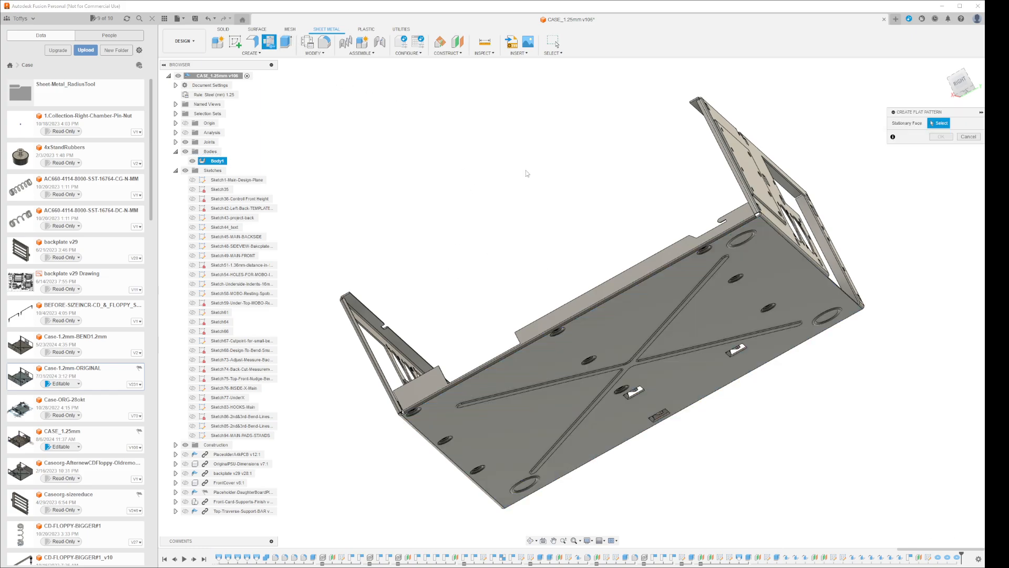
{"action": "left_click", "coordinate": [697, 340]}
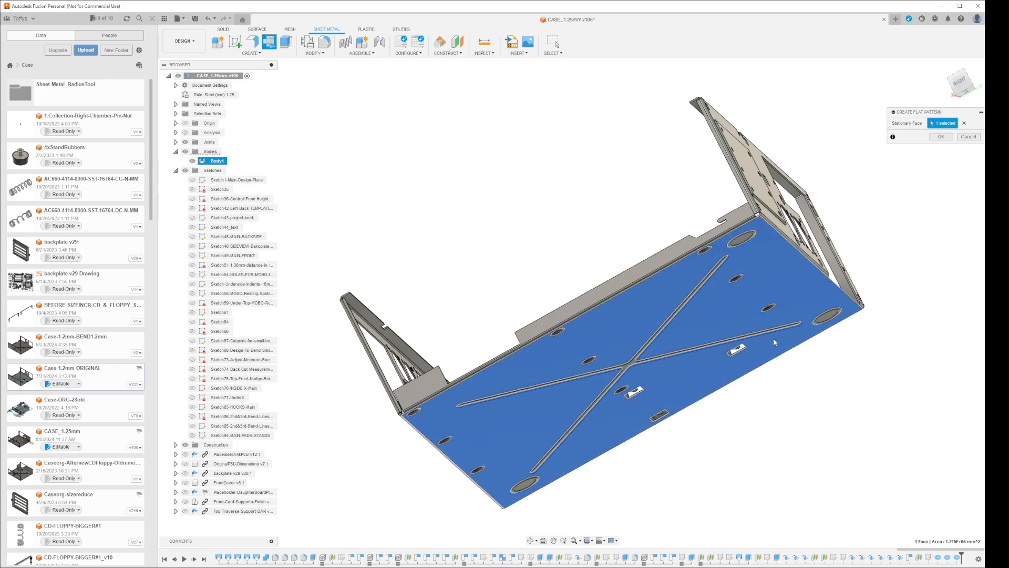
{"action": "left_click", "coordinate": [941, 136]}
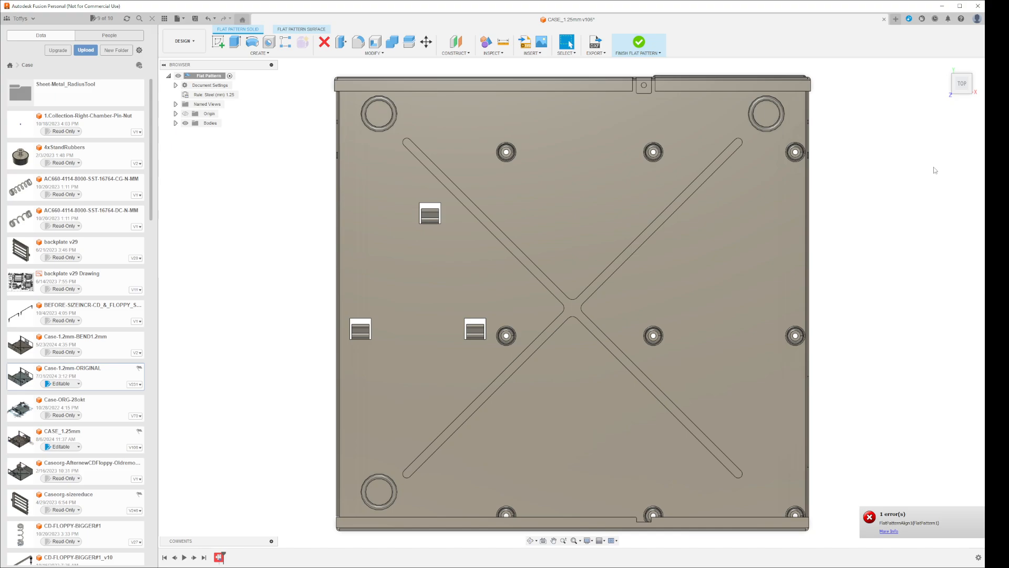
{"action": "left_click", "coordinate": [638, 43]}
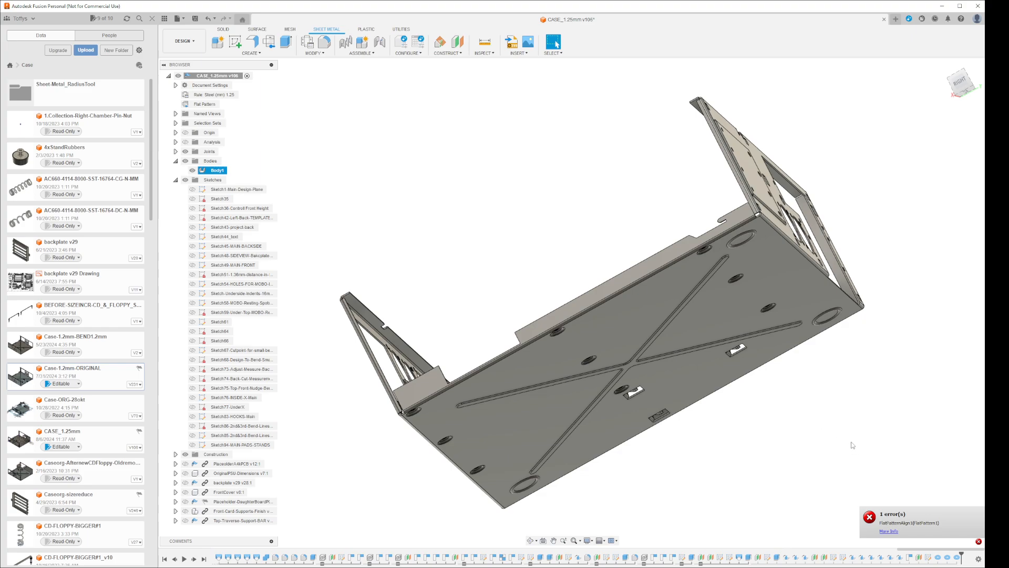
Delete the newest remaining torus ring, leaving rings at two corner pads, and activate the flat pattern
{"action": "left_click", "coordinate": [957, 557]}
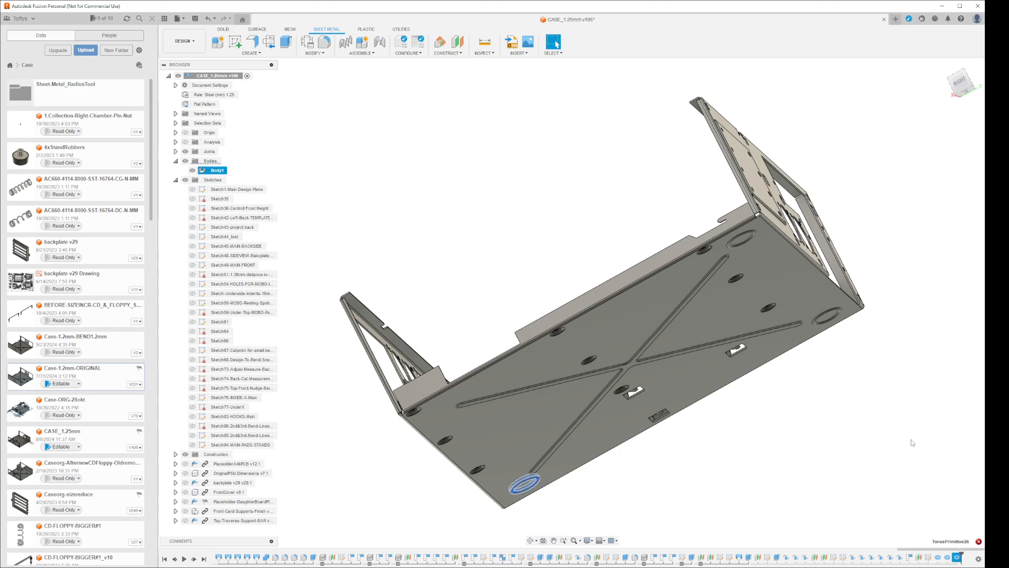
{"action": "key", "text": "Delete"}
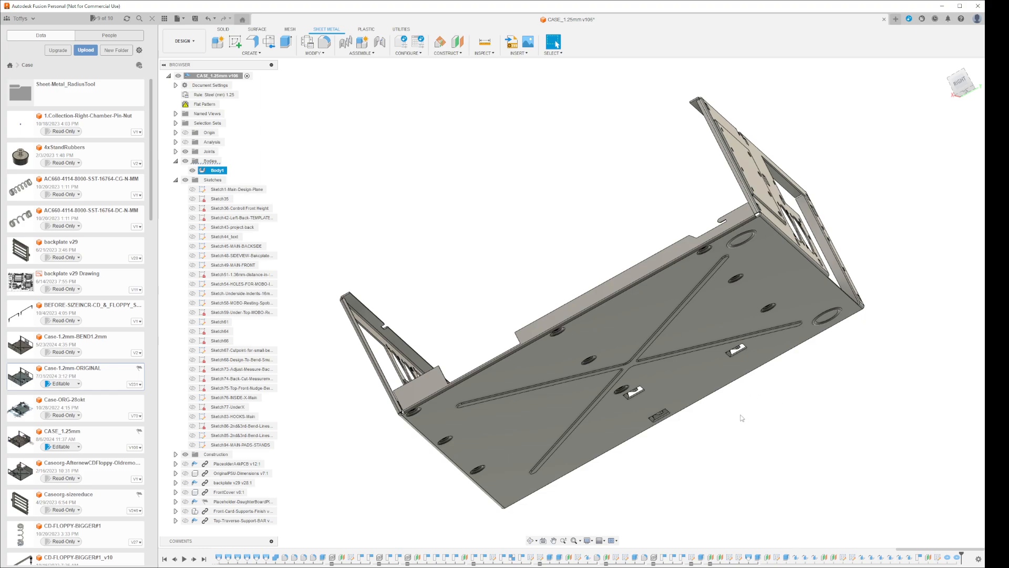
{"action": "left_click", "coordinate": [205, 104]}
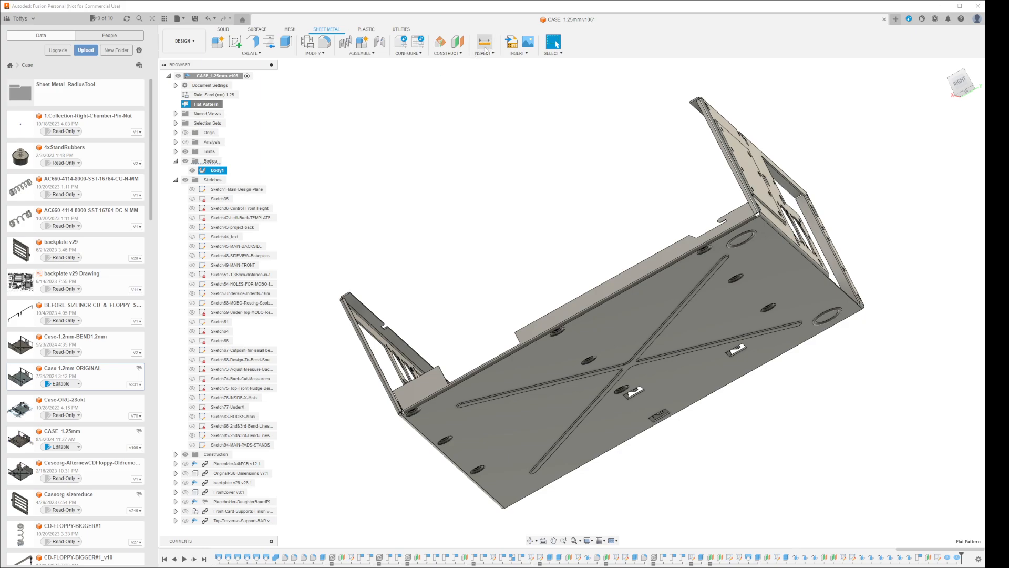
{"action": "right_click", "coordinate": [206, 105]}
{"action": "left_click", "coordinate": [224, 111]}
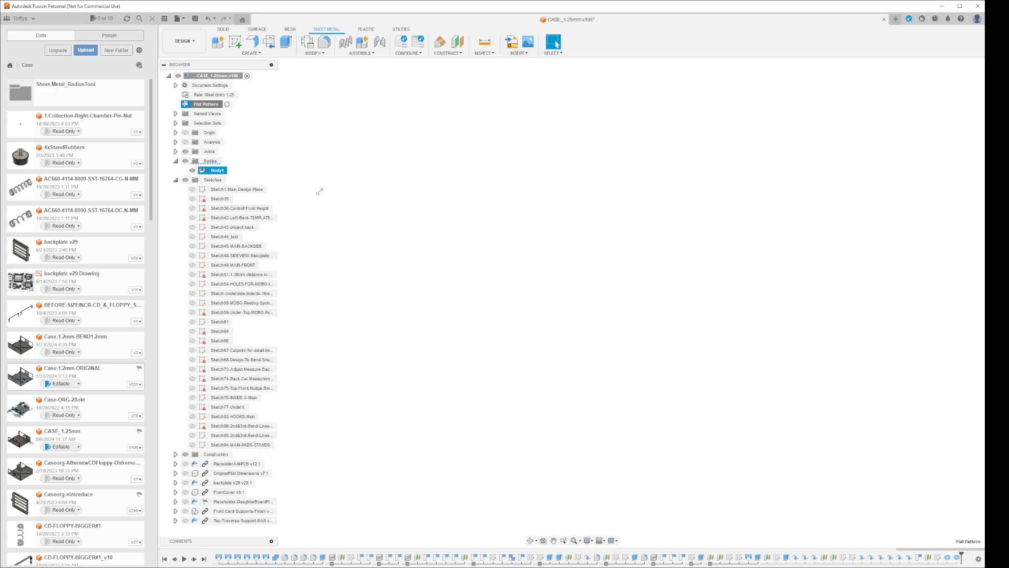
Examine the case's unfolded flat pattern, including both upright panels and the two remaining corner rings, and finish the flat pattern
{"action": "scroll", "coordinate": [326, 274], "scroll_direction": "down", "scroll_amount": 7}
{"action": "scroll", "coordinate": [326, 277], "scroll_direction": "up", "scroll_amount": 4}
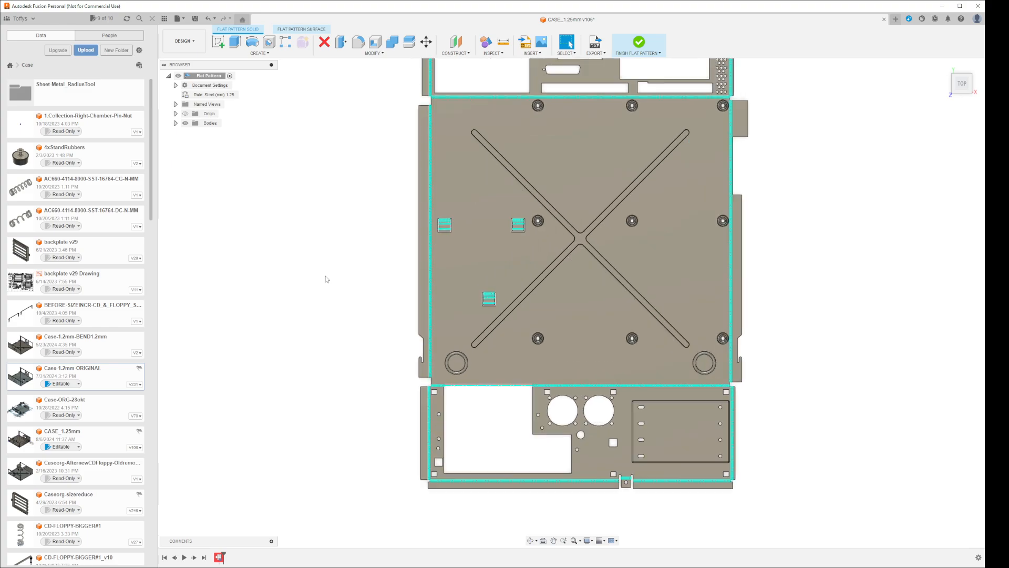
{"action": "scroll", "coordinate": [325, 277], "scroll_direction": "down", "scroll_amount": 1}
{"action": "scroll", "coordinate": [325, 279], "scroll_direction": "down", "scroll_amount": 1}
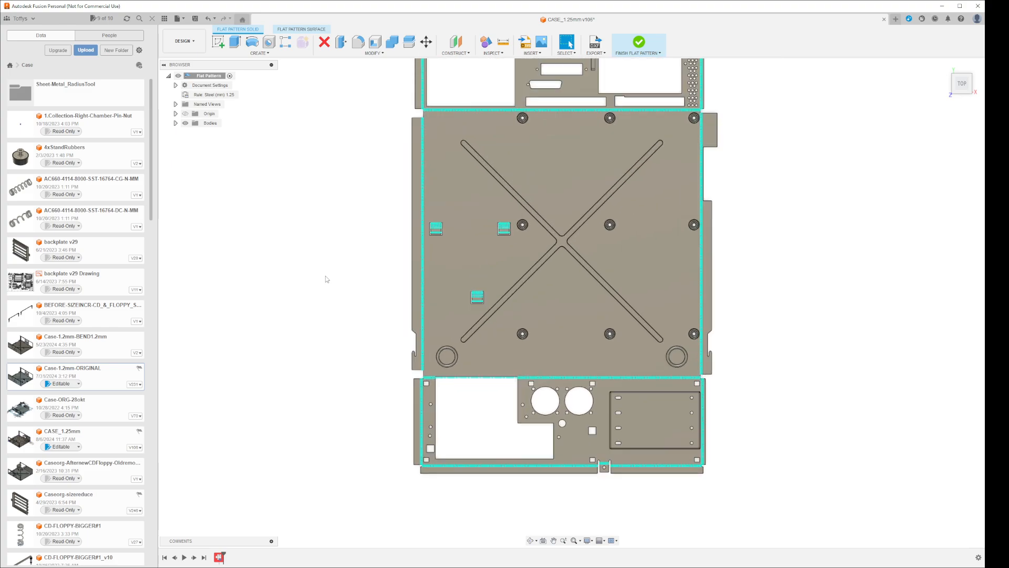
{"action": "scroll", "coordinate": [326, 279], "scroll_direction": "up", "scroll_amount": 1}
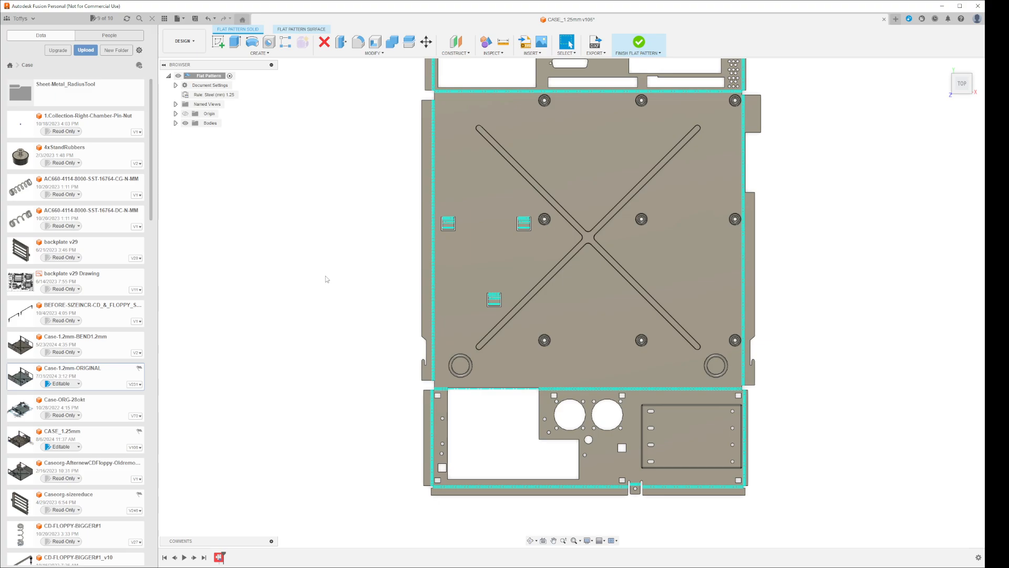
{"action": "scroll", "coordinate": [370, 320], "scroll_direction": "down", "scroll_amount": 1}
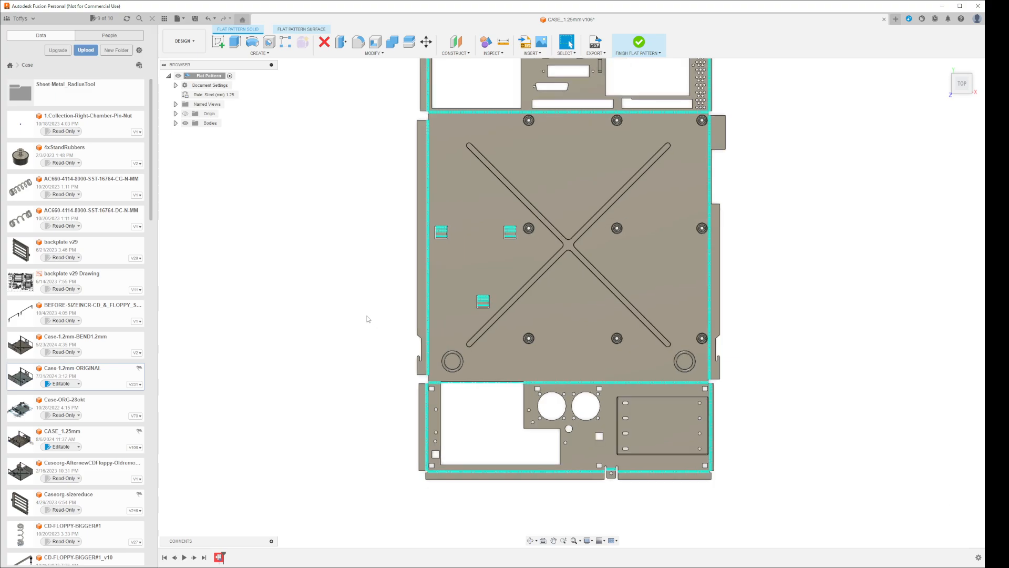
{"action": "middle_click_drag", "start_coordinate": [368, 319], "coordinate": [412, 365]}
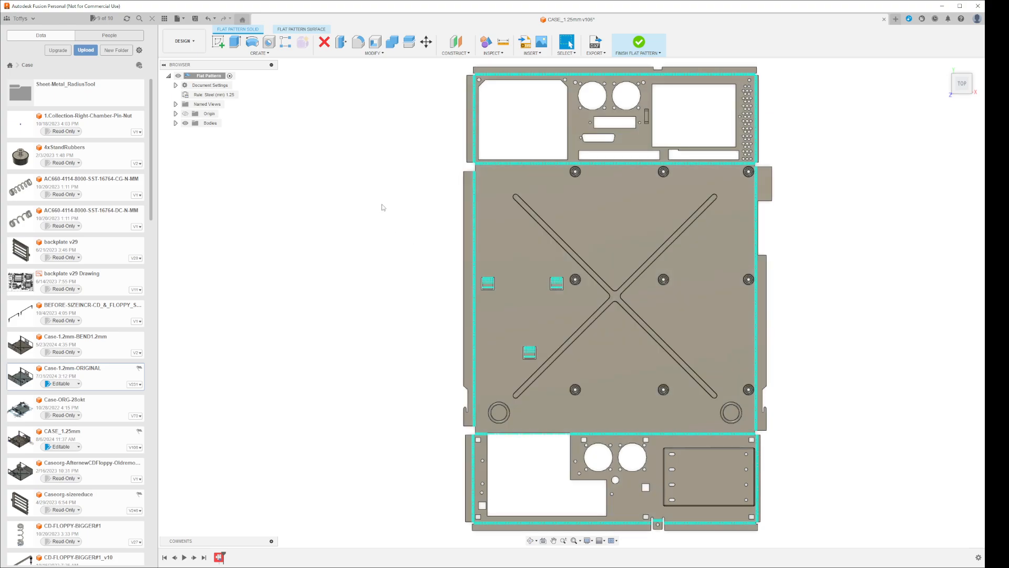
{"action": "left_click", "coordinate": [639, 46]}
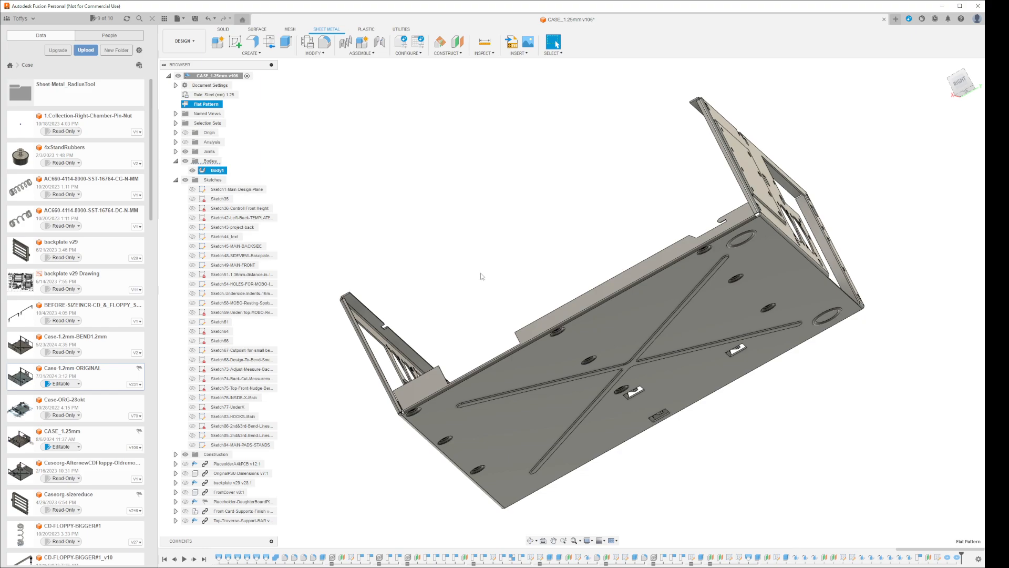
Inspect the folded case's inner floor and two remaining corner rings from above, and clear the selection
{"action": "middle_click_drag", "start_coordinate": [487, 291], "coordinate": [850, 422], "text": "shift"}
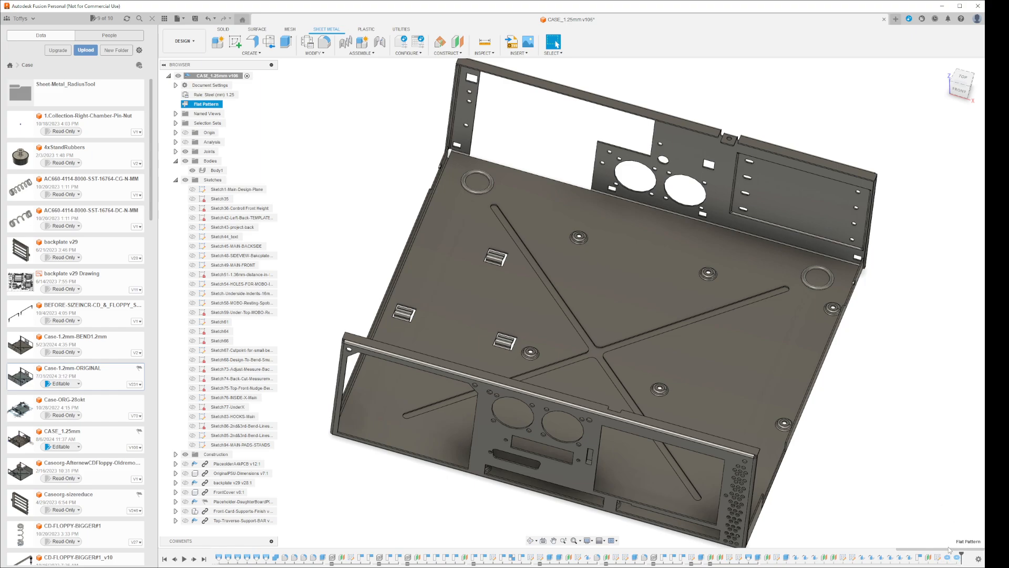
{"action": "scroll", "coordinate": [954, 564], "scroll_direction": "up", "scroll_amount": 3}
{"action": "scroll", "coordinate": [955, 566], "scroll_direction": "down", "scroll_amount": 3}
{"action": "left_click", "coordinate": [890, 479]}
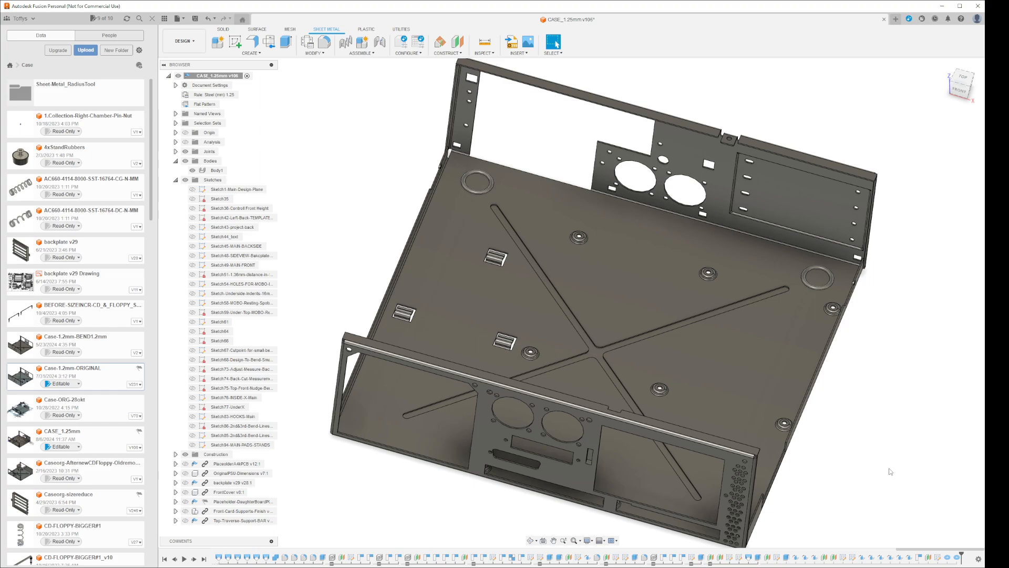